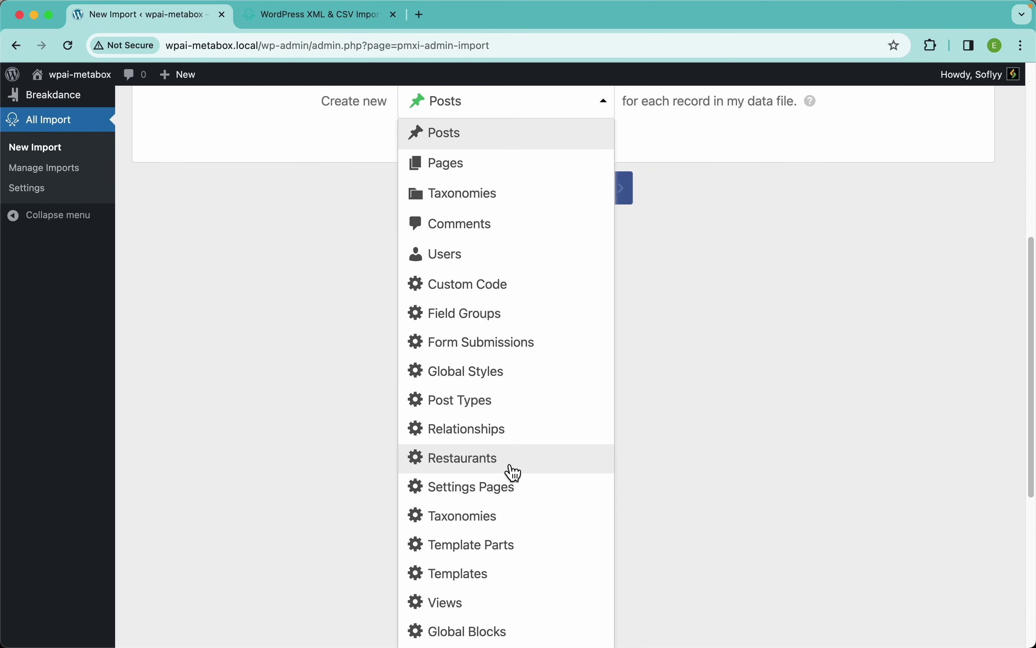
Set the import to create new Restaurants, and check the existing Restaurants list in a separate browser tab
click(514, 472)
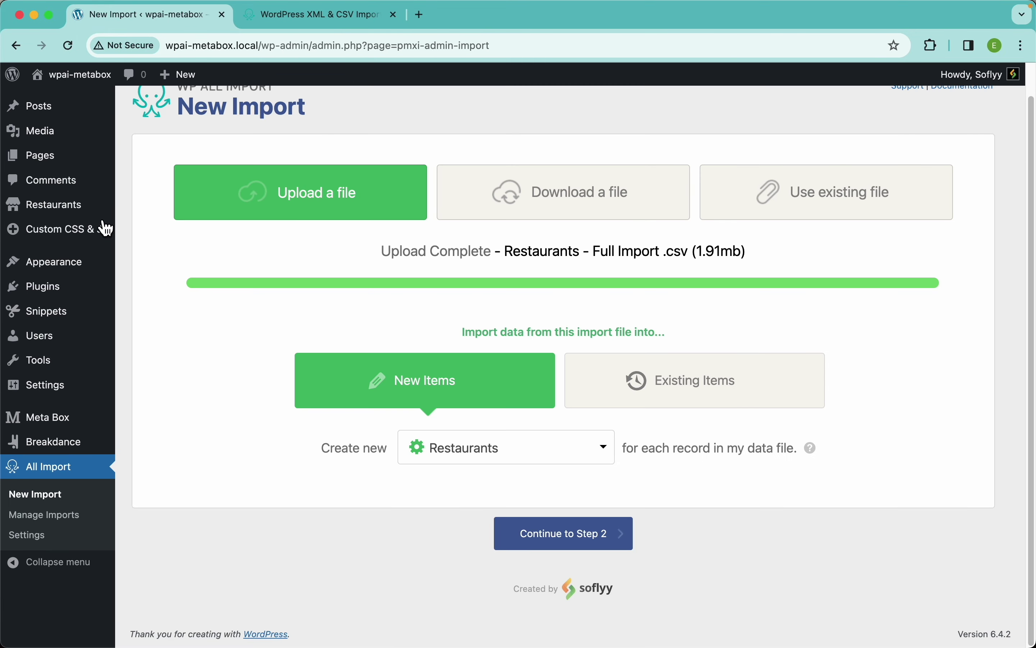
right_click(62, 216)
click(73, 214)
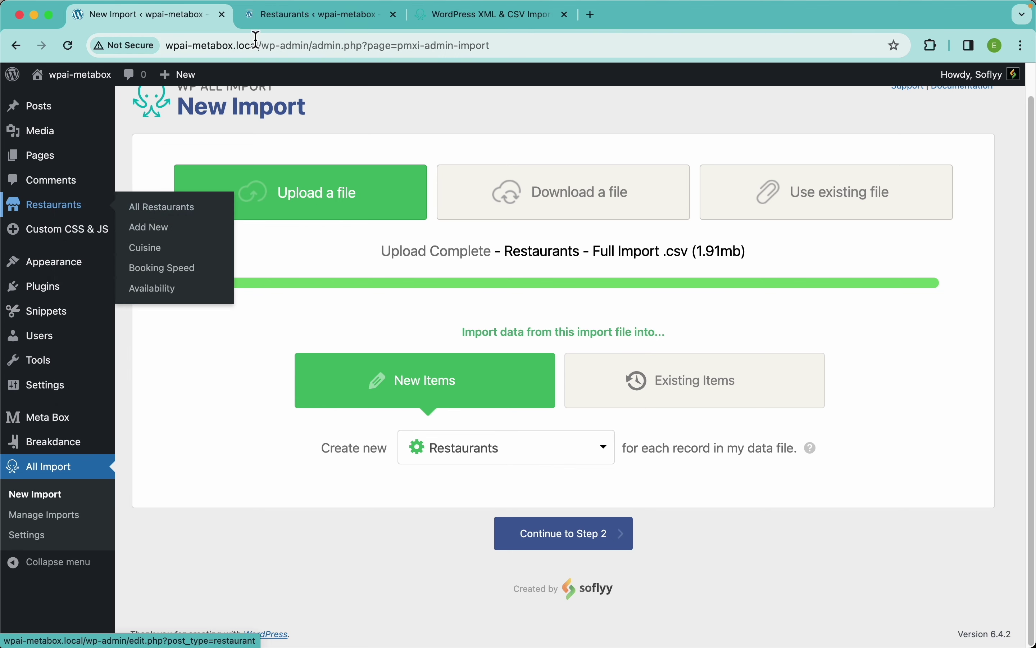
click(280, 17)
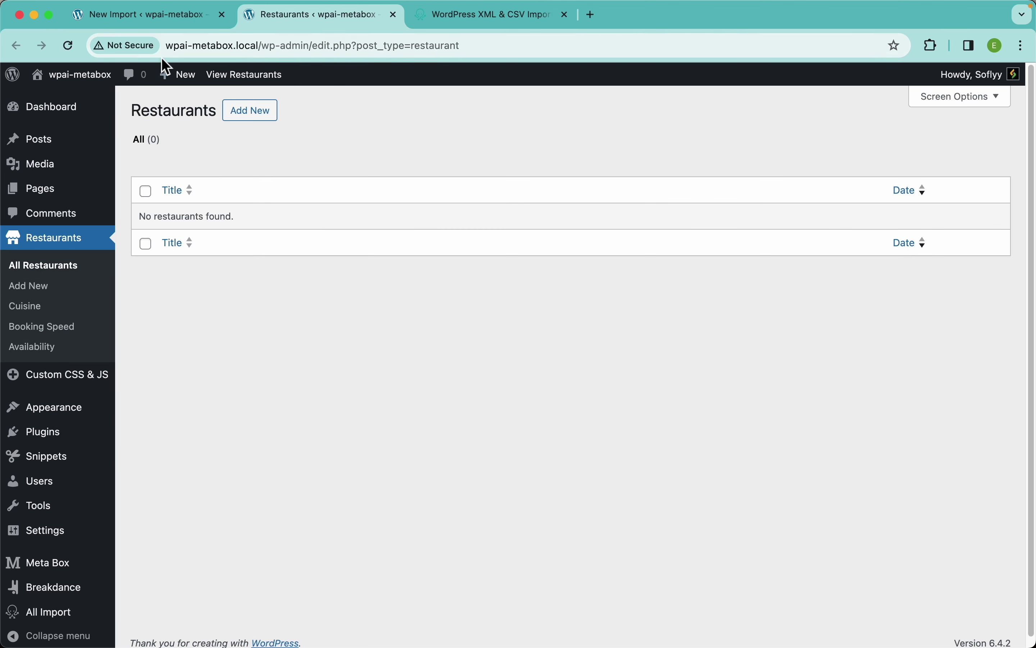
click(178, 20)
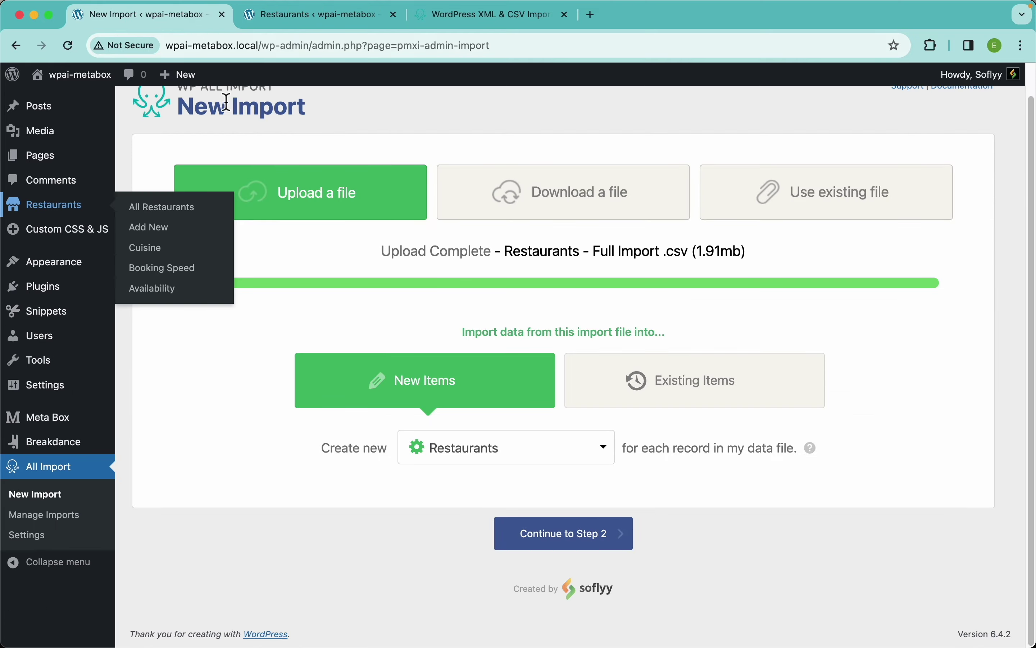
Continue to the import file review, examine the first record's fields, and proceed to step 3
click(623, 548)
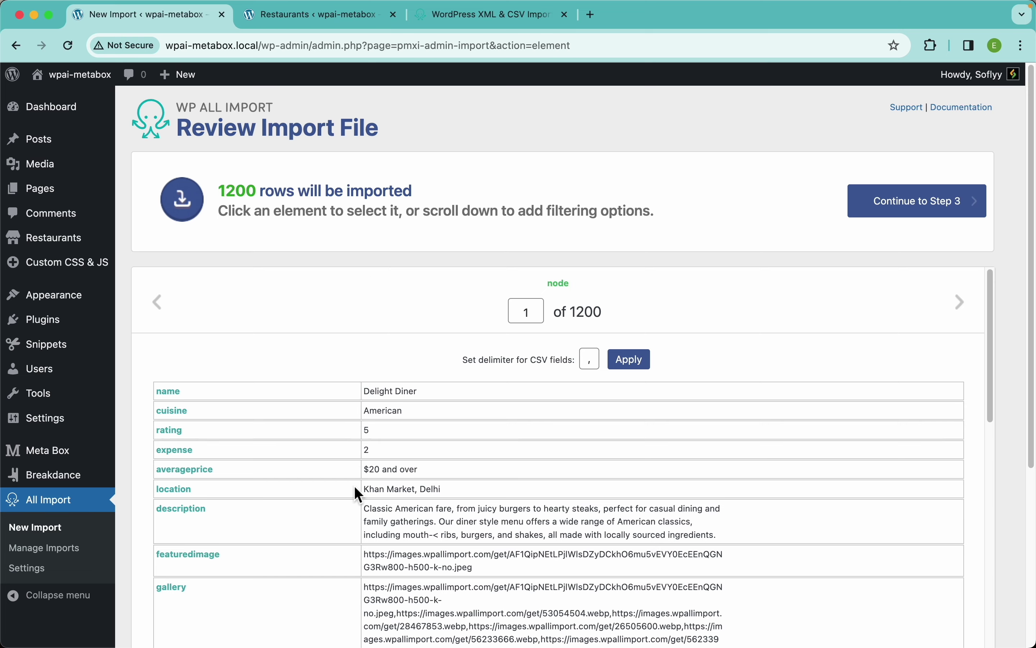
scroll(403, 446, down, 15)
scroll(403, 446, up, 15)
scroll(468, 366, down, 15)
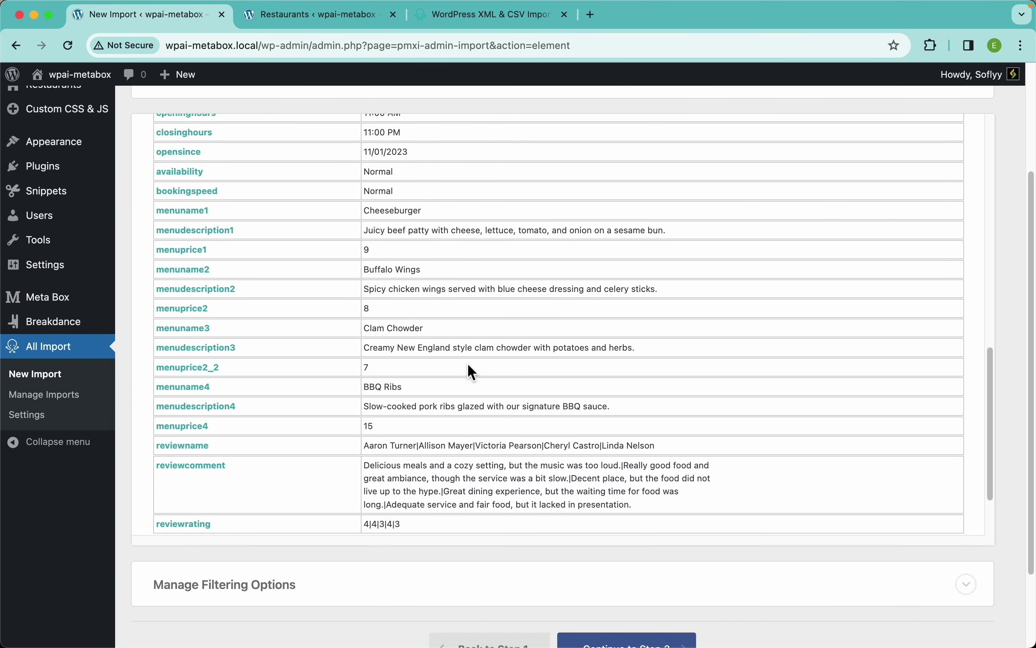
scroll(468, 303, up, 15)
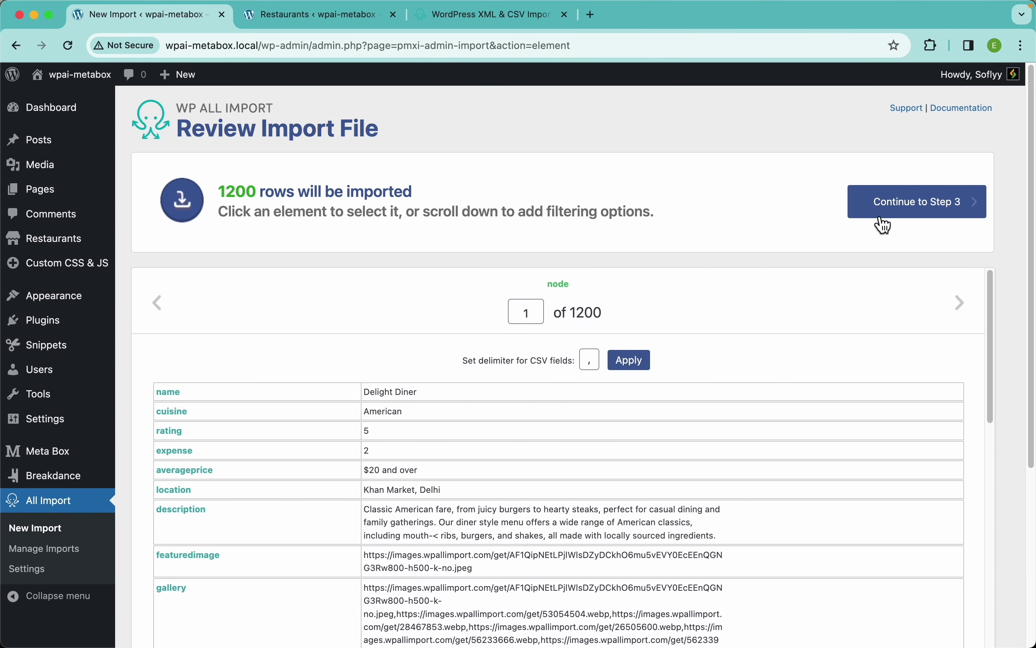
click(918, 203)
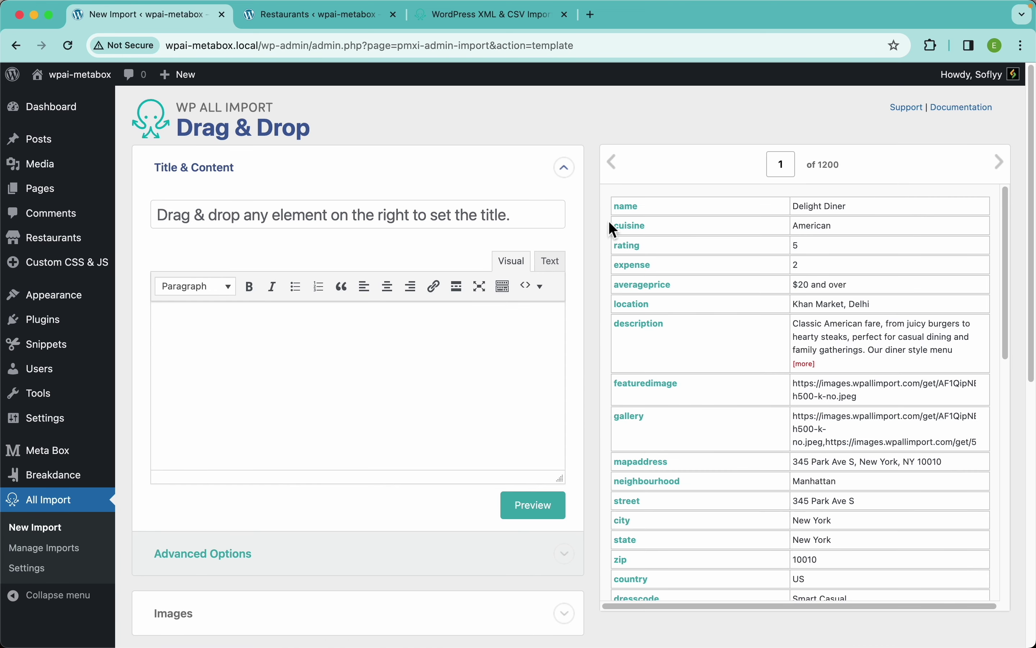
Map the name element to the title and the description element to the content, and preview the result
drag(637, 216, 322, 216)
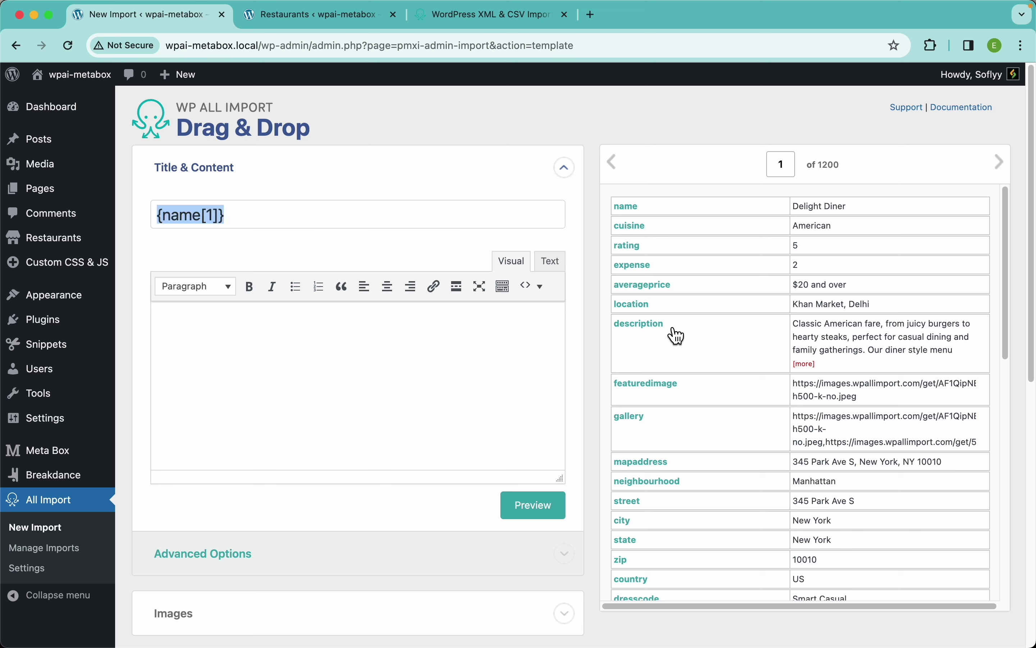
drag(657, 337, 430, 349)
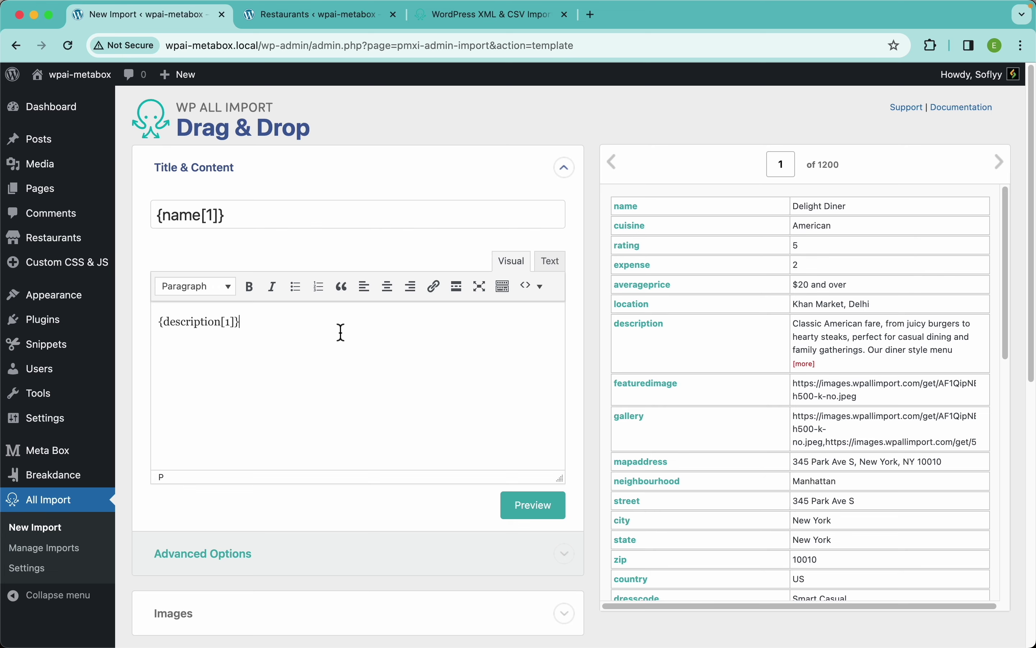
click(538, 517)
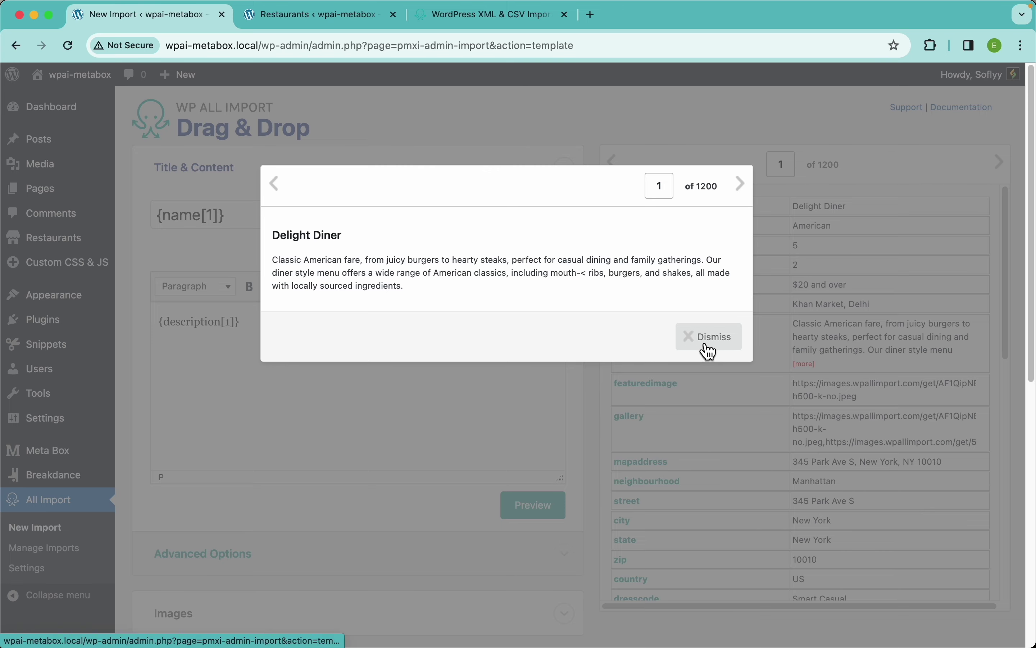
click(721, 347)
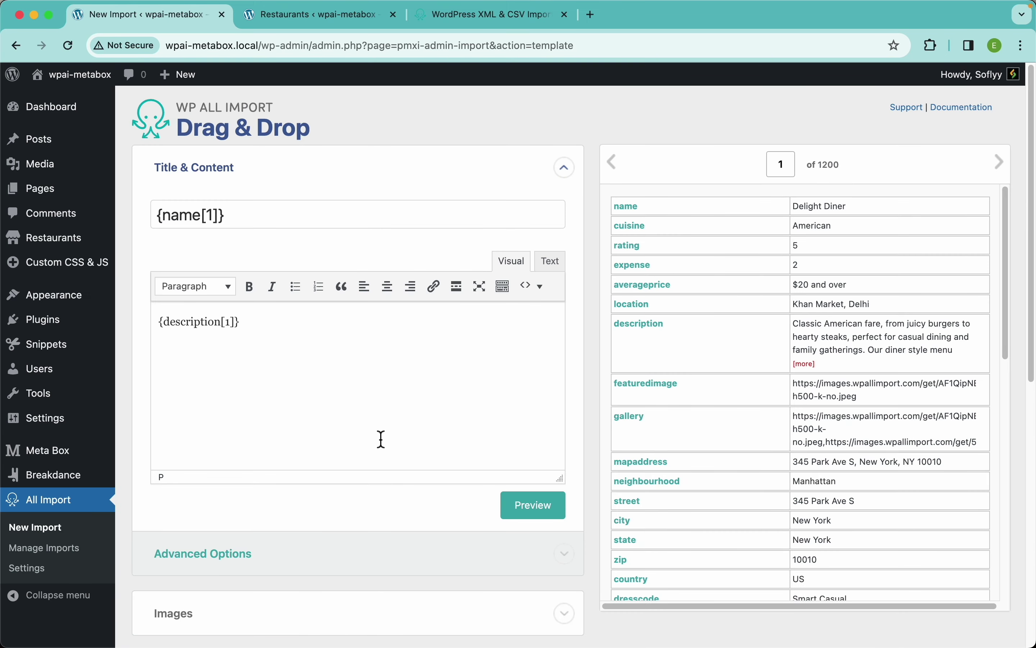
Map the featuredimage element as the externally hosted image URL under Images, and run the image download test
scroll(386, 446, down, 7)
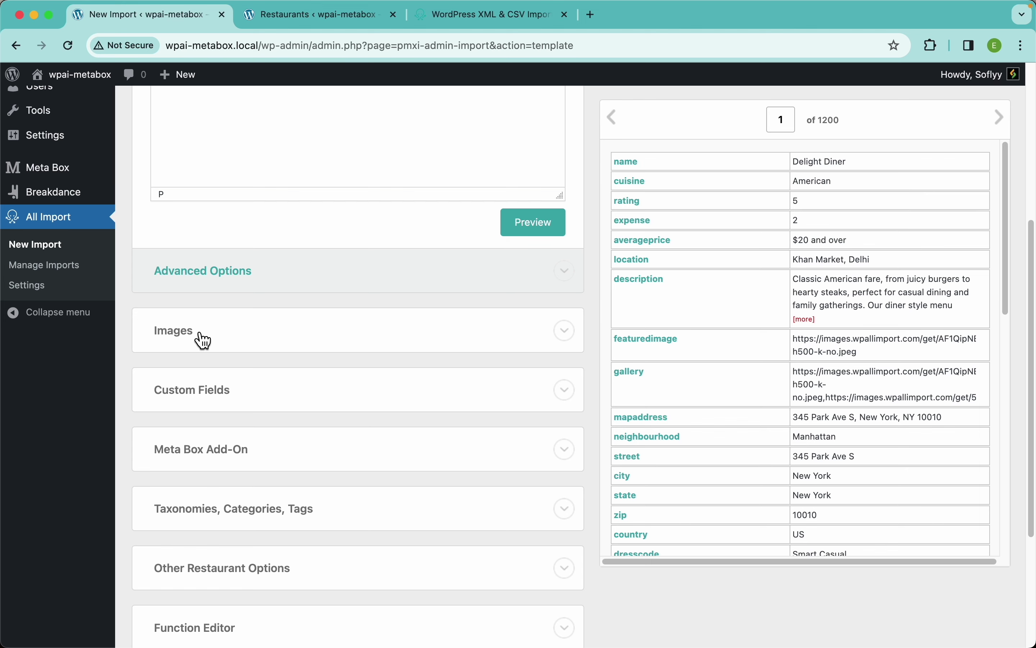
click(198, 337)
scroll(277, 349, down, 2)
scroll(277, 349, down, 2)
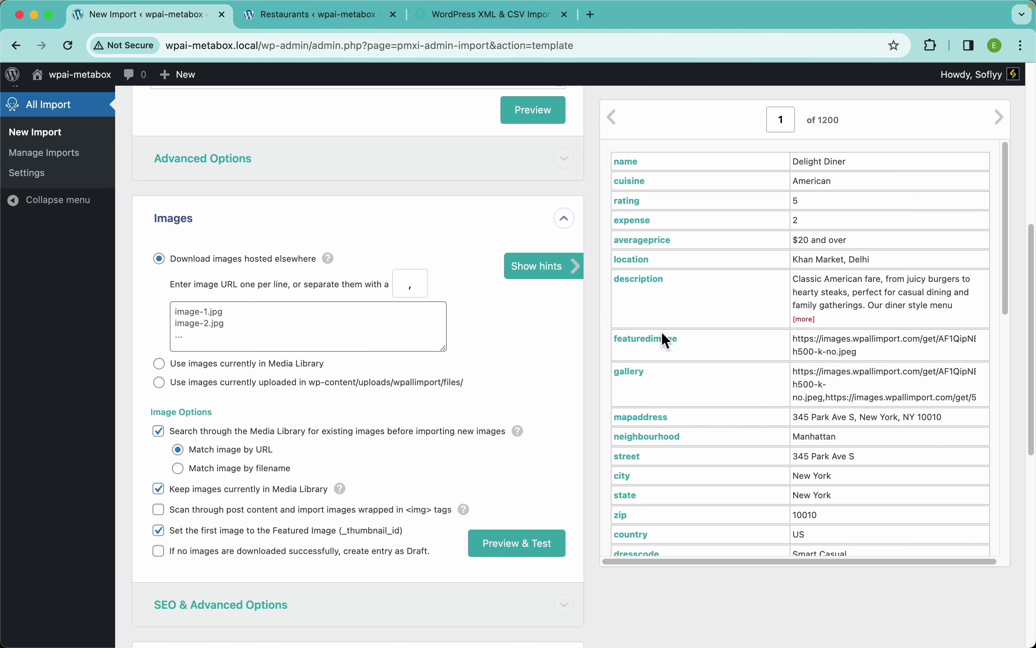
drag(651, 345, 361, 339)
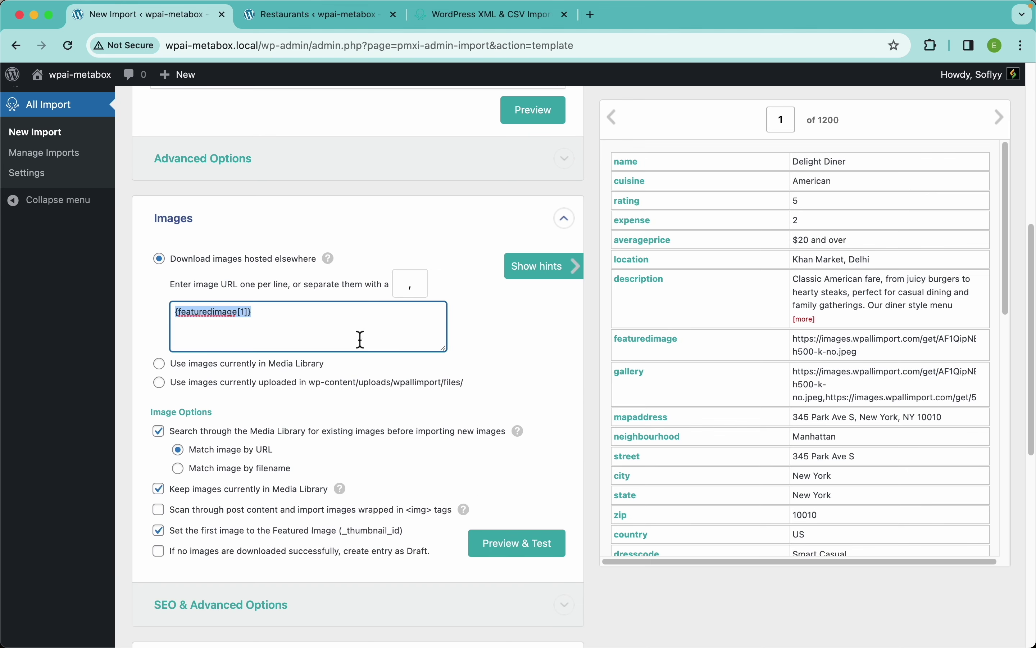
click(518, 544)
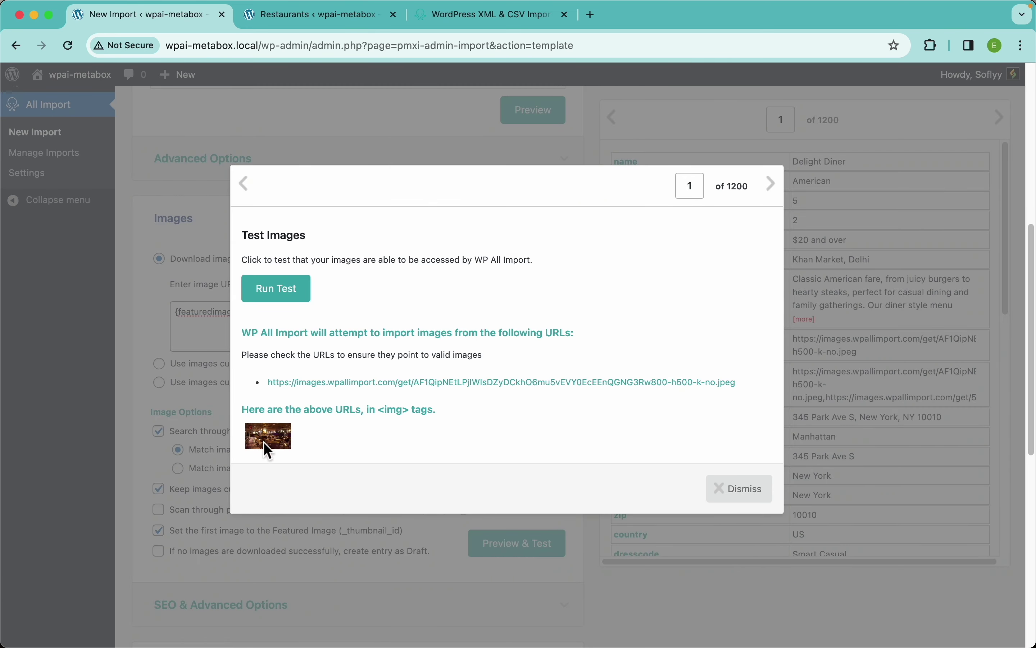
click(291, 302)
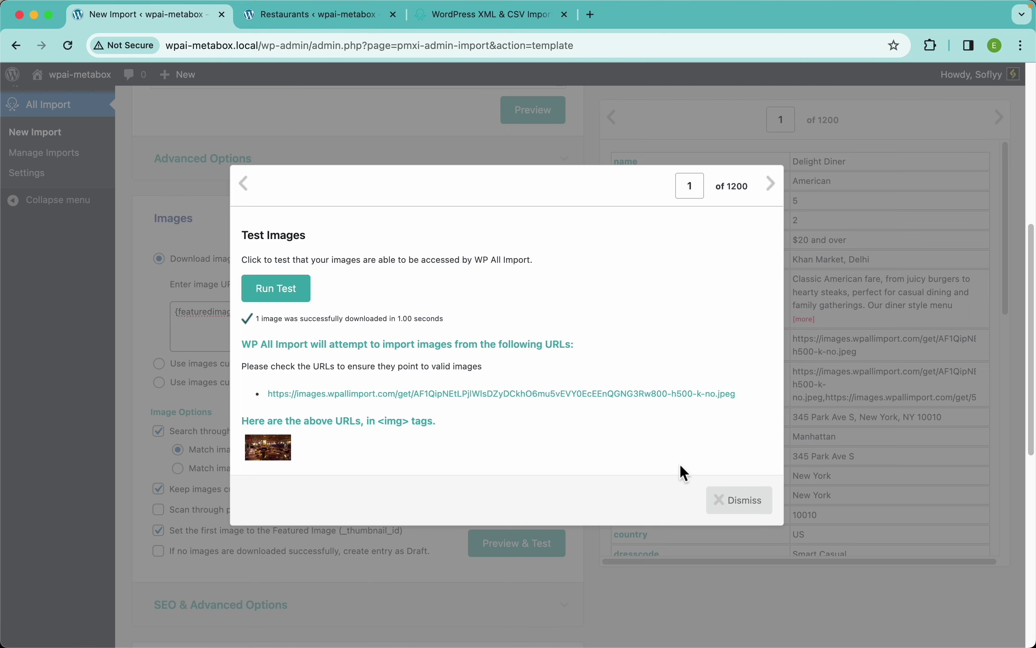
click(742, 504)
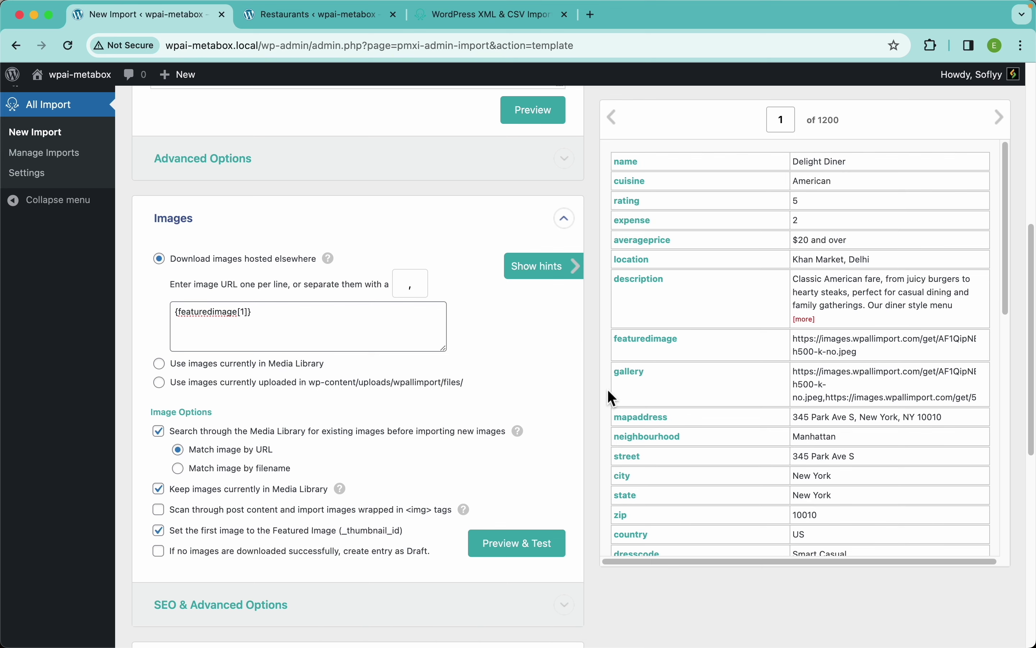
Examine the image options for media library matching and the featured image, and preview the record's image again
scroll(403, 450, down, 5)
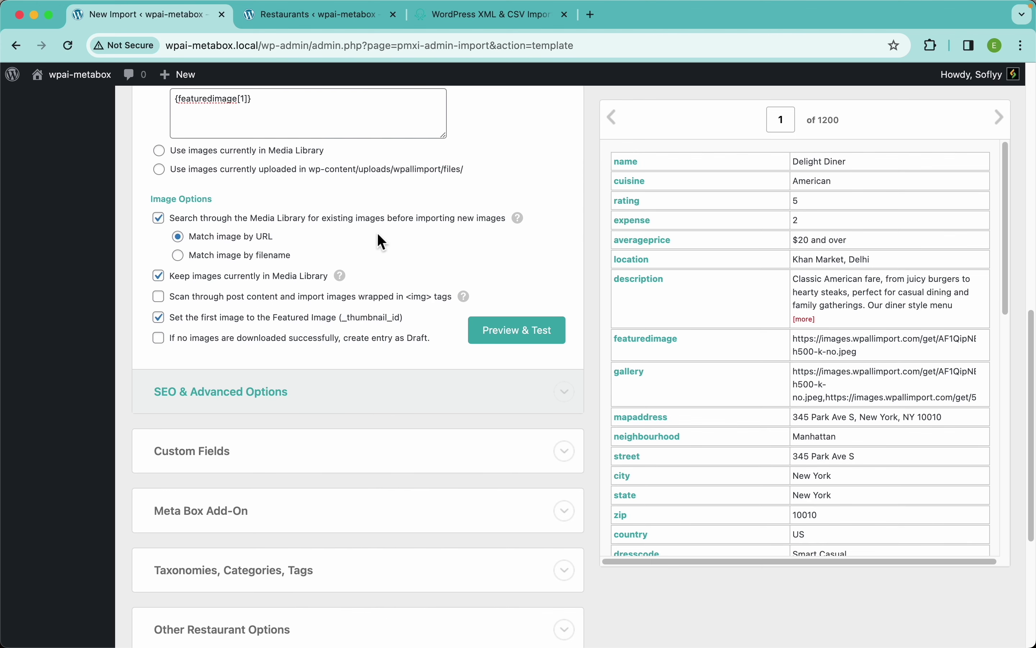
mouse_move(523, 220)
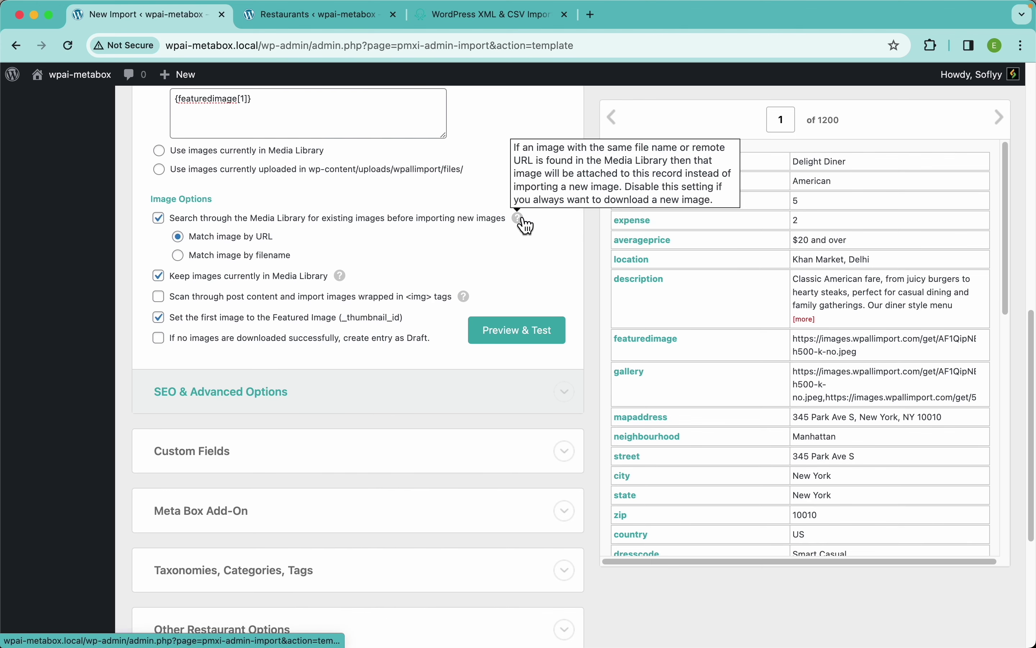
mouse_move(471, 299)
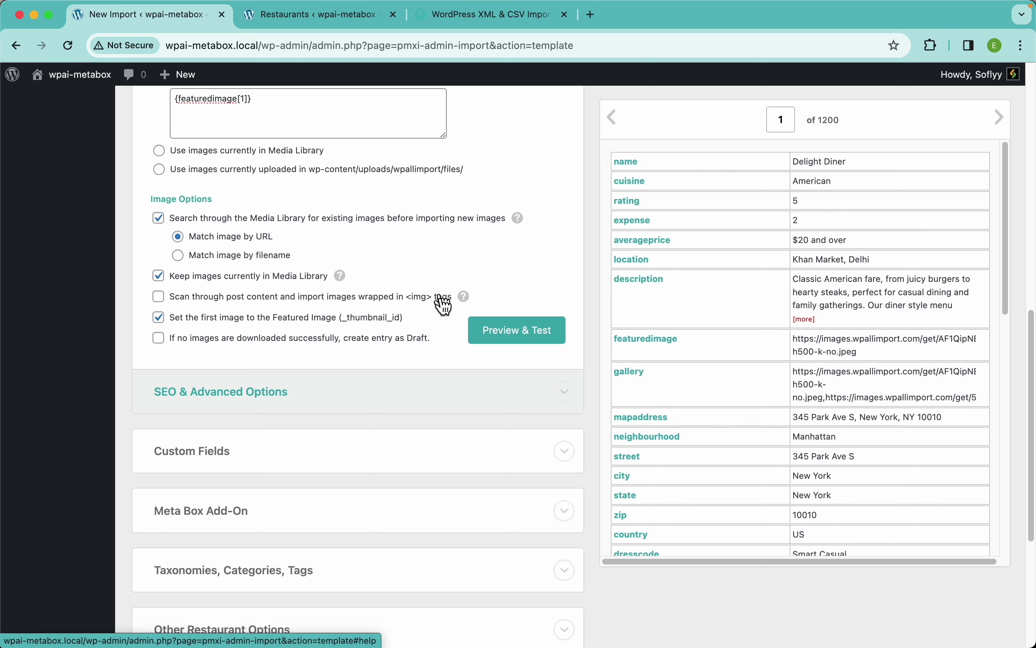
drag(404, 319, 177, 328)
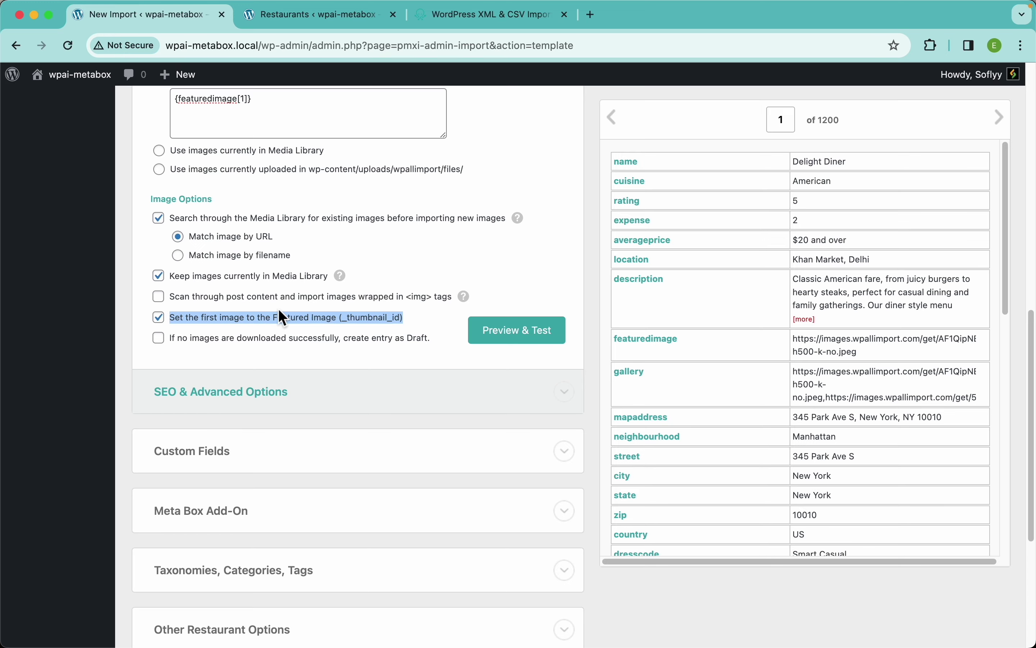
scroll(283, 318, up, 5)
scroll(261, 424, down, 5)
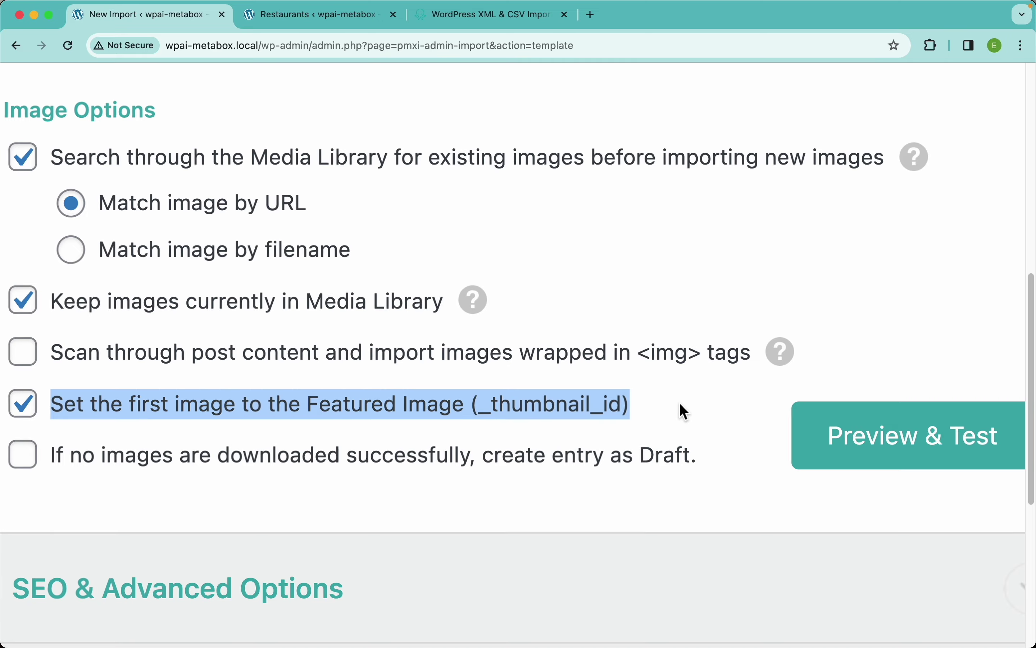
scroll(680, 402, down, 5)
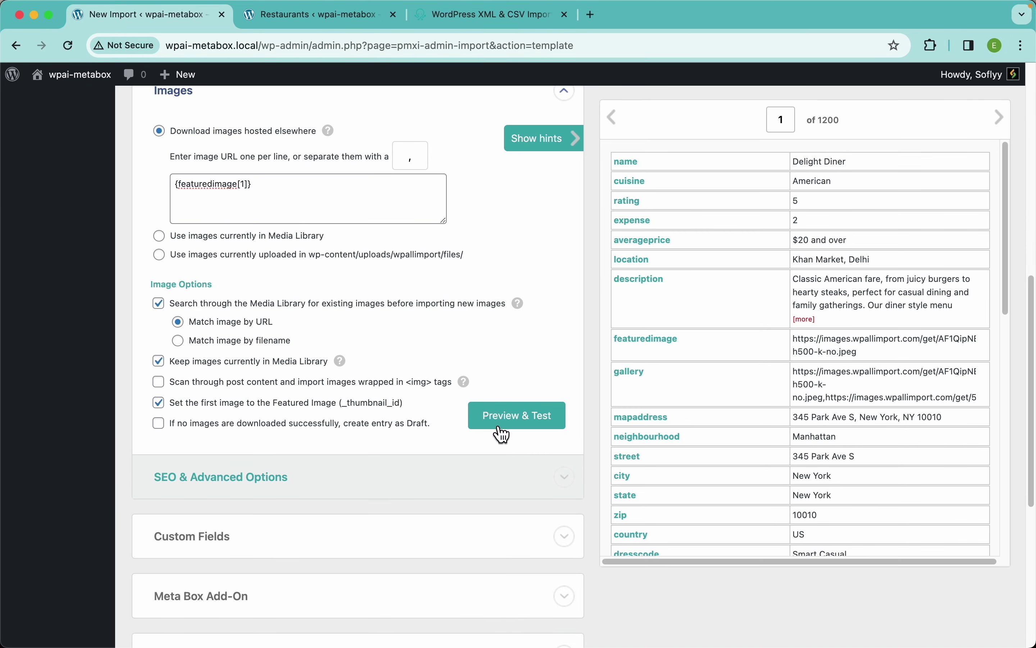
click(530, 426)
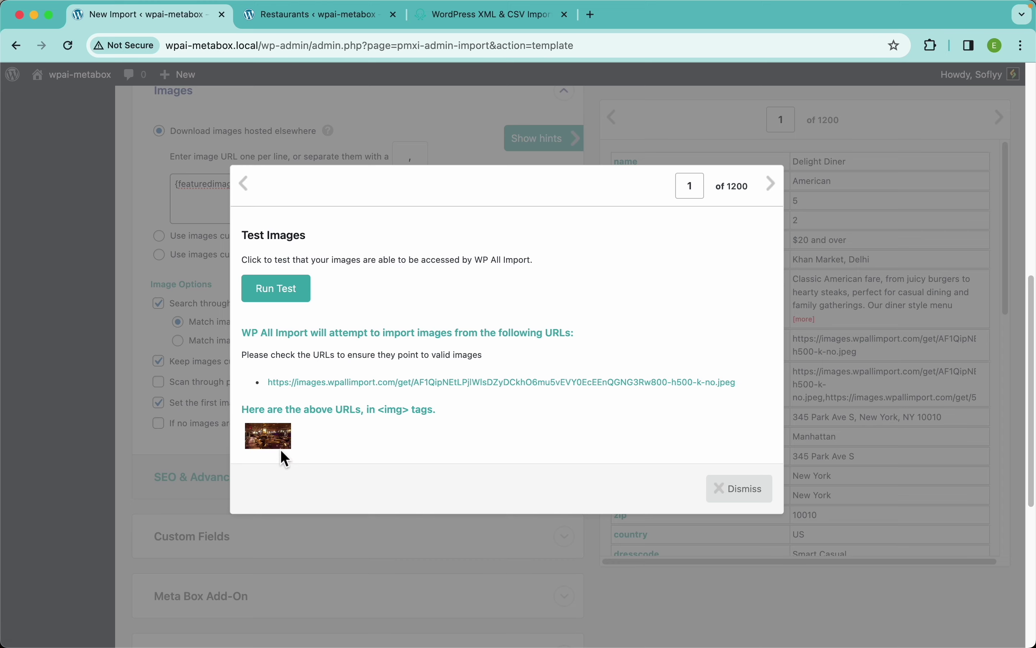
click(737, 499)
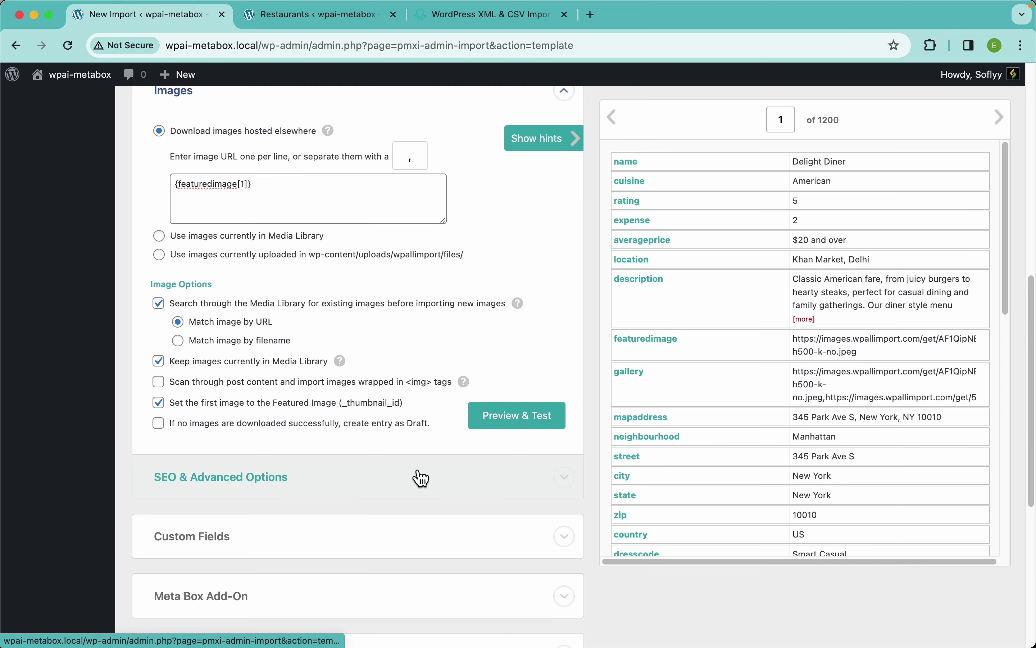
Check the Custom Fields section, and enable the Restaurant's Info field group in the Meta Box Add-On section
scroll(381, 449, down, 5)
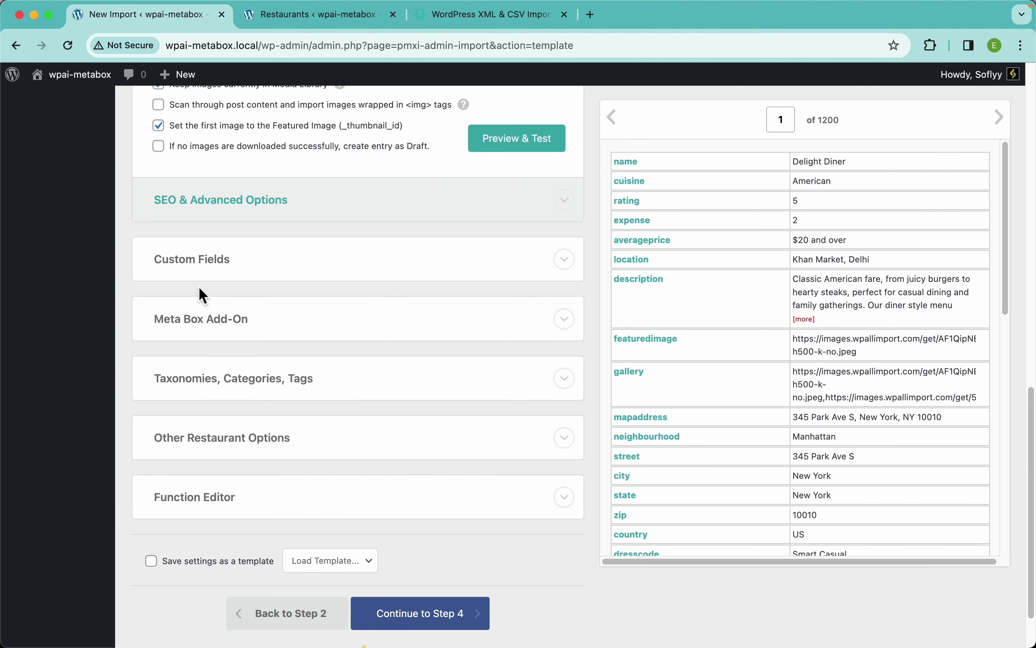
click(205, 267)
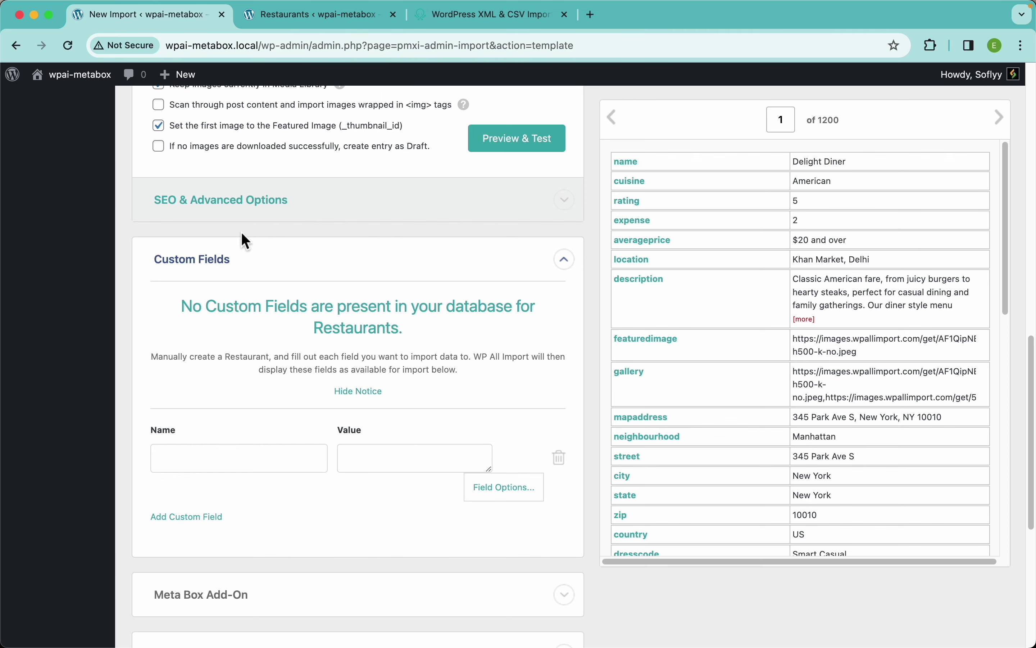
click(209, 264)
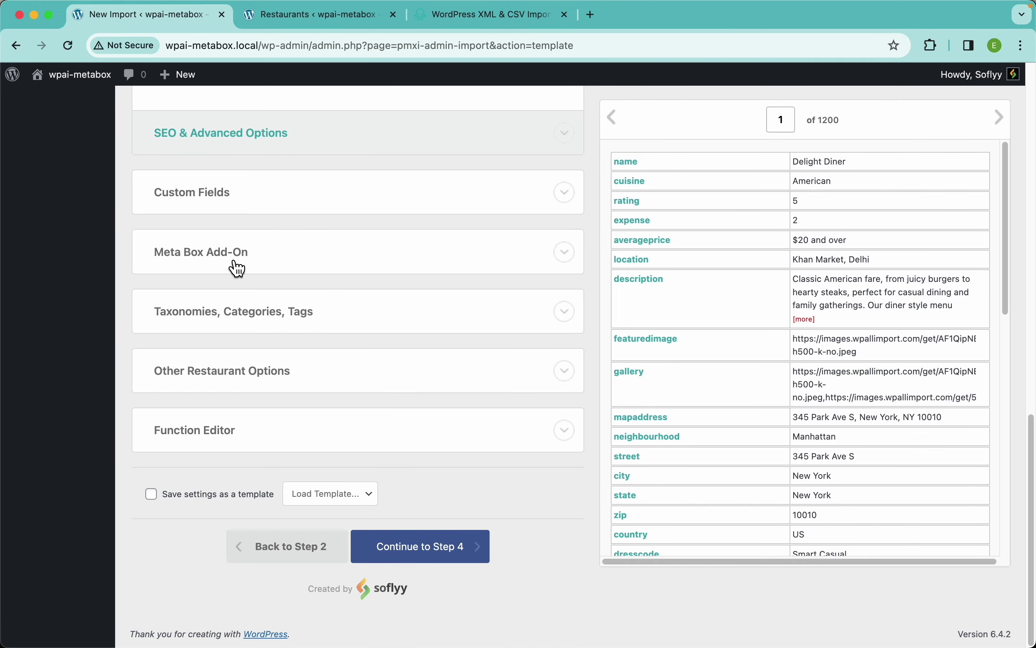
click(260, 264)
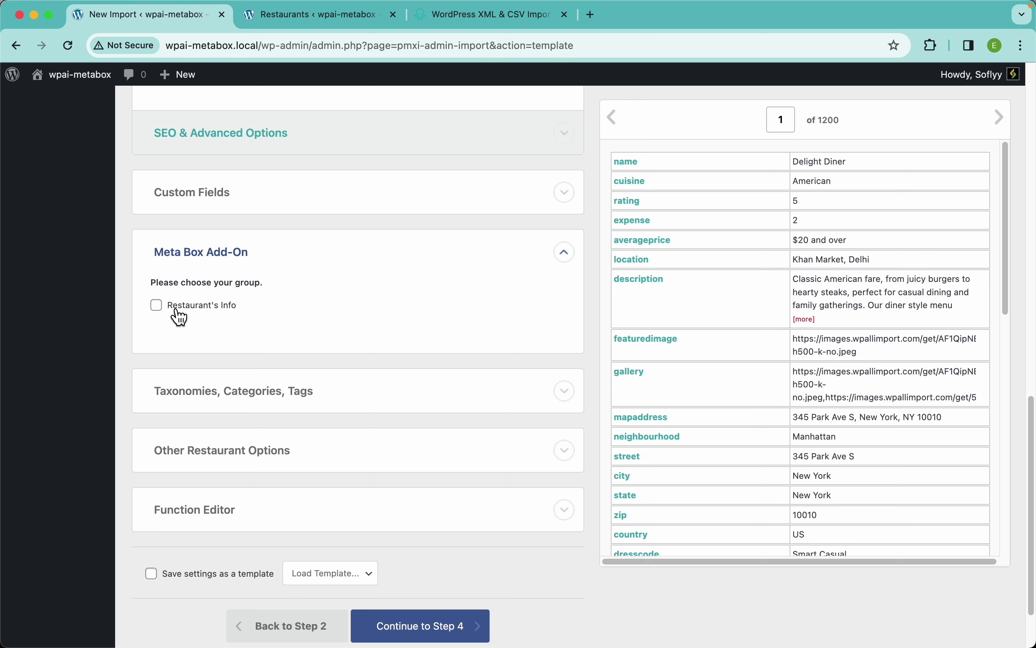
click(214, 310)
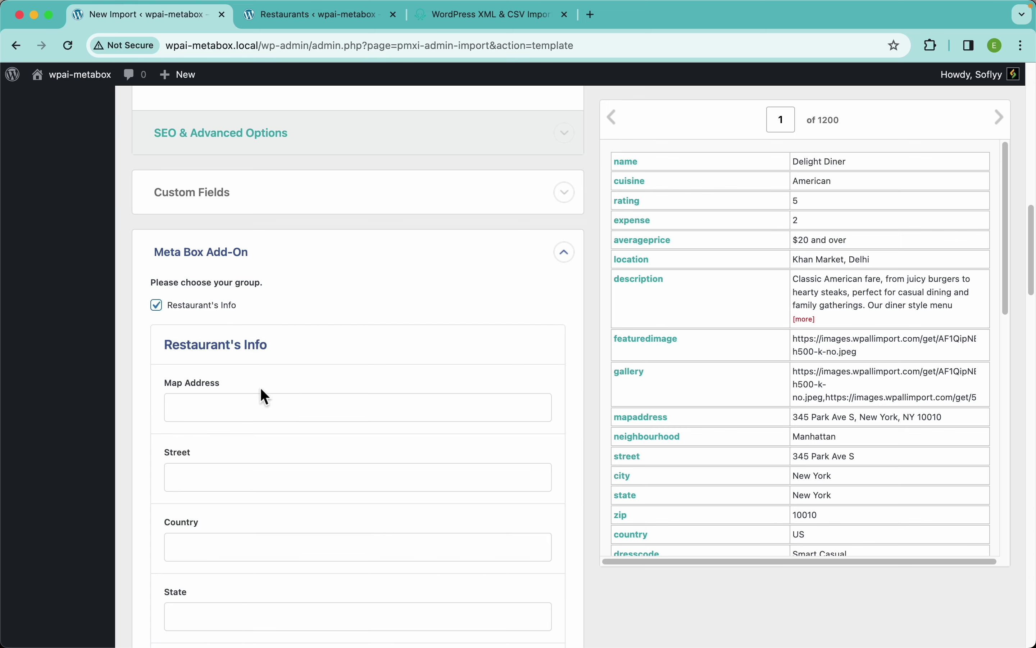
Start a new restaurant entry in the Restaurants tab, and examine its Location and Details fields, including the Closing Time and Open since pickers
click(290, 15)
click(262, 118)
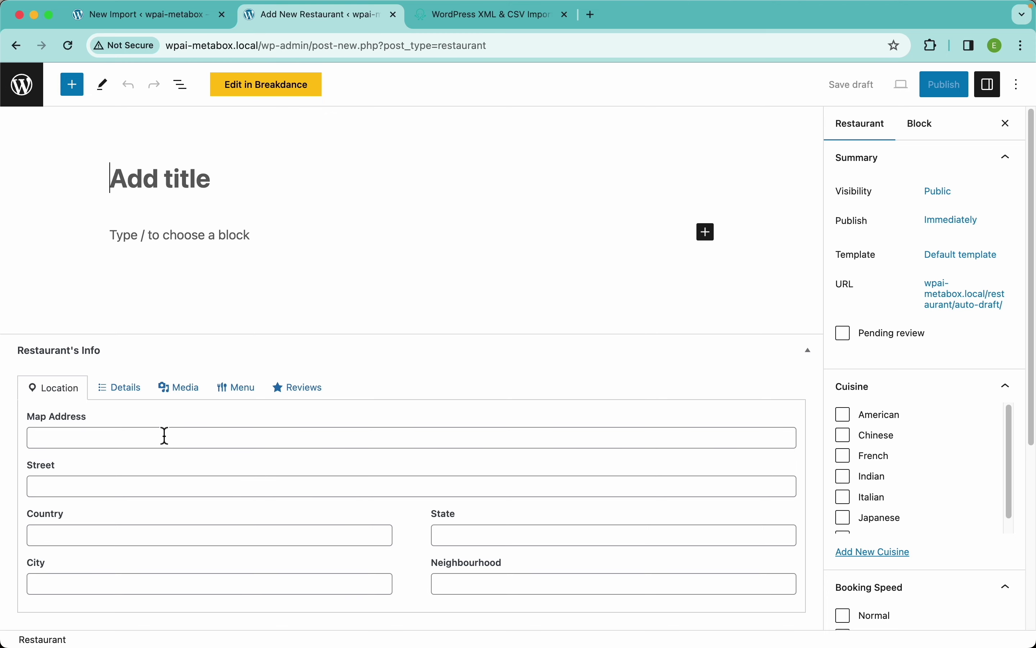
click(123, 390)
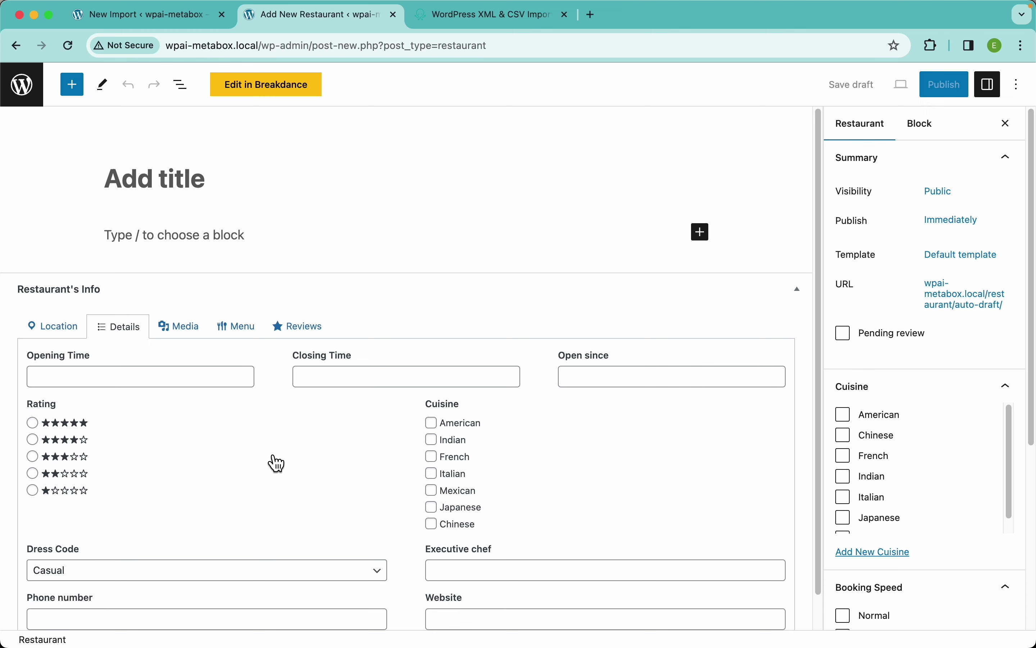
click(124, 382)
click(355, 381)
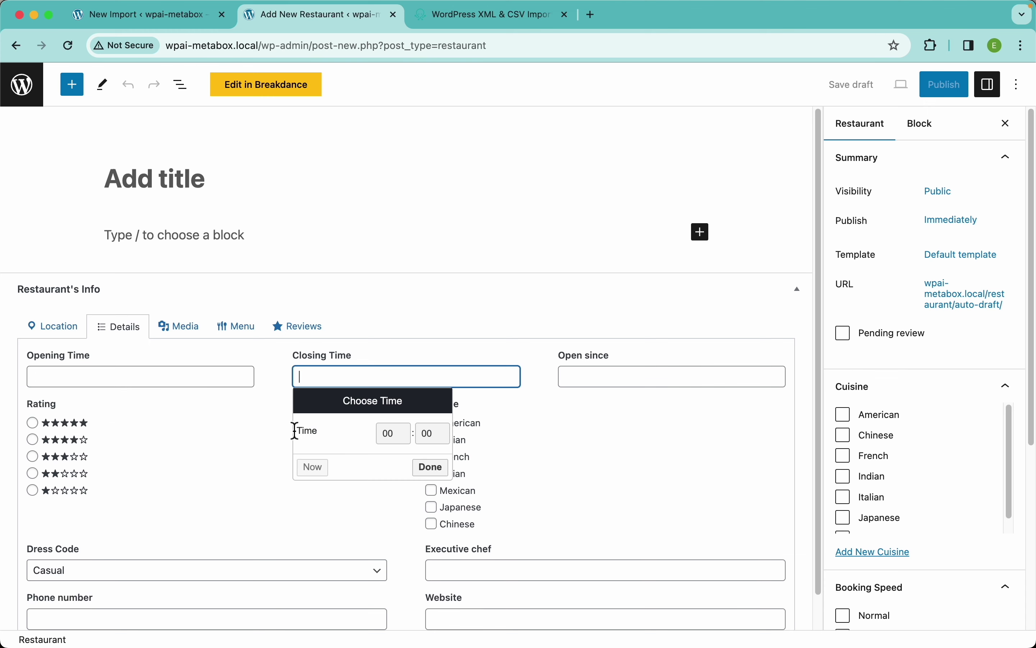
click(626, 381)
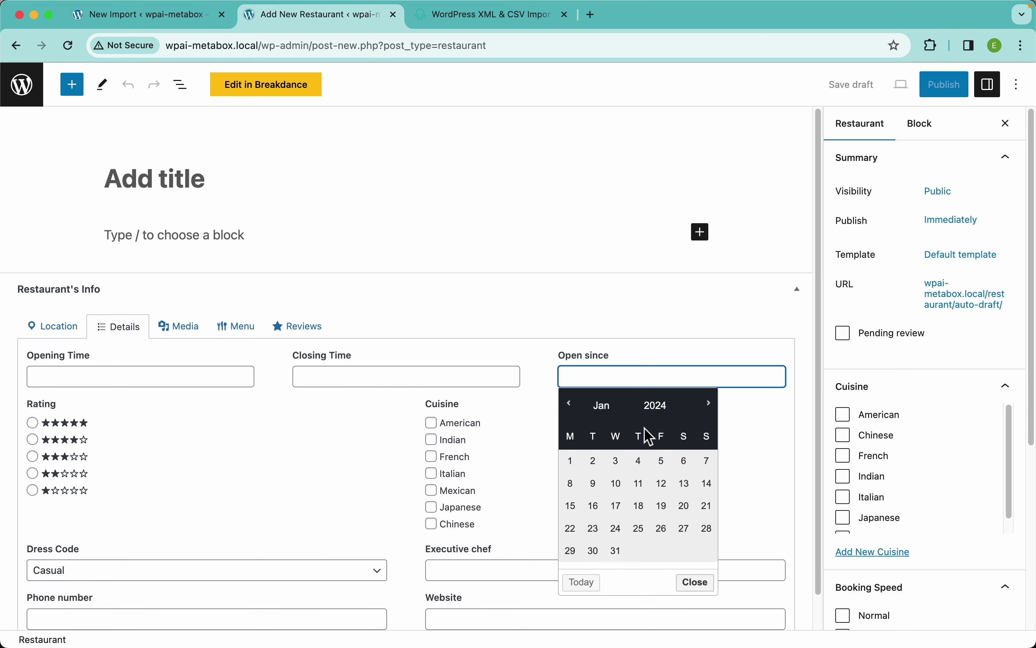
Try the four-star Rating option in the new restaurant's details, and set the Rating to two stars
click(151, 445)
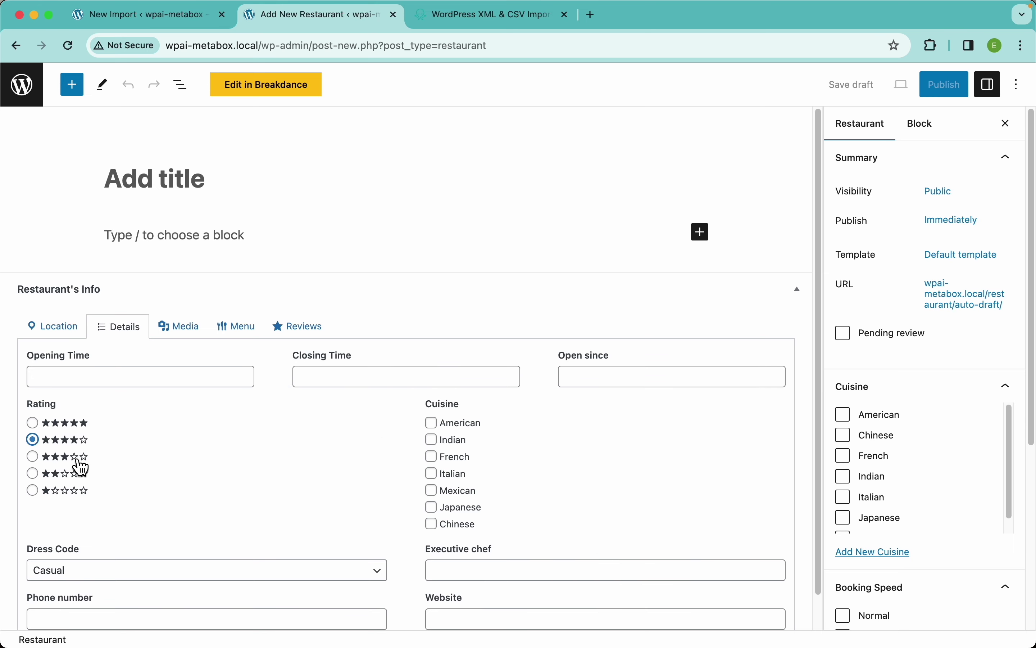
click(80, 474)
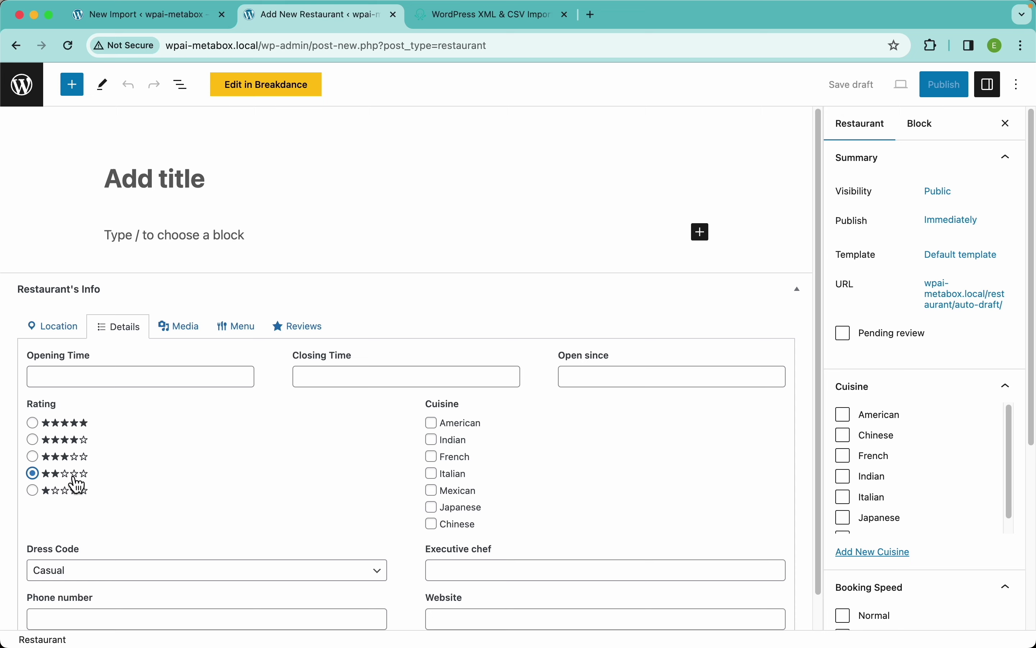
drag(92, 474, 51, 479)
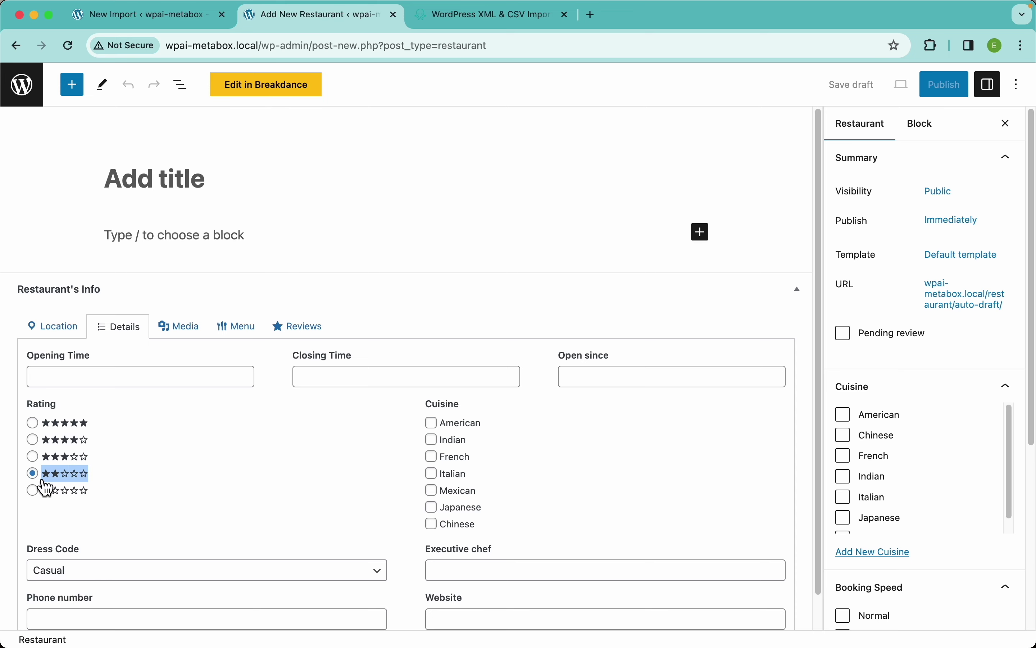
click(180, 484)
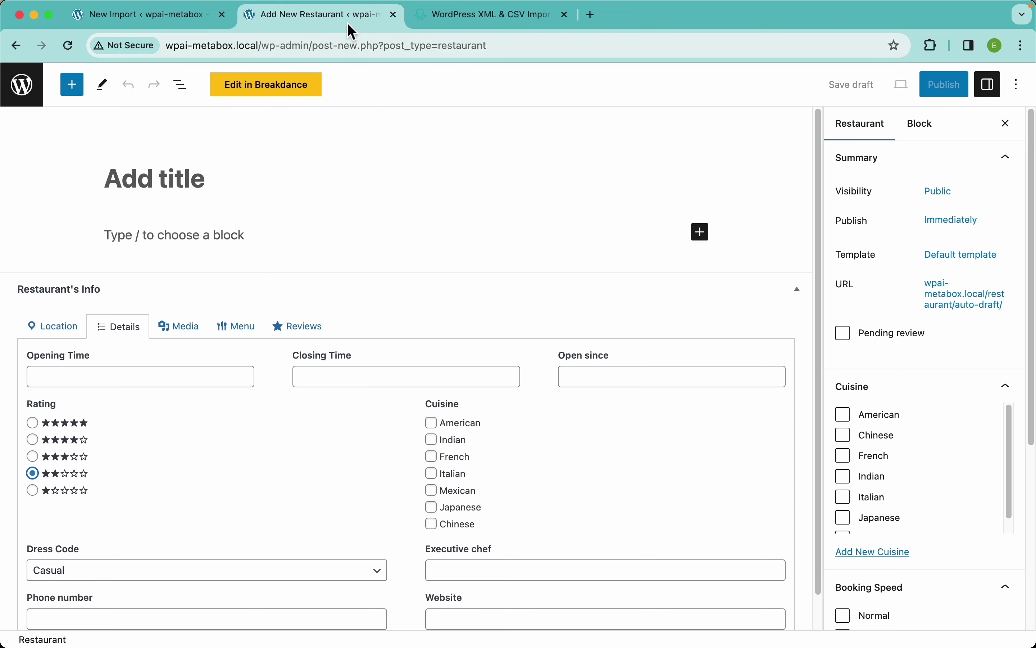
Open Meta Box's Custom Fields in a new browser tab from the import page, and open the Restaurant's Info field group
click(179, 18)
scroll(114, 250, up, 15)
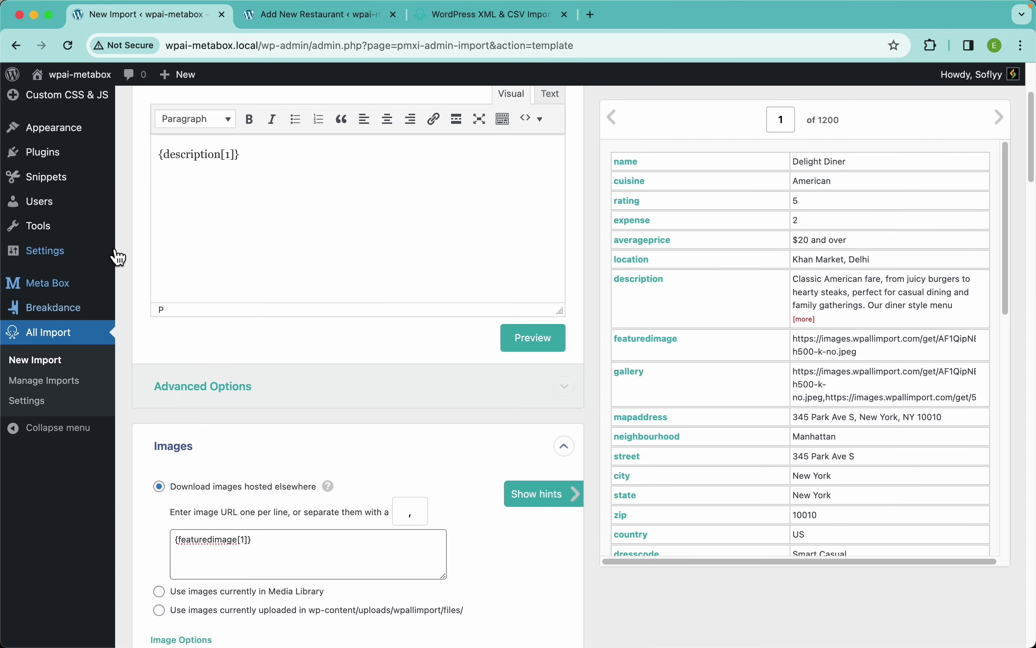
mouse_move(65, 454)
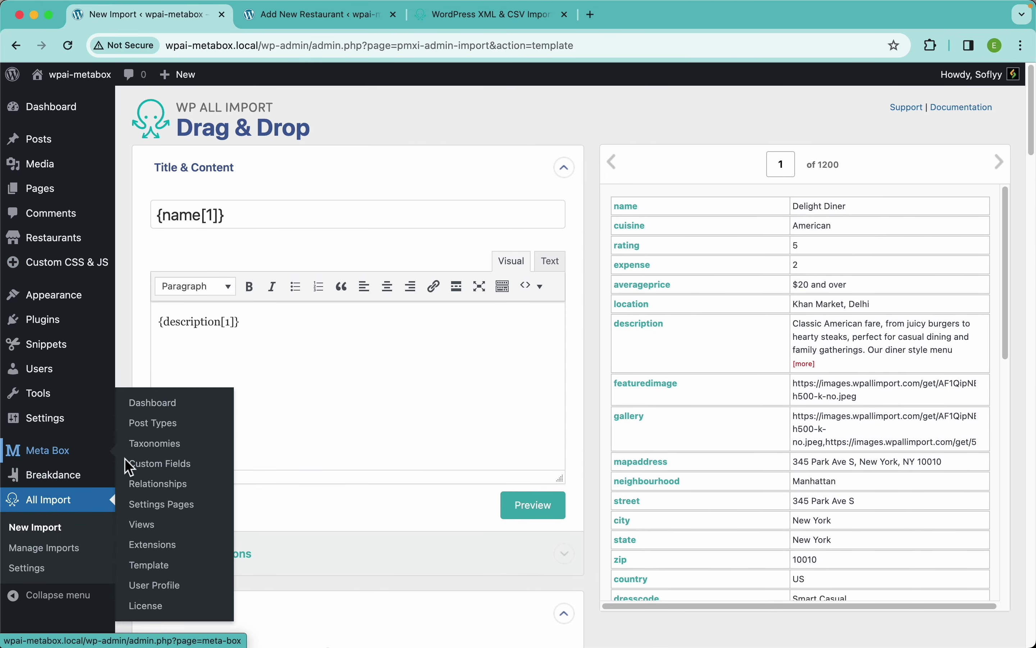
right_click(155, 464)
click(182, 462)
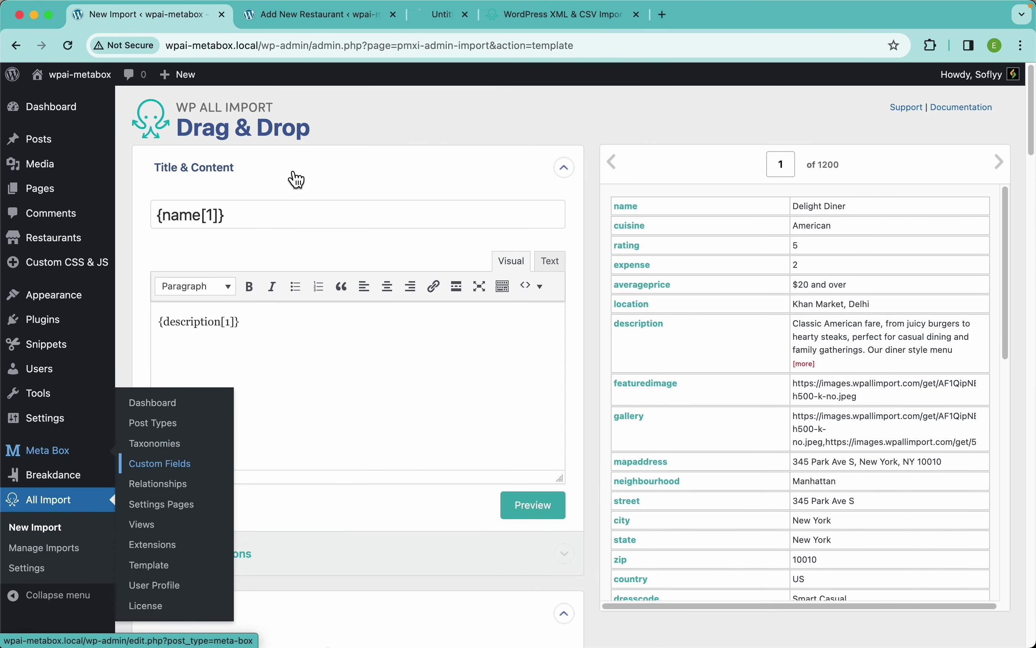
click(428, 16)
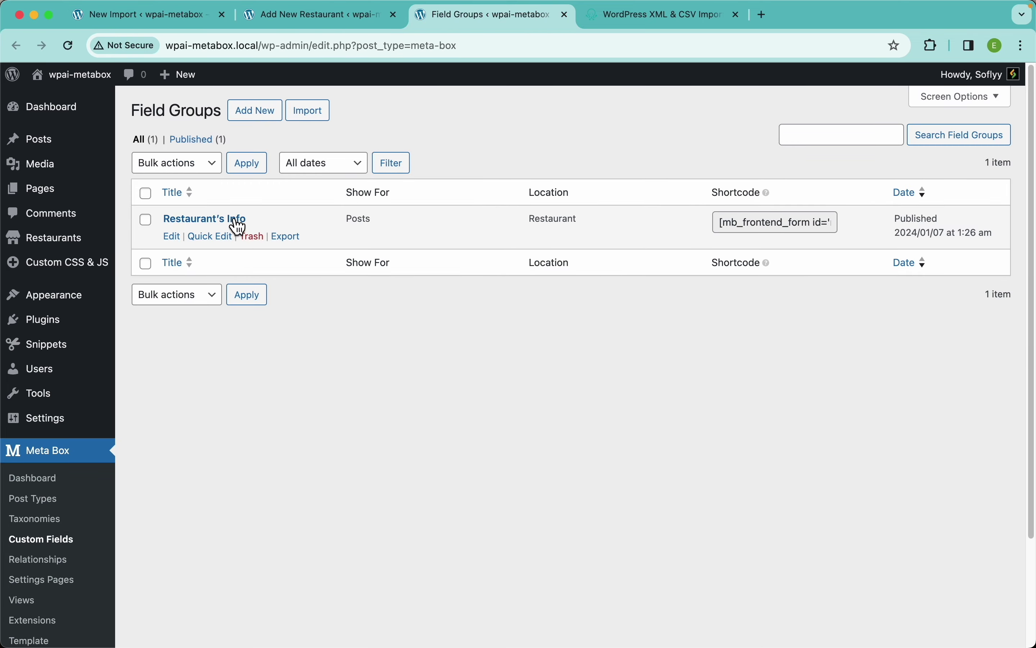
click(223, 226)
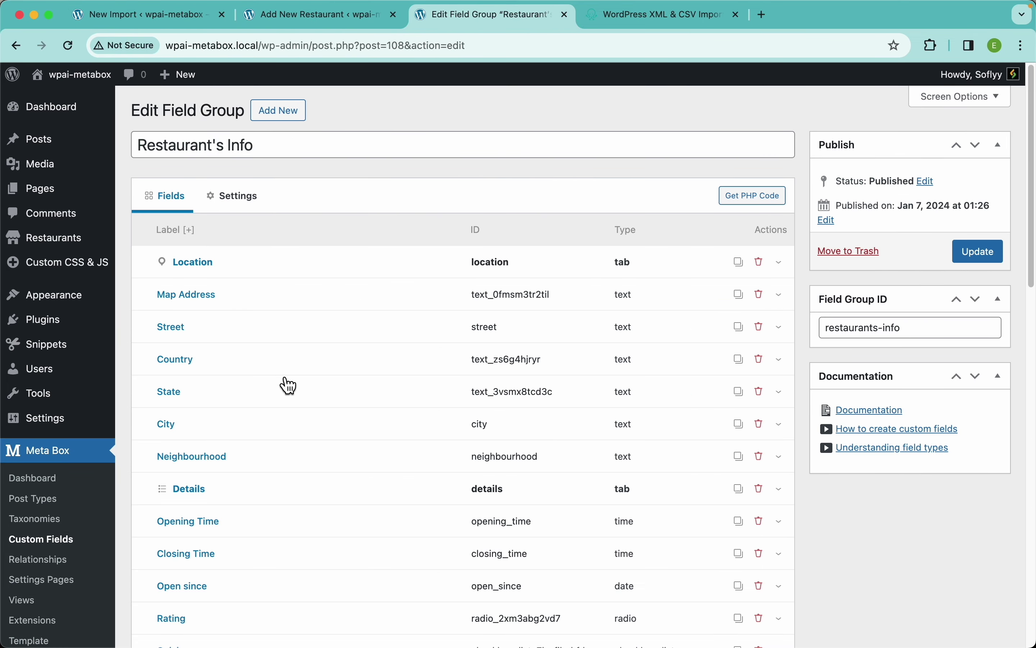
scroll(286, 382, down, 4)
scroll(283, 380, down, 3)
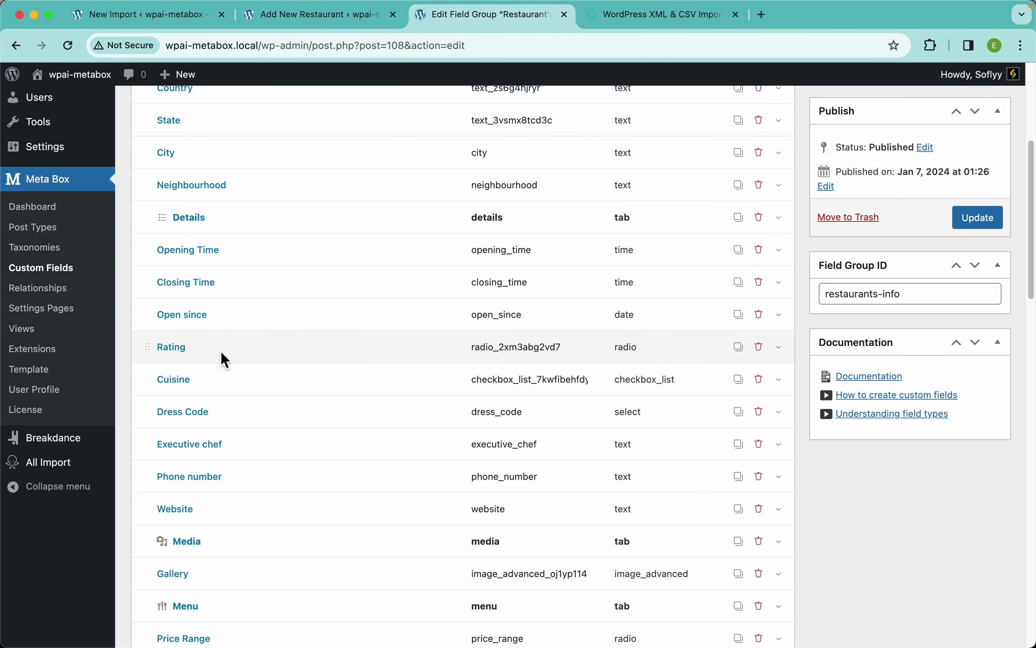
Expand the Rating field's settings, enlarge its Choices box and examine the value and label of each star choice
click(223, 350)
scroll(362, 357, down, 5)
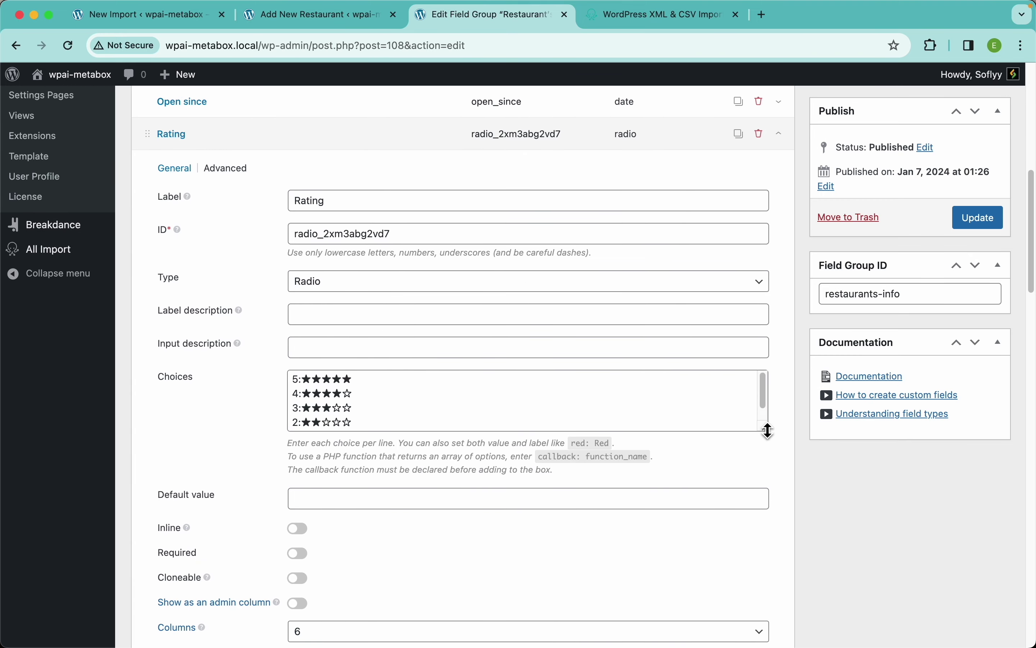
drag(765, 429, 768, 516)
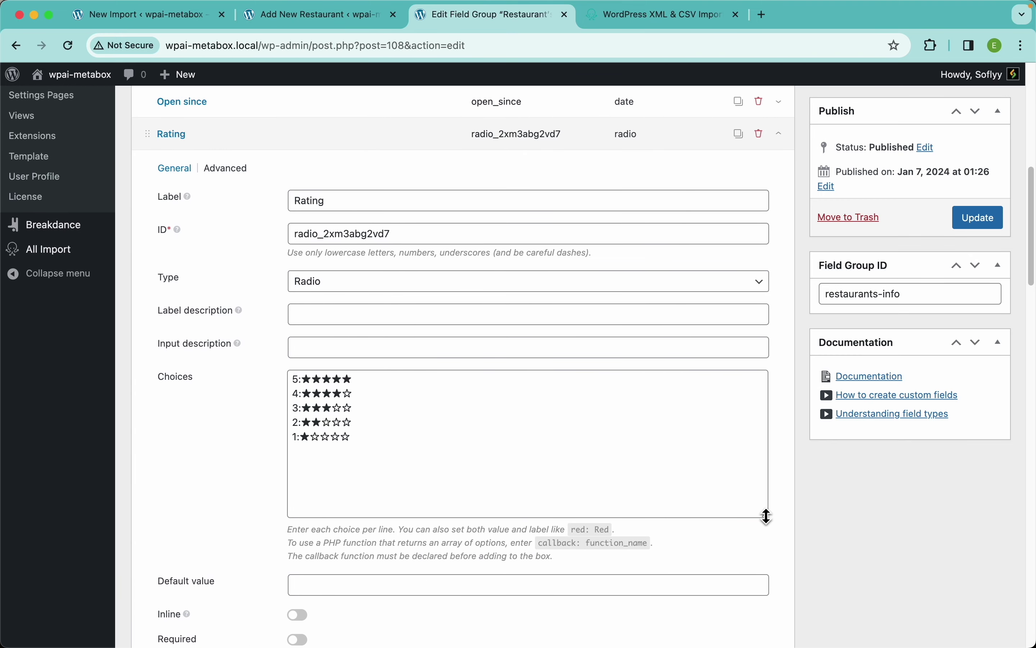
click(294, 378)
drag(294, 378, 299, 380)
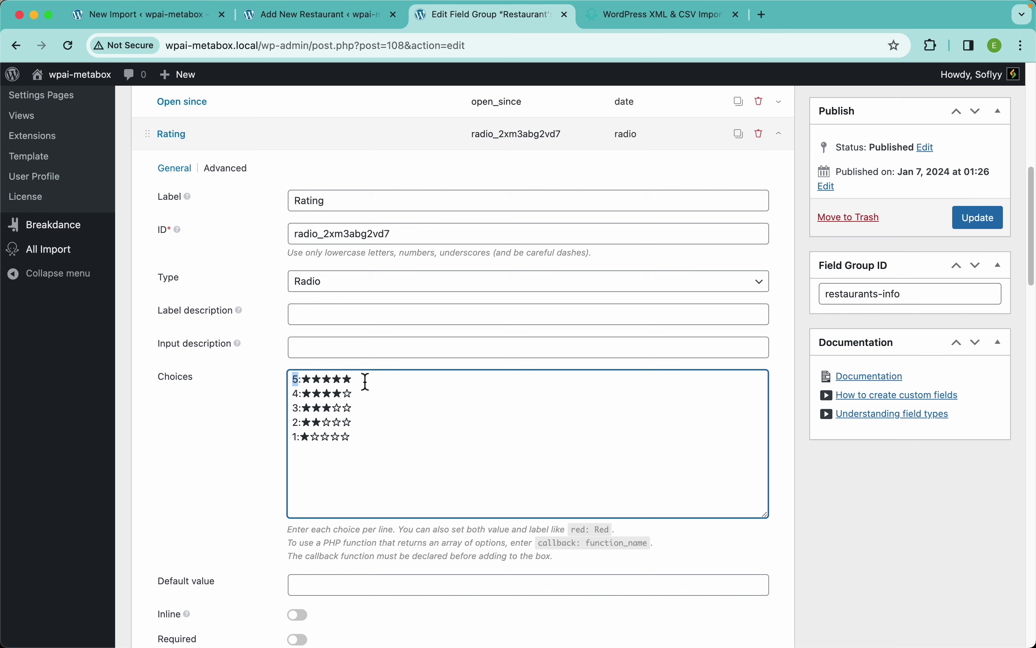
drag(367, 382, 306, 380)
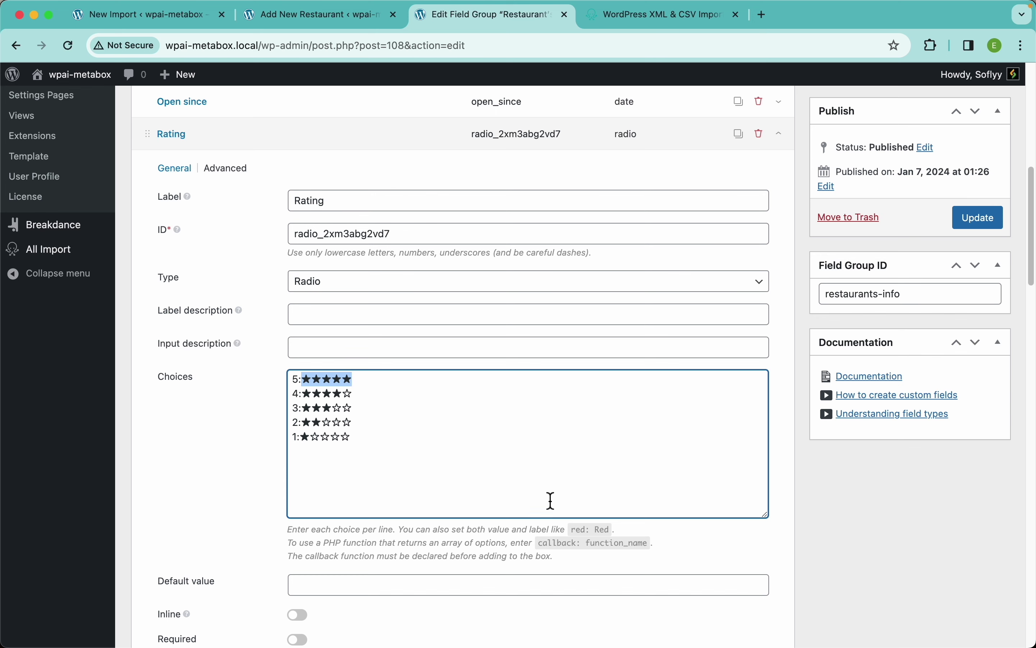
drag(612, 532, 576, 534)
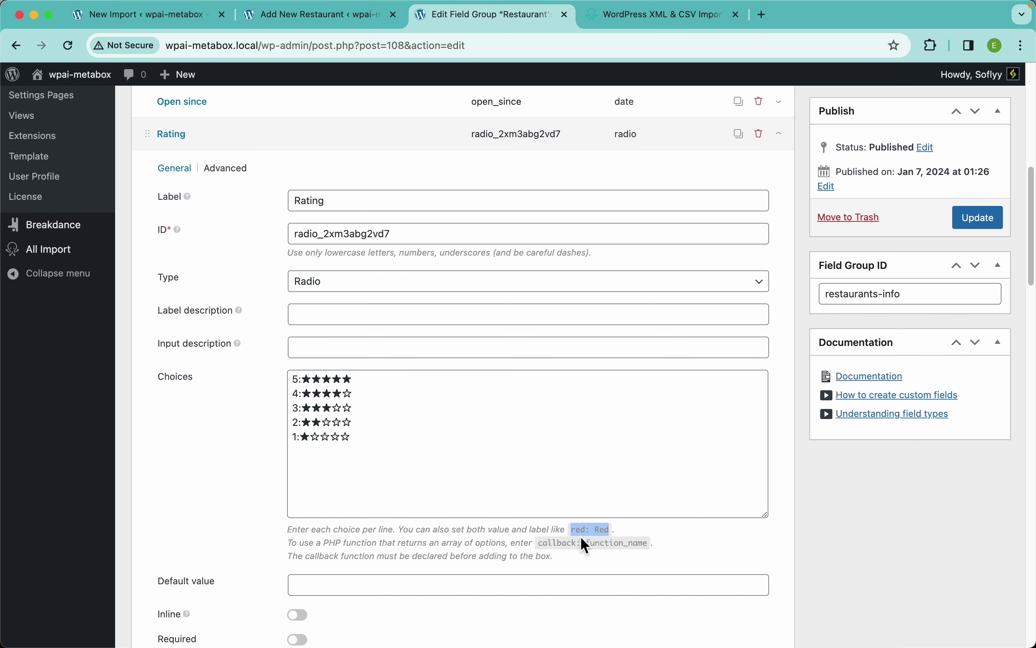
click(528, 533)
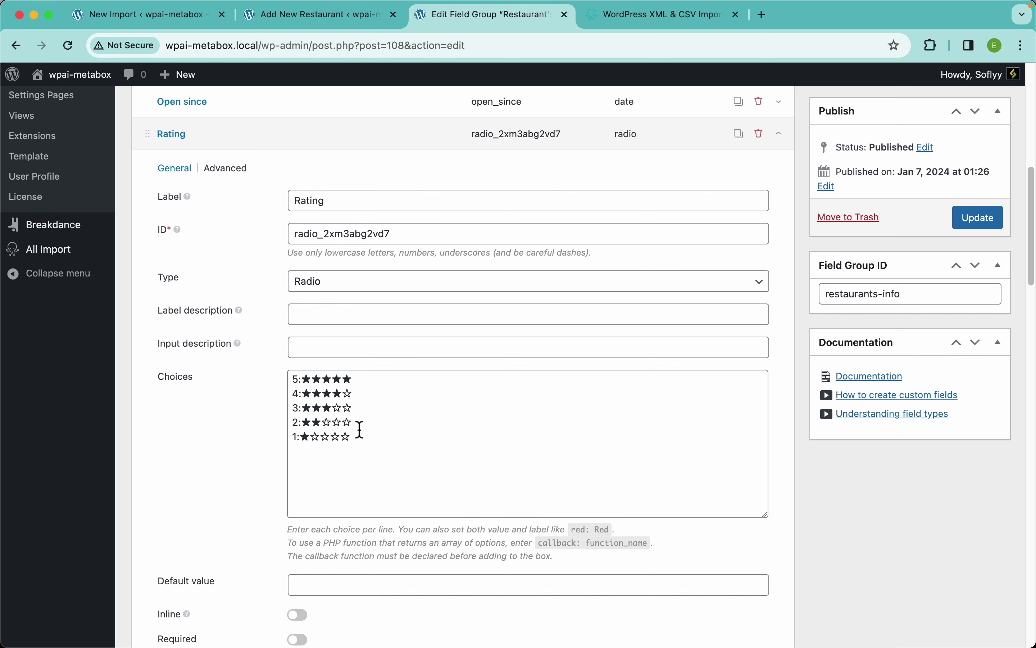
double_click(297, 379)
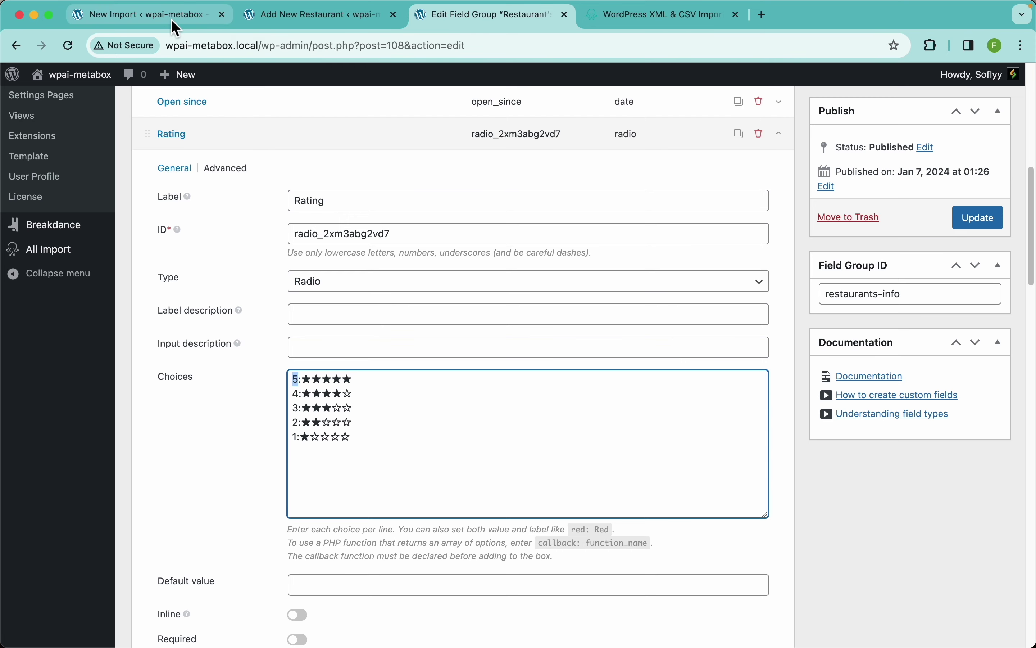
Tick French, Japanese, Chinese and American as Cuisine in the new restaurant's details, and check the Dress Code options
click(174, 30)
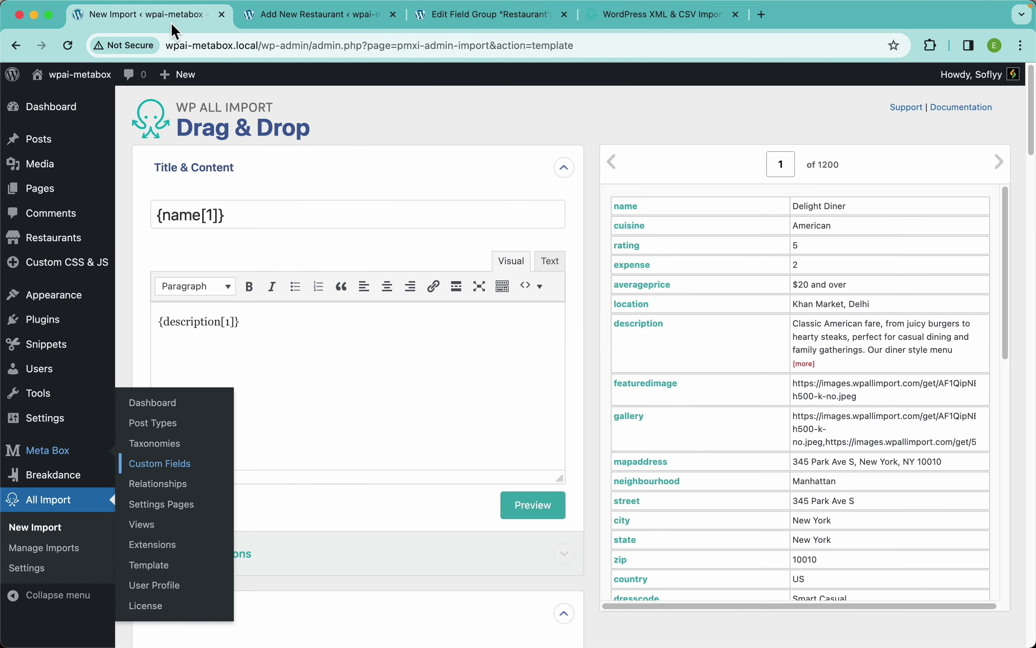
click(304, 27)
scroll(201, 539, down, 1)
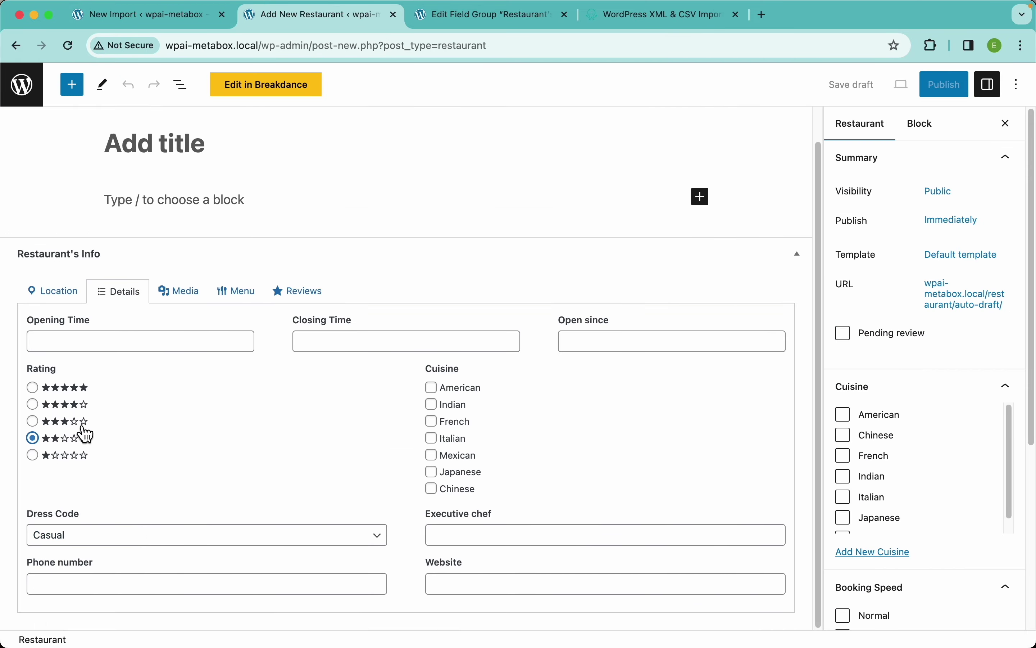
click(468, 425)
click(463, 472)
click(462, 489)
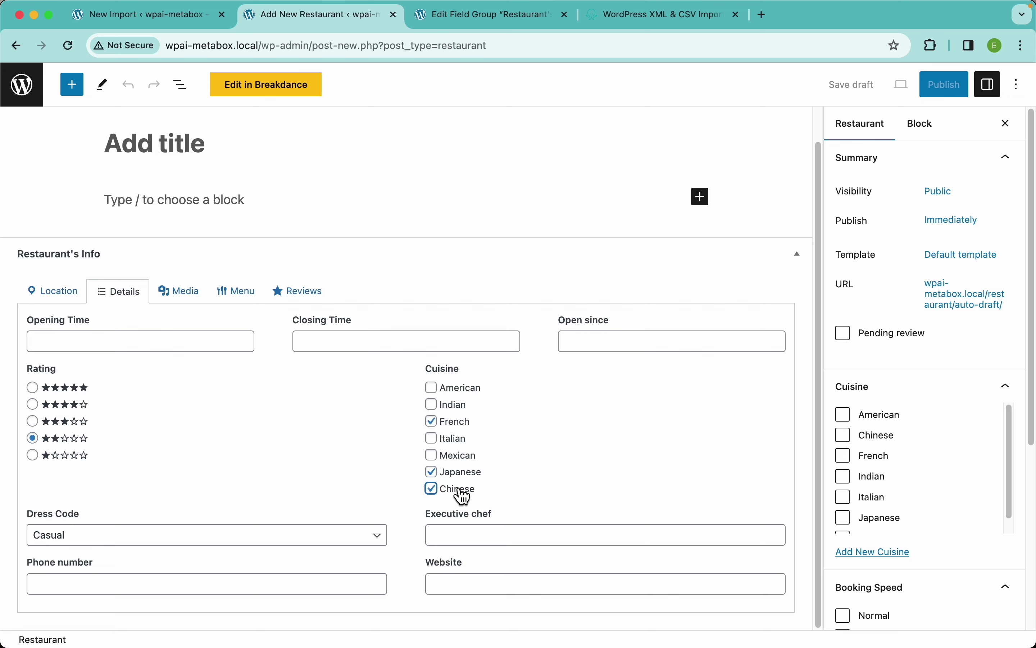
click(469, 393)
click(255, 537)
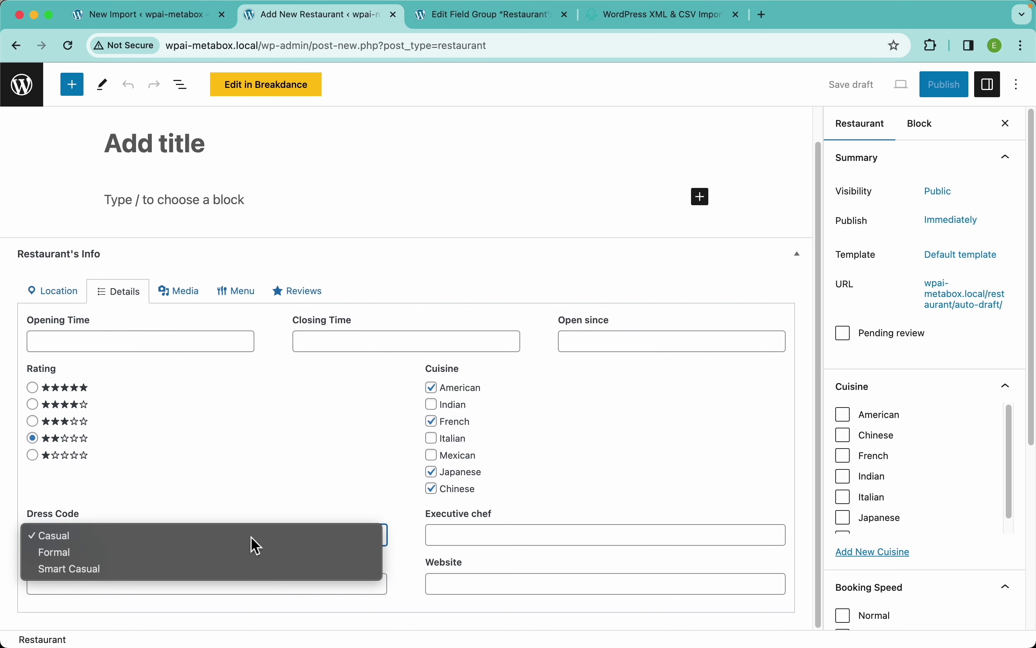
click(295, 516)
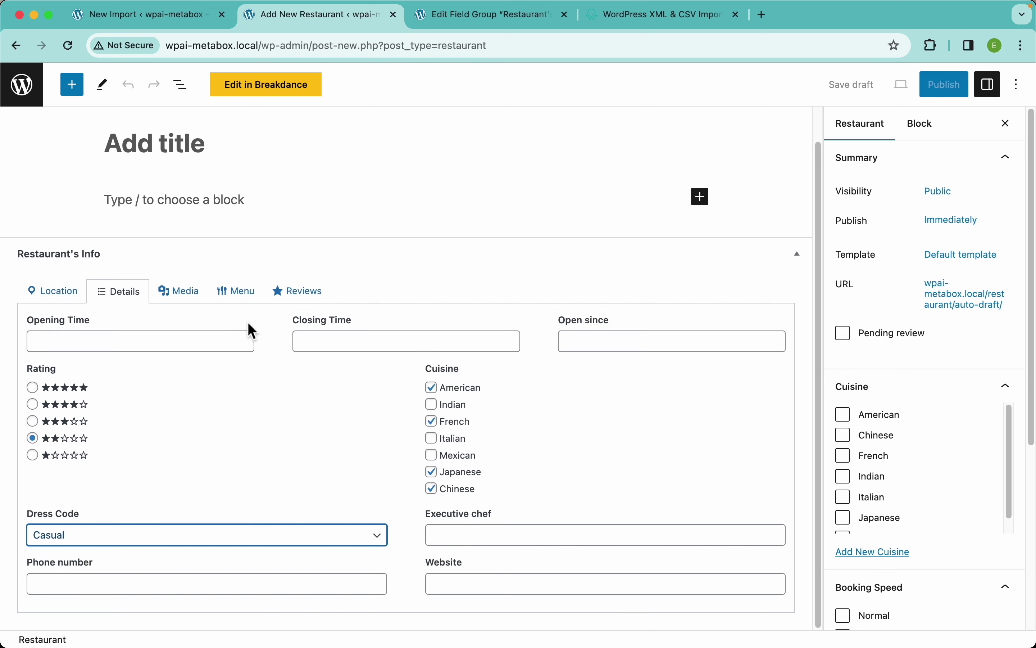
Check the new restaurant's Media fields, and examine the Gallery field's settings in the Restaurant's Info field group
click(193, 300)
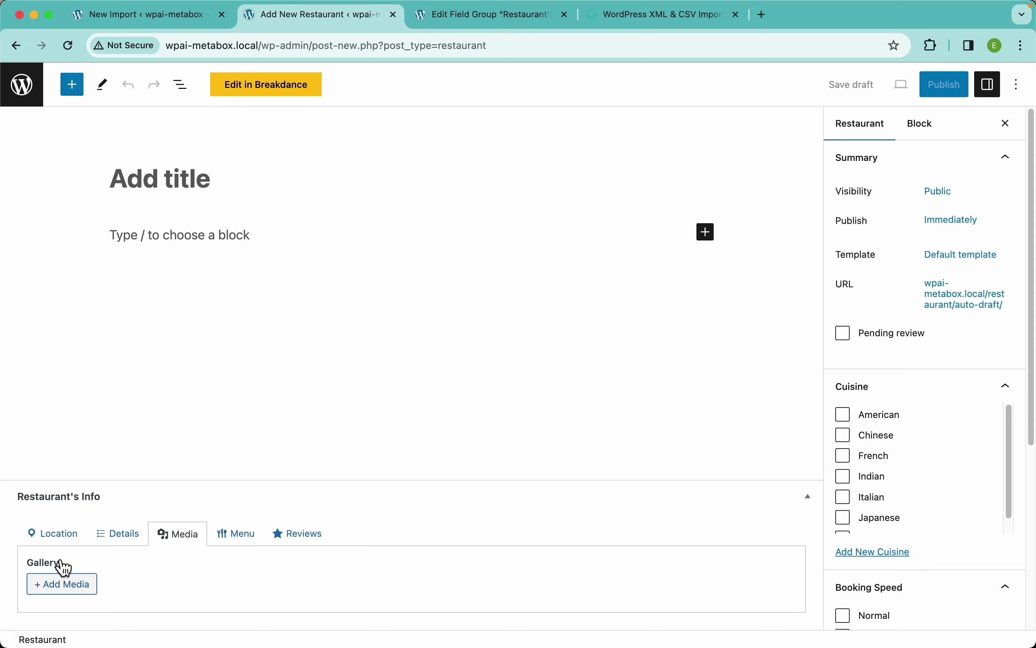
click(496, 19)
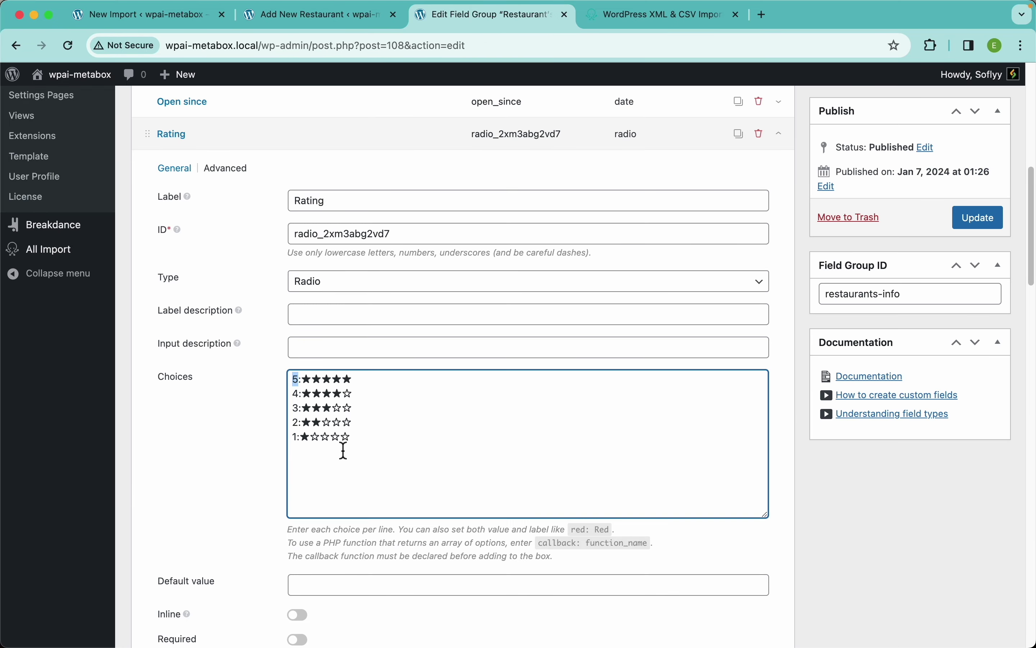
click(290, 135)
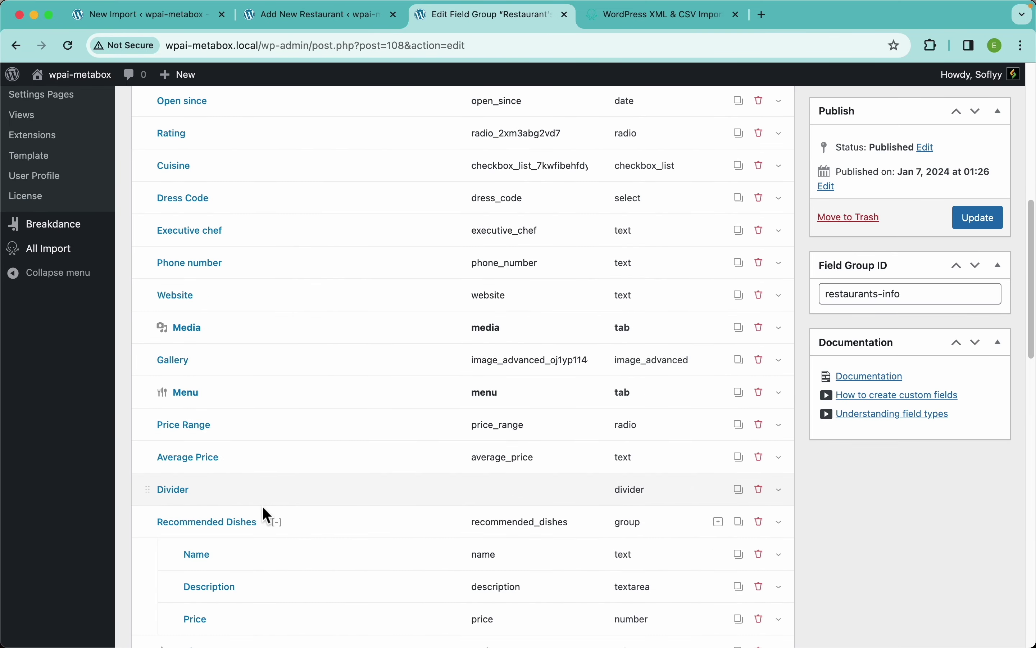
scroll(262, 506, down, 5)
scroll(262, 506, up, 1)
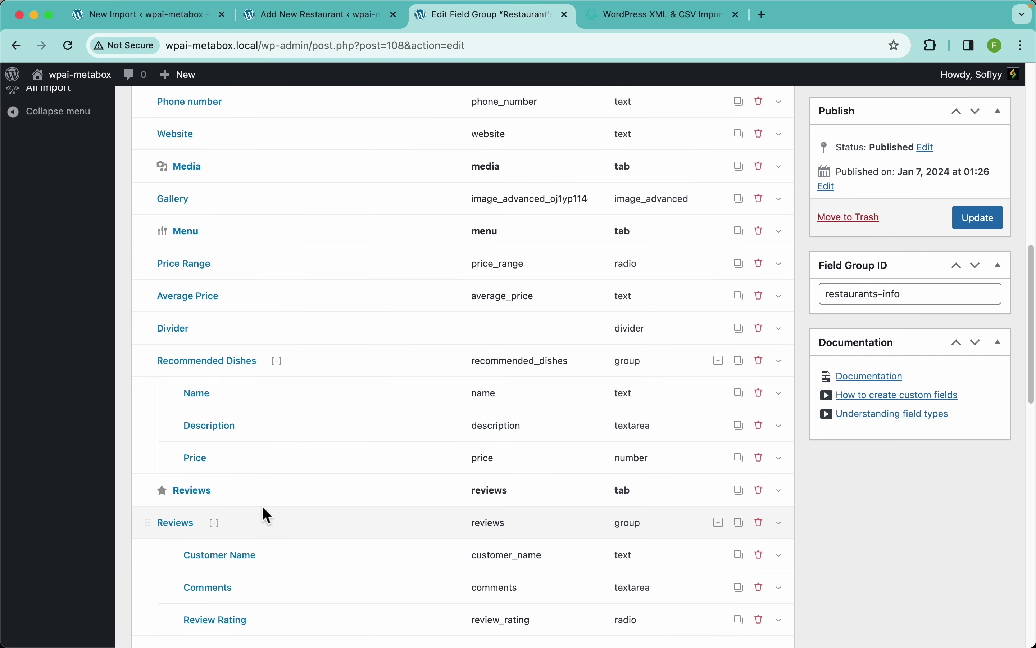
click(245, 187)
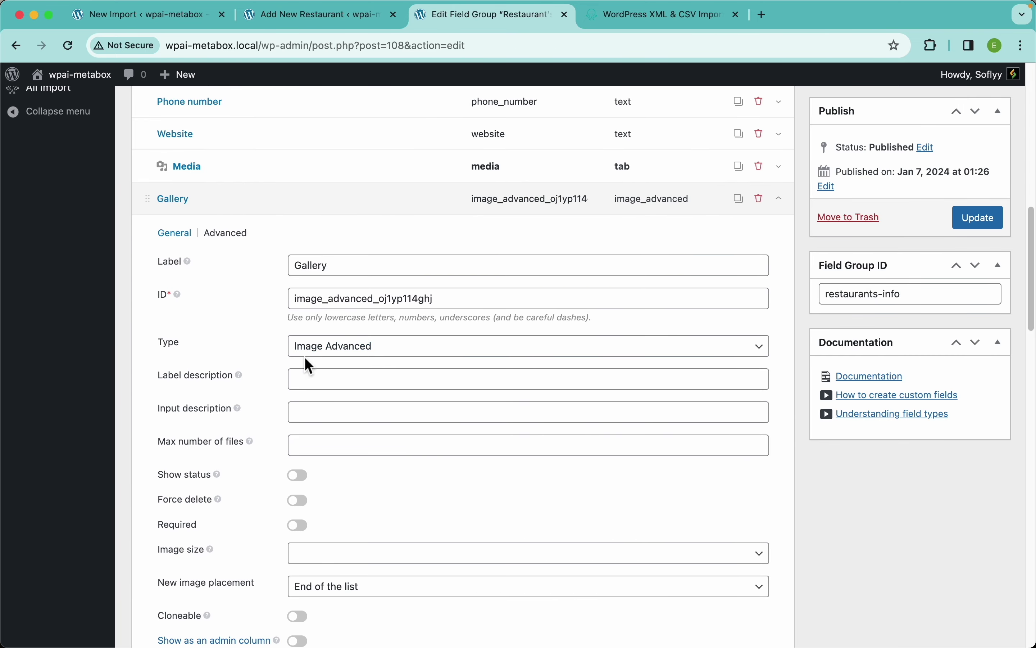
Check the new restaurant's Menu fields, and add another entry to the Recommended Dishes group
click(322, 17)
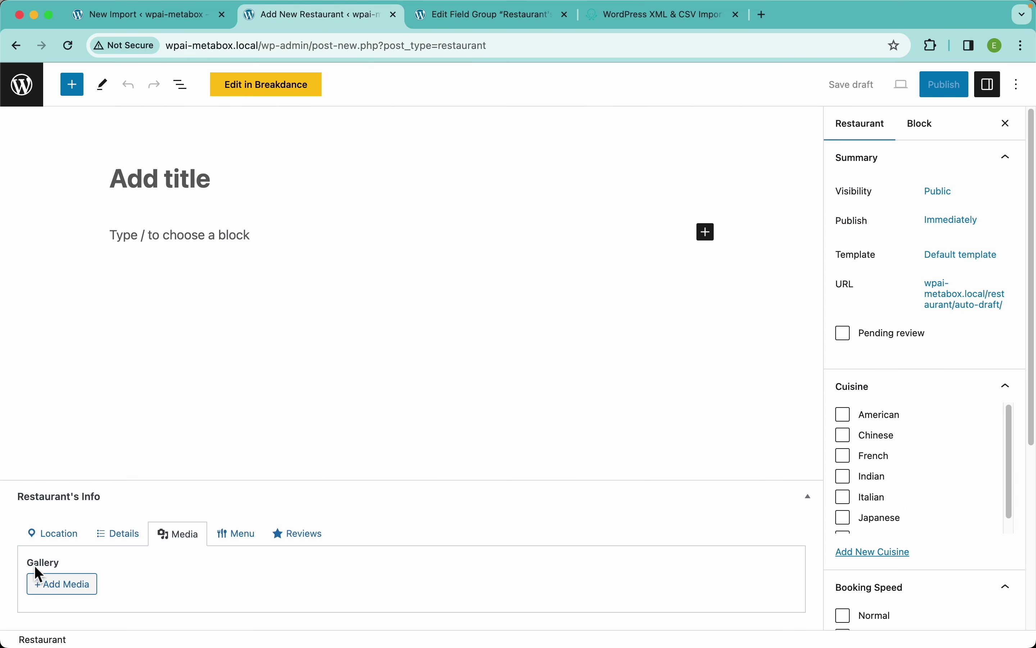
click(235, 536)
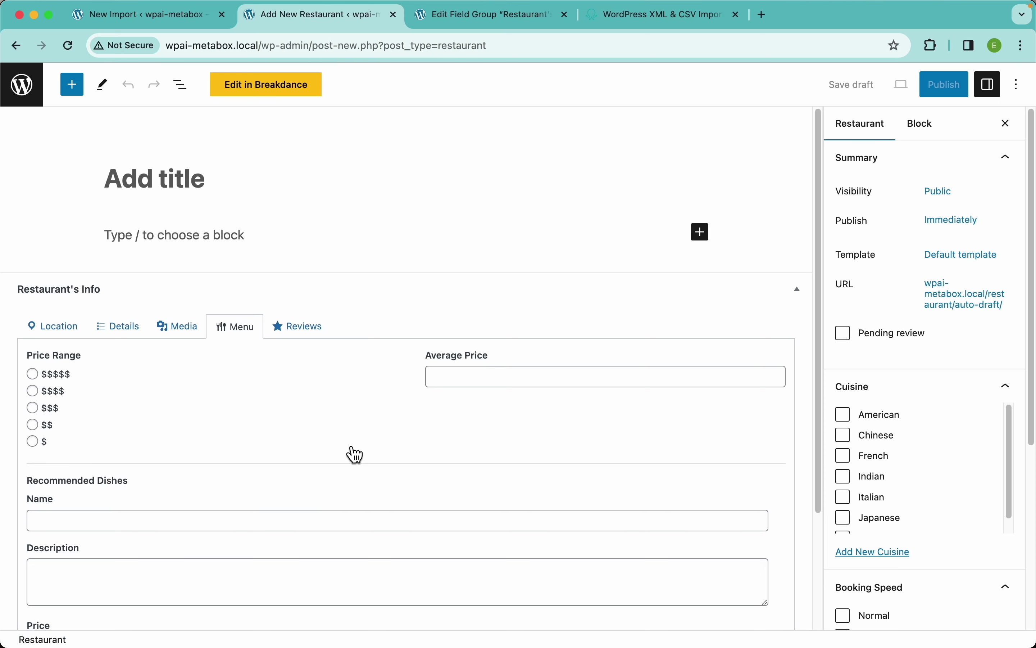
scroll(356, 455, down, 4)
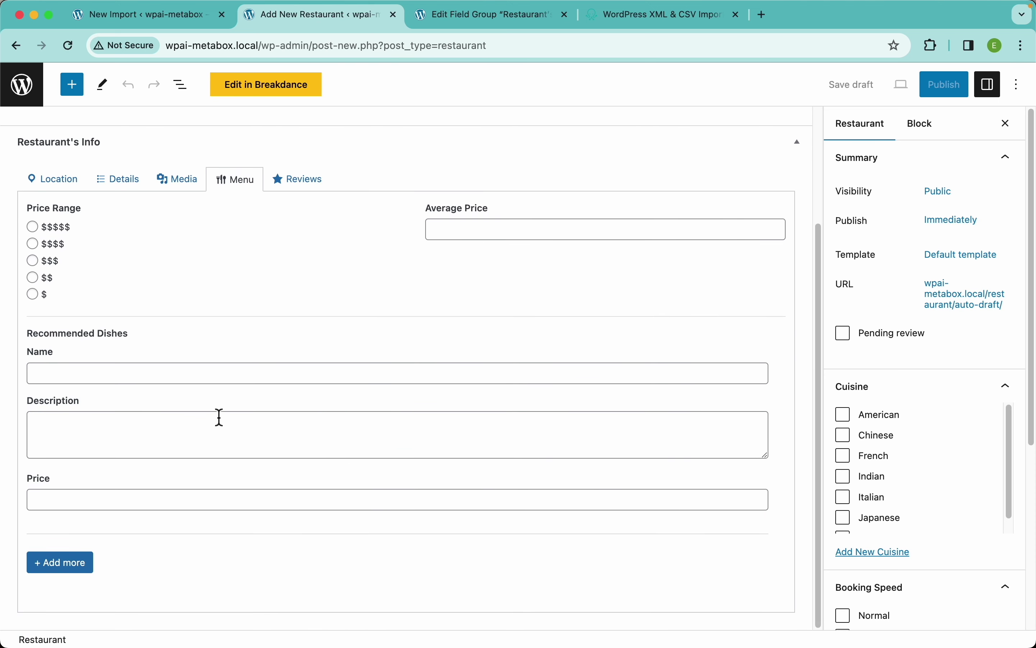
click(84, 569)
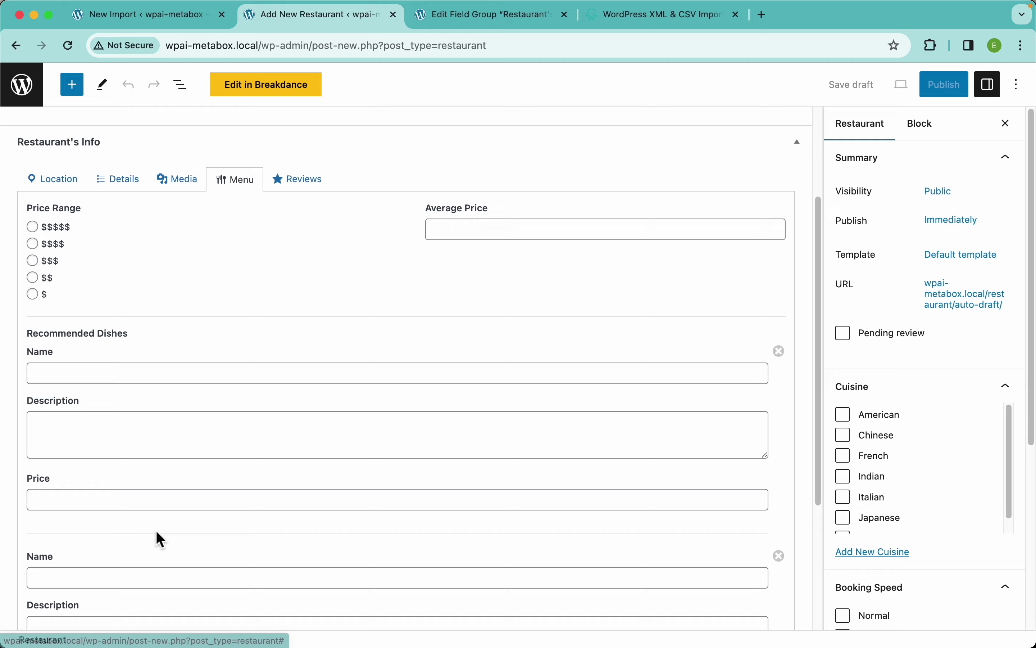
Add two more blank dish entries to the new restaurant's Recommended Dishes group
scroll(156, 531, down, 5)
click(68, 568)
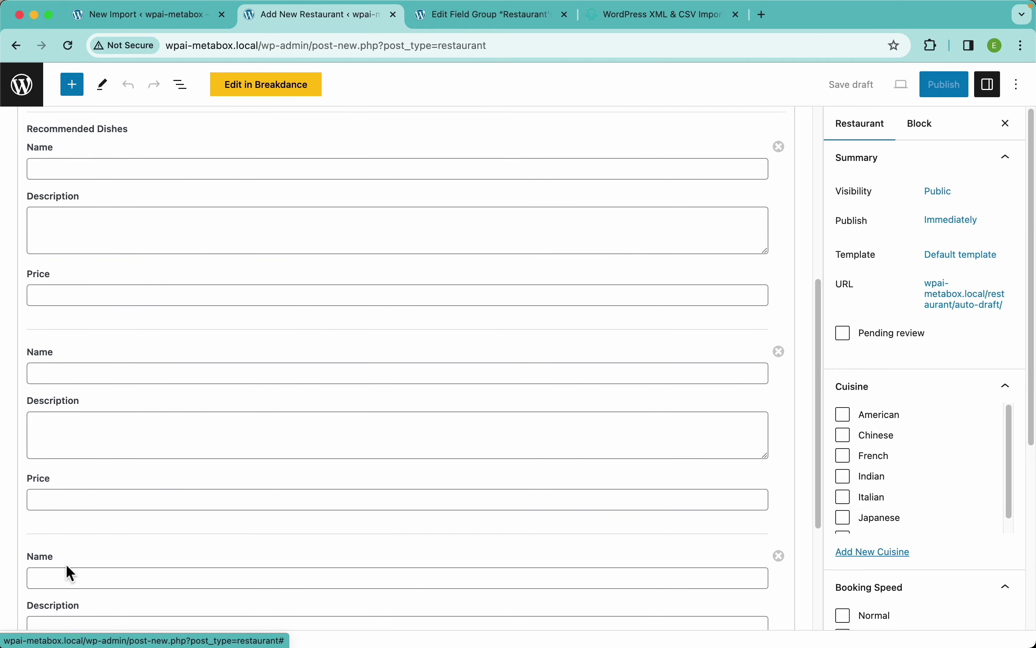
scroll(149, 537, down, 5)
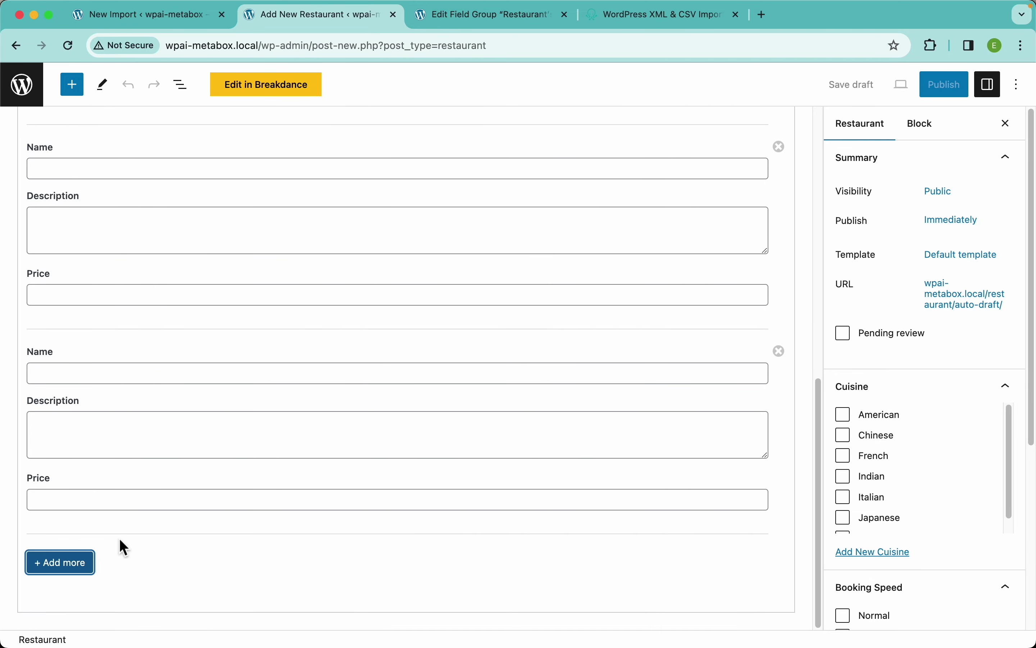
click(69, 569)
scroll(193, 506, down, 5)
Examine the Recommended Dishes group's settings in the Restaurant's Info field group, including its Cloneable option and subfields
click(493, 14)
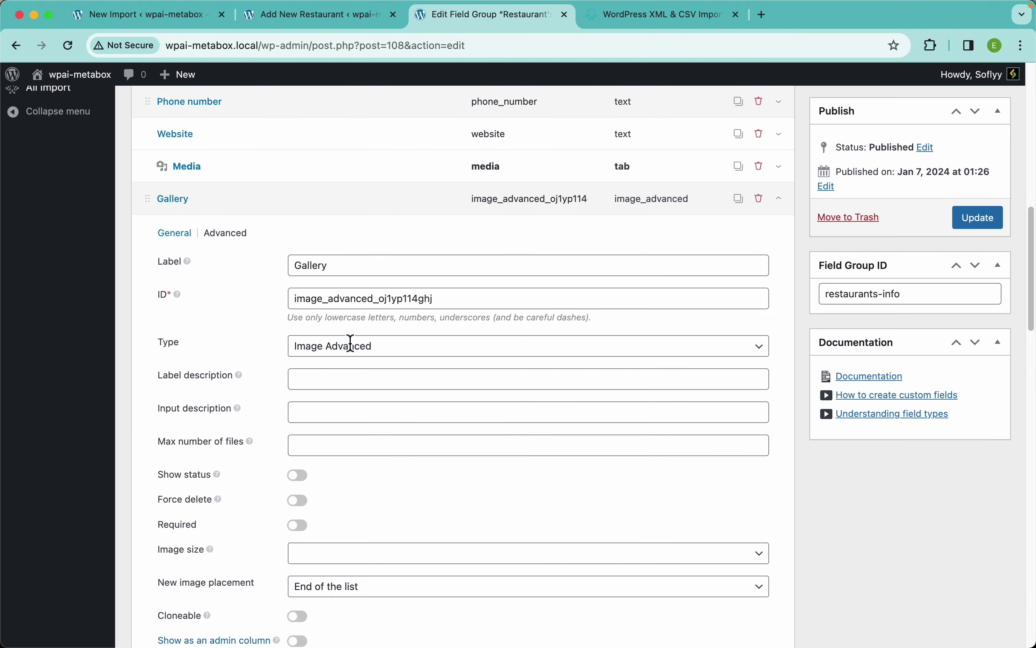
scroll(307, 426, down, 15)
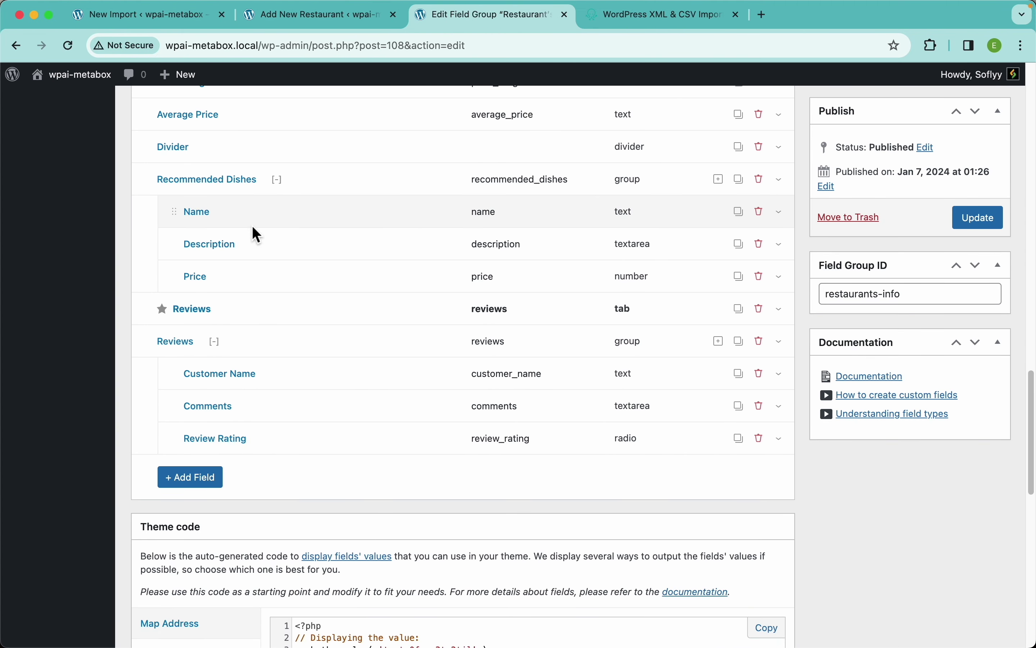
click(340, 178)
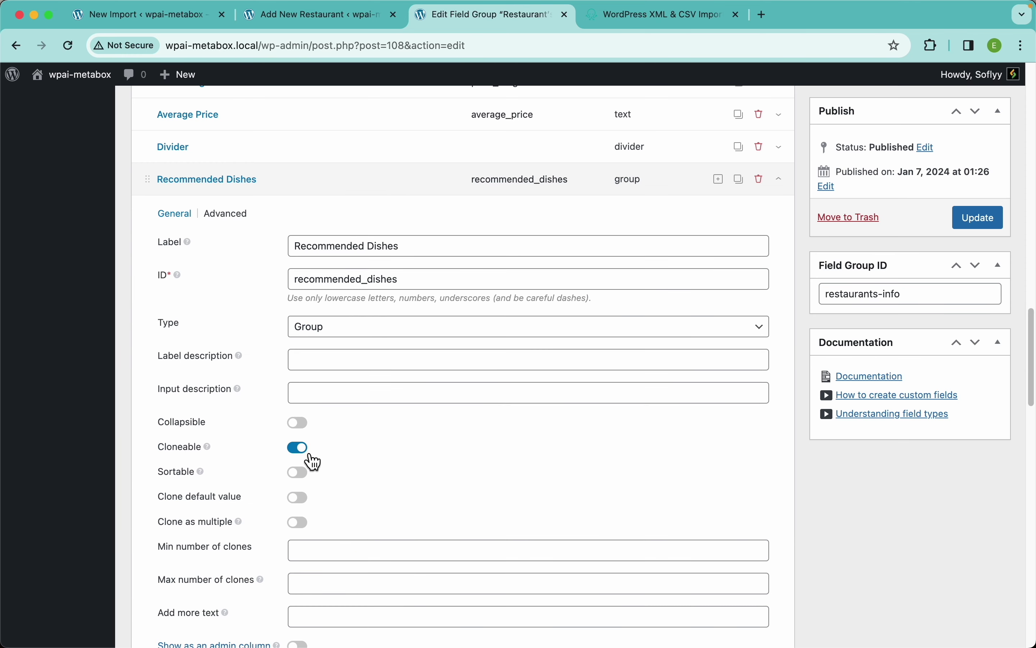
scroll(317, 471, down, 10)
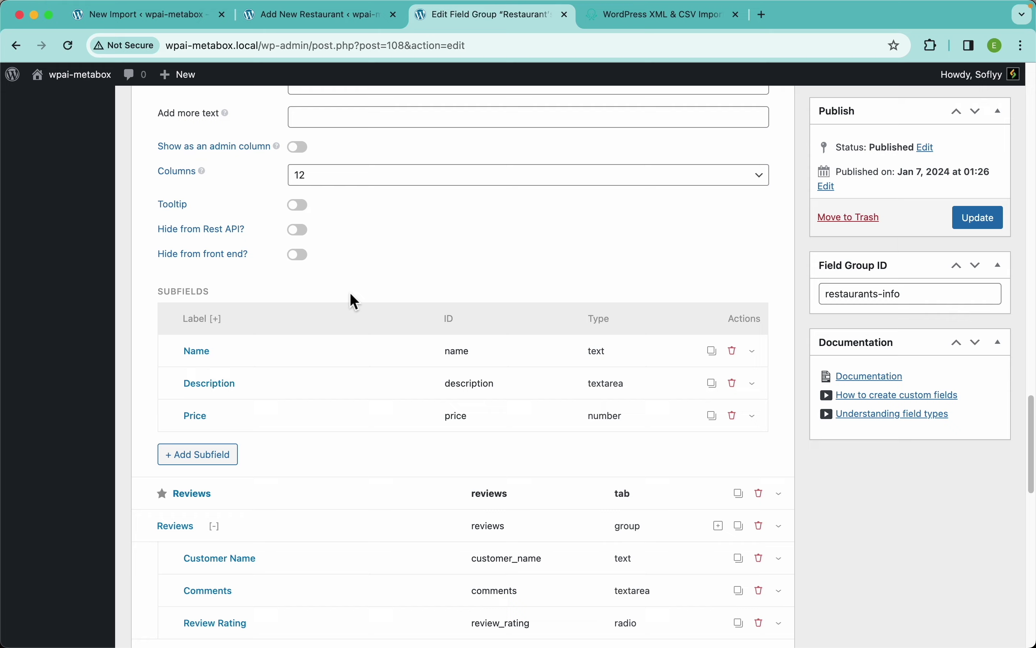
Check the new restaurant's Reviews fields, and add further entries to the Reviews group
click(310, 15)
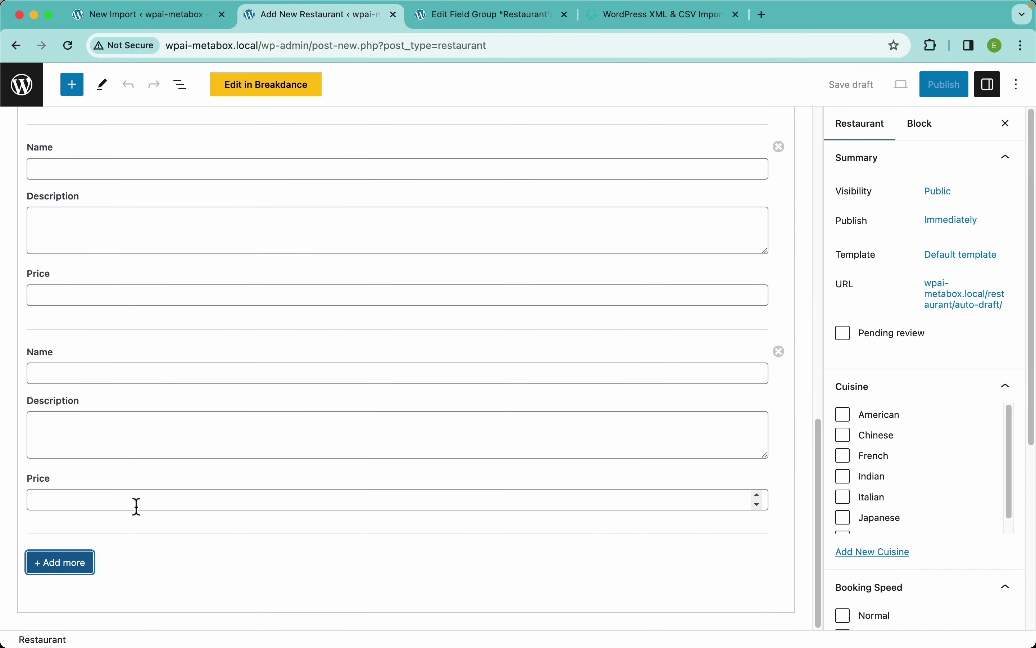
click(164, 508)
scroll(203, 460, up, 15)
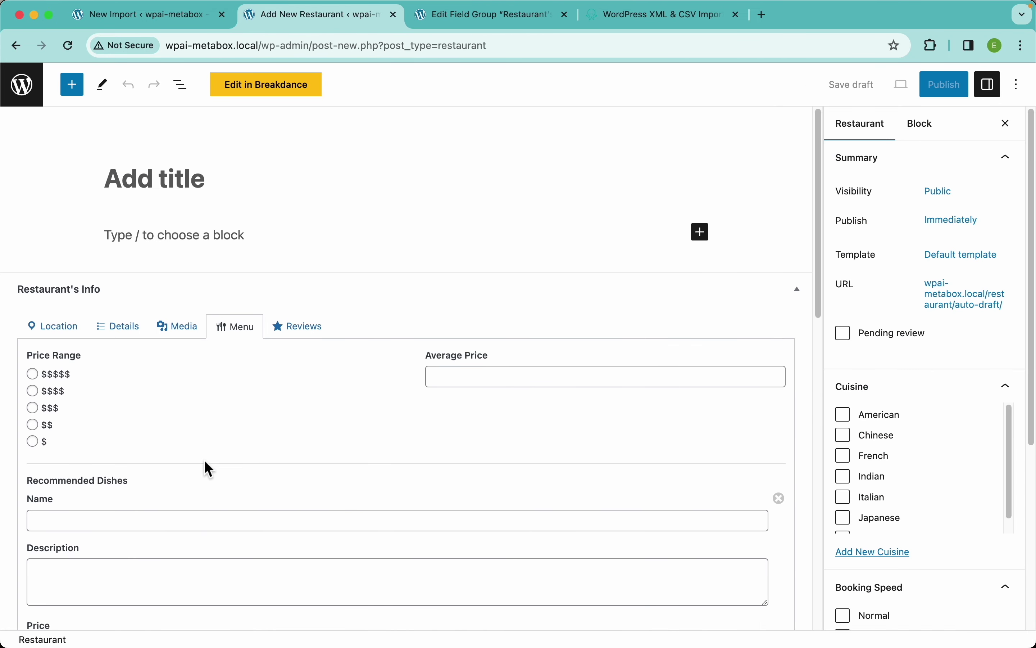
click(305, 332)
scroll(195, 429, down, 2)
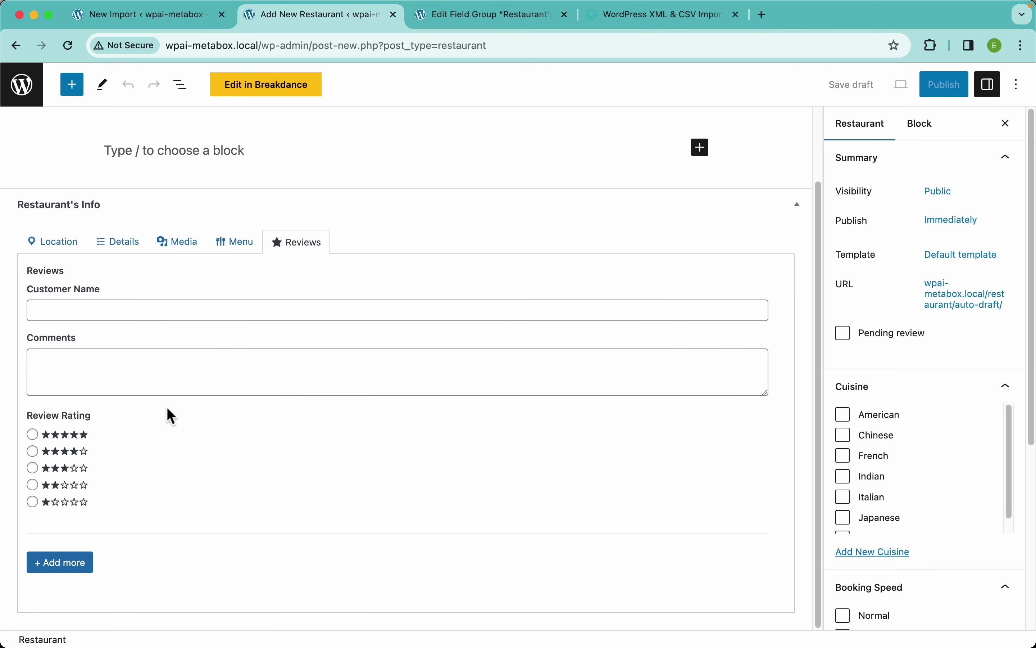
click(85, 567)
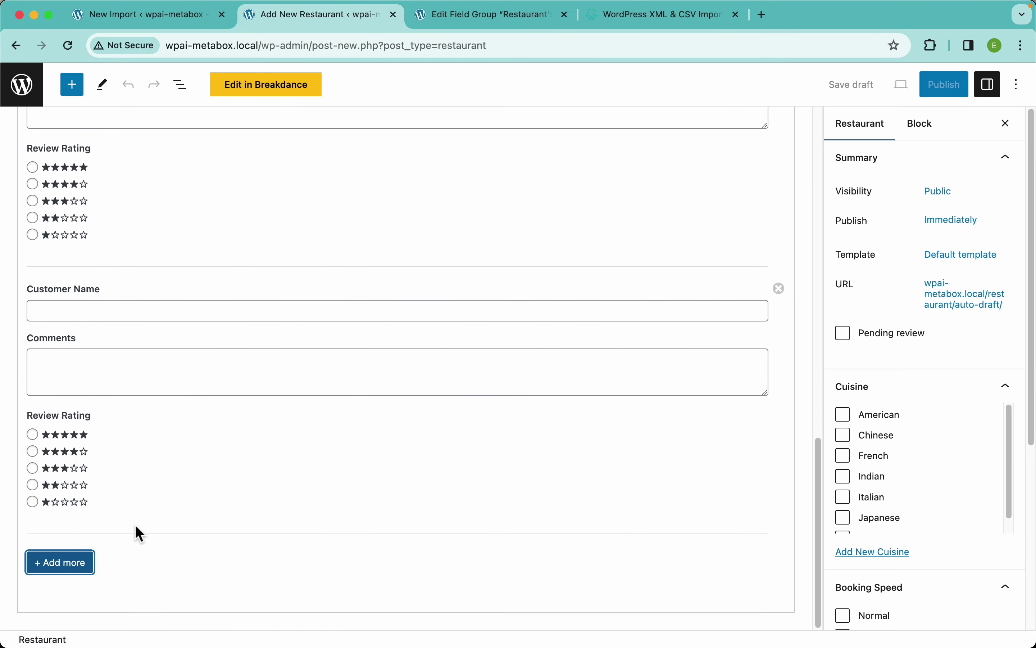
scroll(135, 526, up, 10)
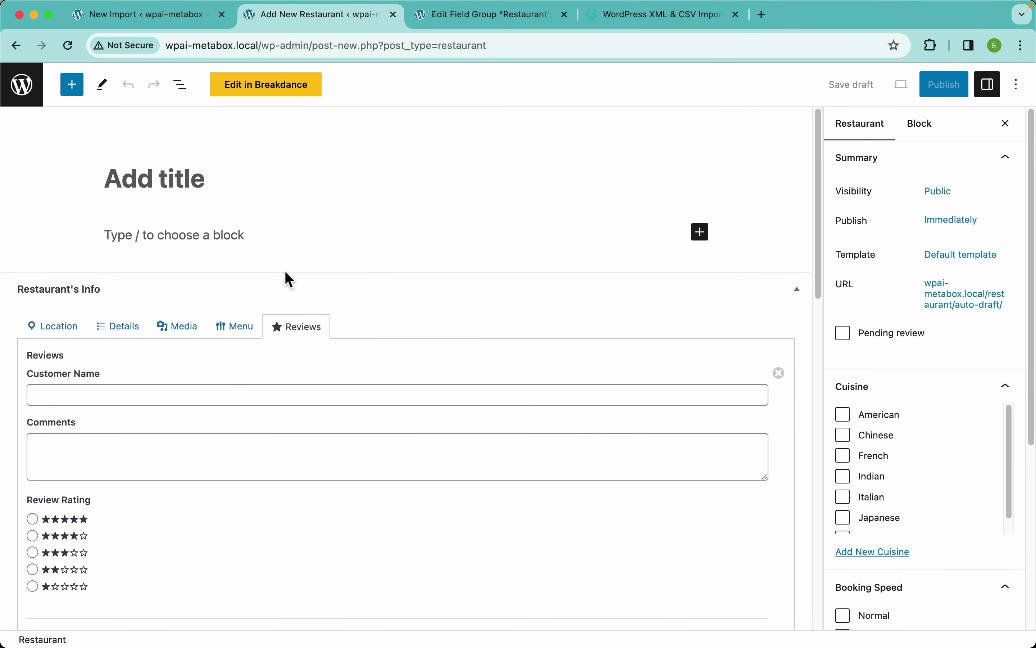
In the import template's Meta Box Add-On fields, map Map Address to {mapaddress[1]} and Street to {street[1]}
click(175, 17)
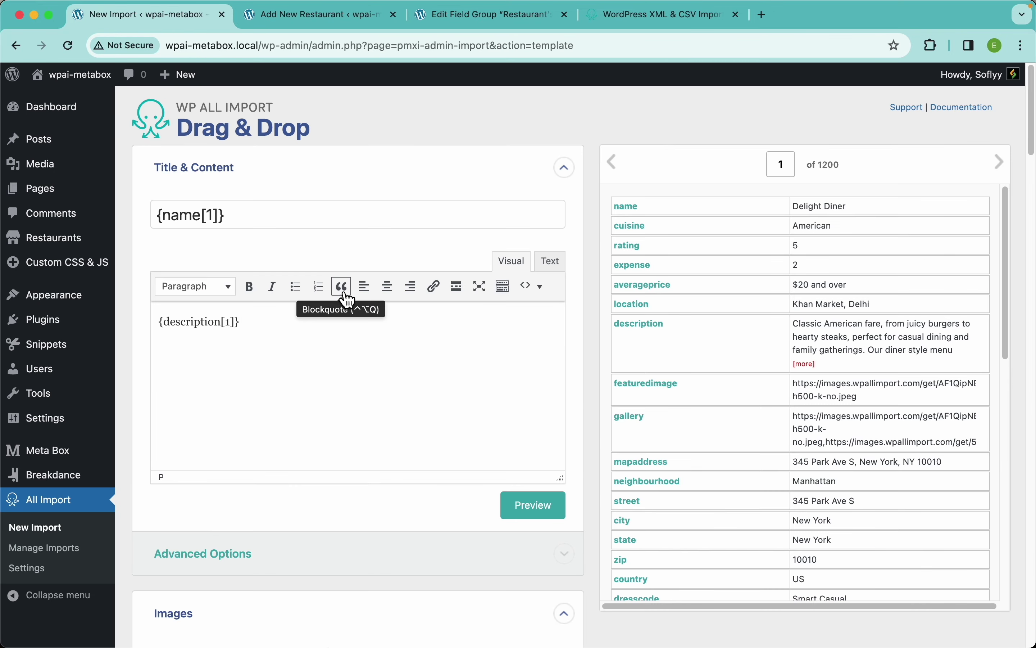
scroll(353, 452, down, 15)
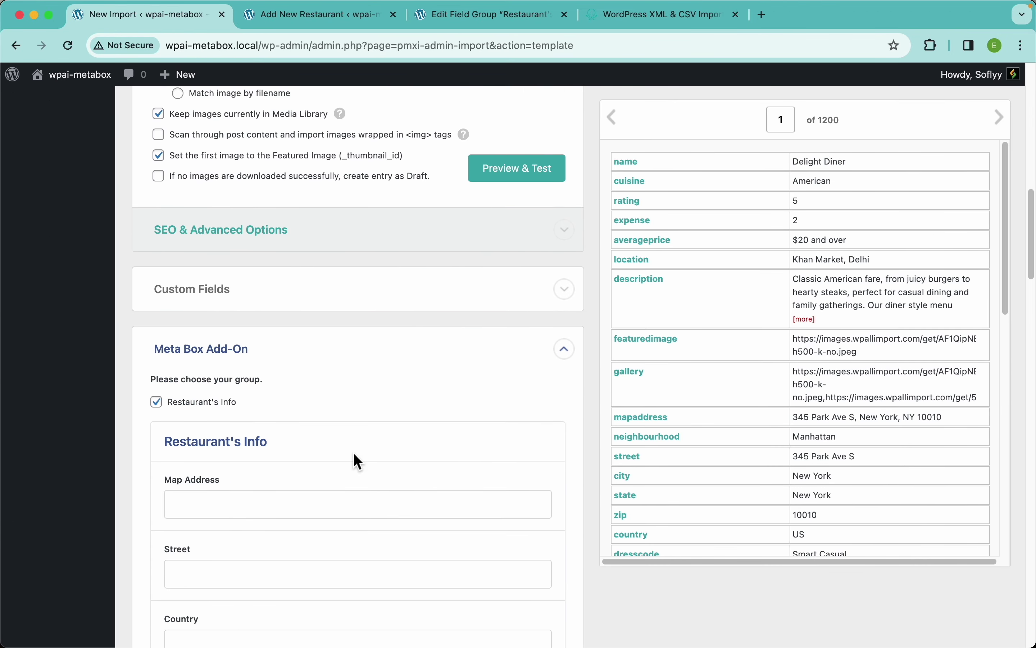
scroll(342, 427, down, 4)
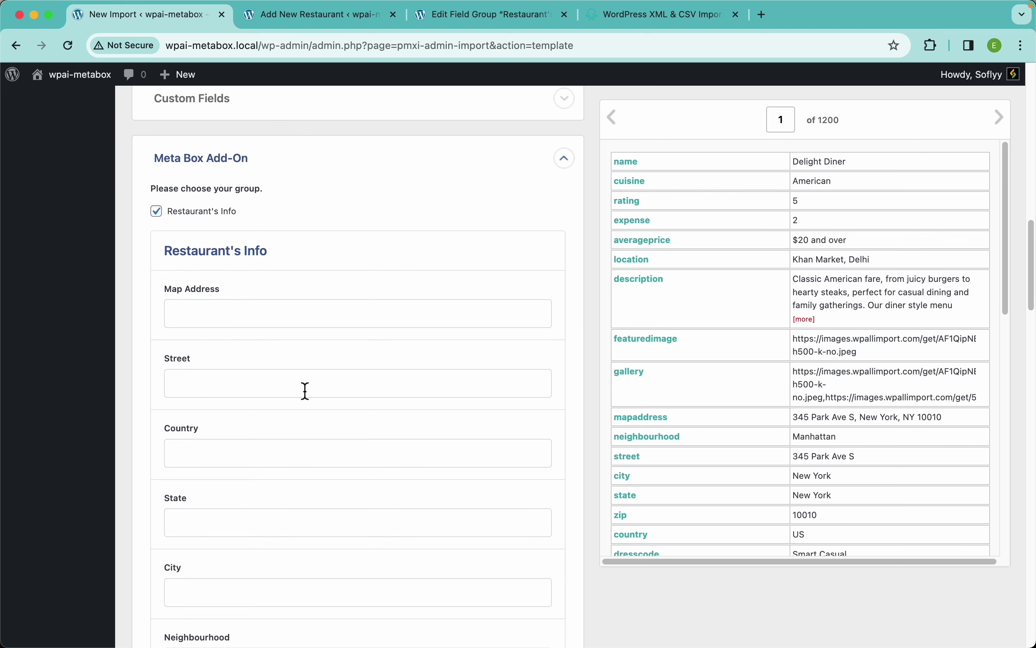
scroll(305, 391, down, 3)
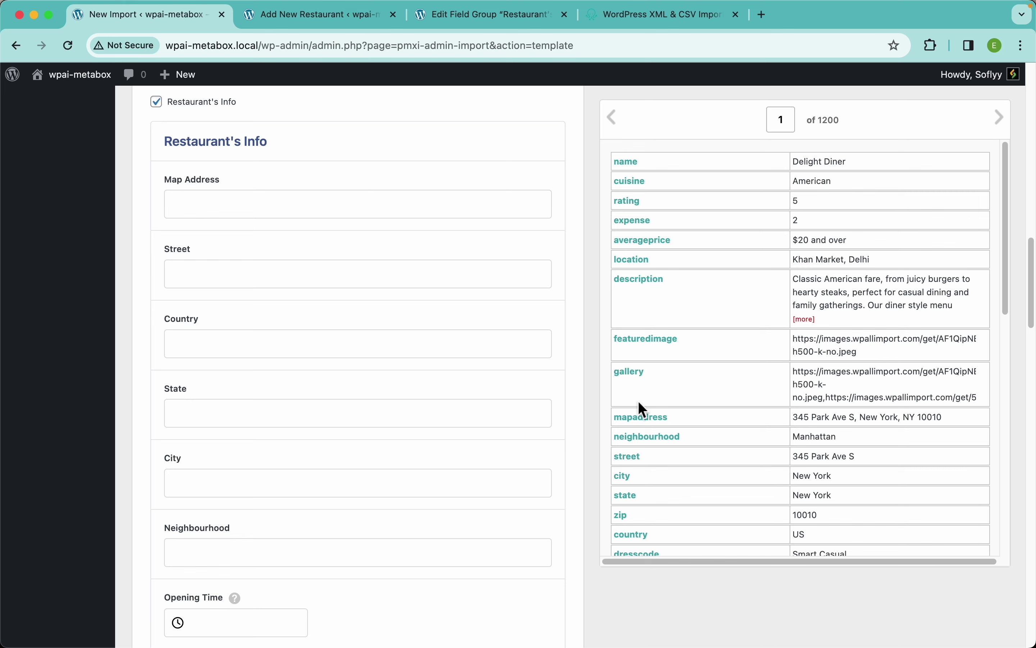
drag(643, 422, 340, 198)
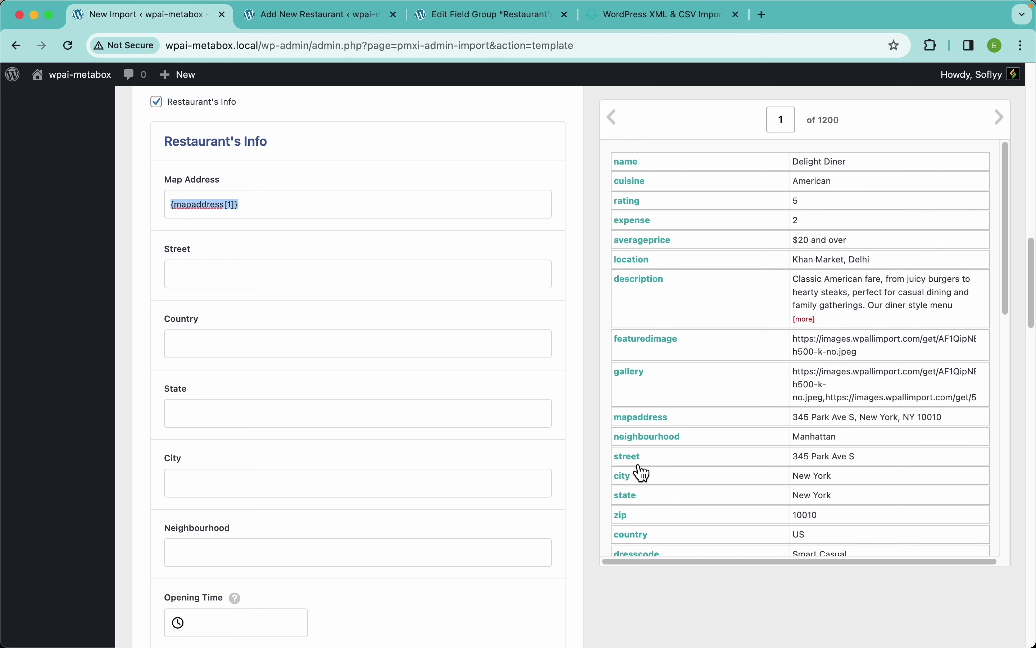
drag(641, 463, 361, 283)
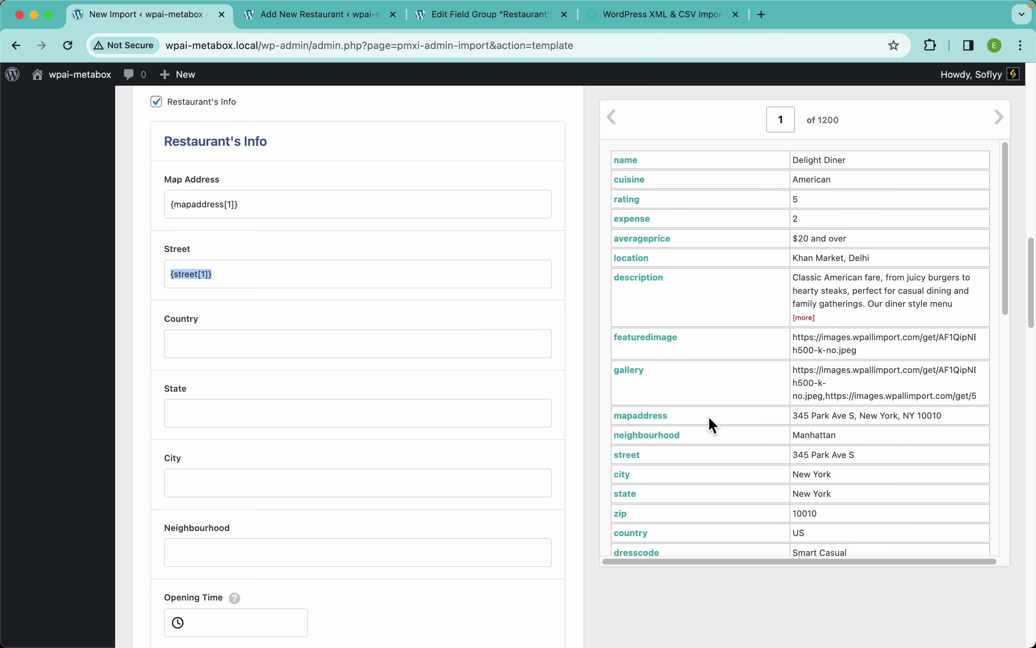
Map the Country, State, City and Neighbourhood fields to the matching country, state, city and neighbourhood elements of the record
scroll(710, 417, down, 3)
drag(633, 460, 356, 342)
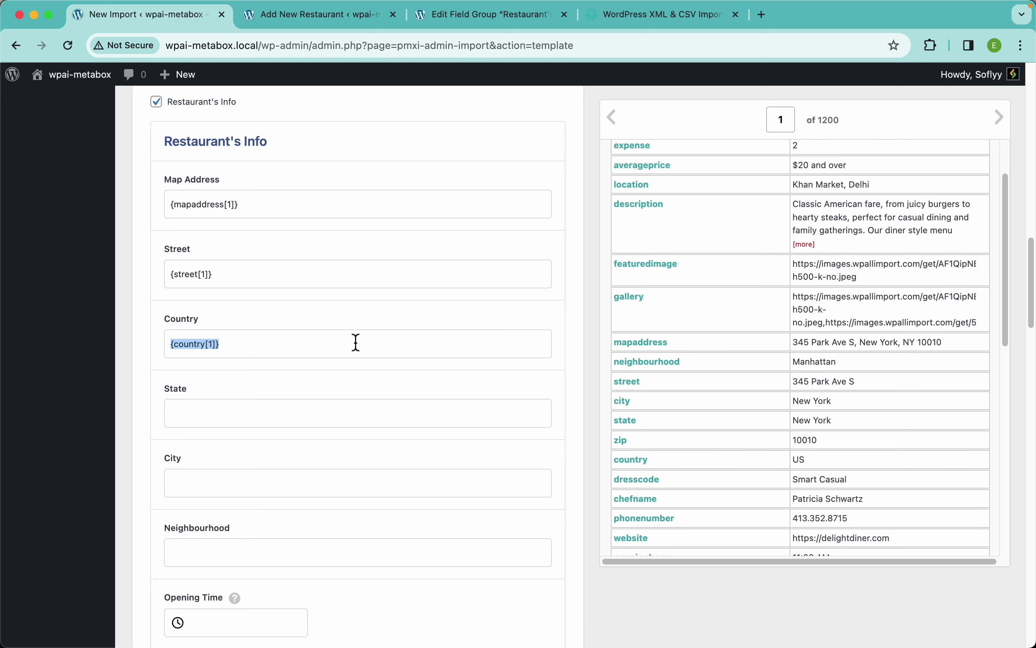
drag(628, 428, 424, 415)
drag(633, 412, 399, 482)
drag(660, 373, 344, 554)
Try a fixed Opening Time of 11:23 am for all records, and clear the value
scroll(376, 460, down, 5)
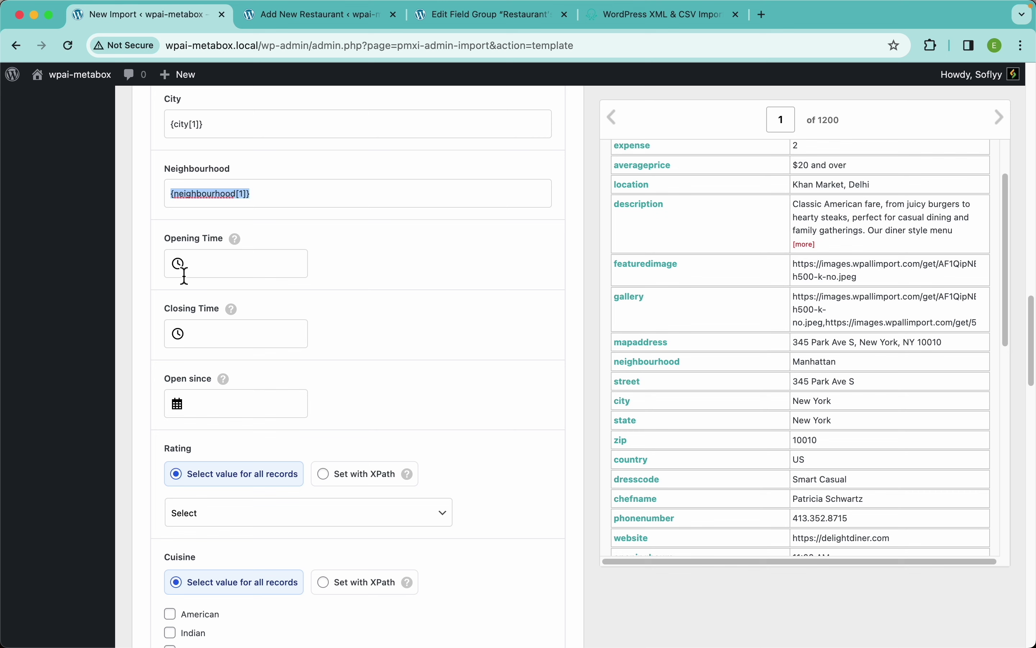
click(286, 264)
drag(254, 300, 279, 324)
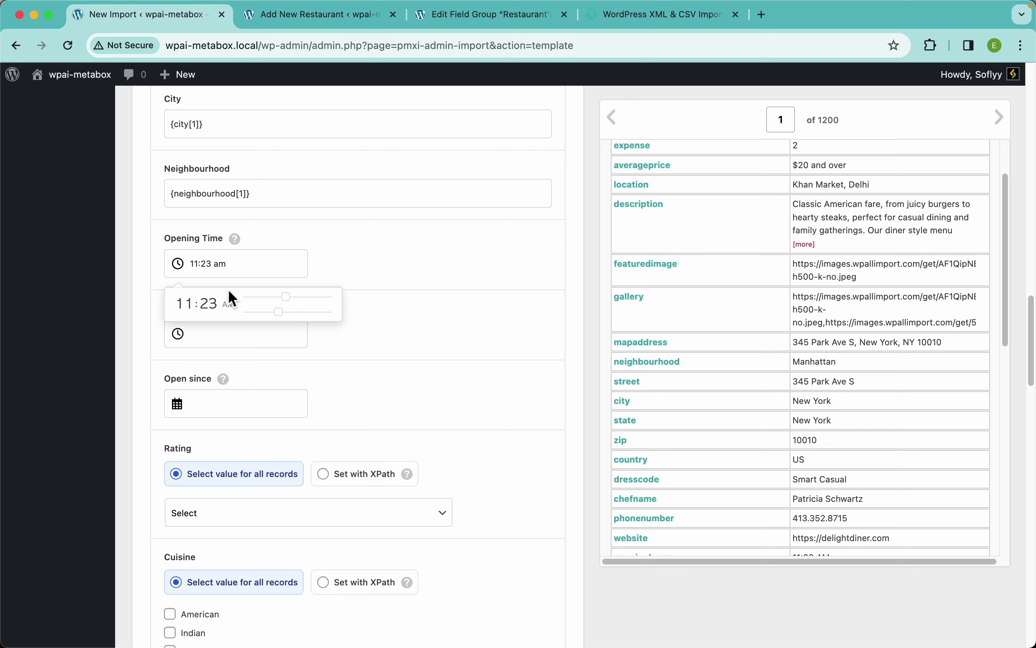
click(362, 266)
click(227, 264)
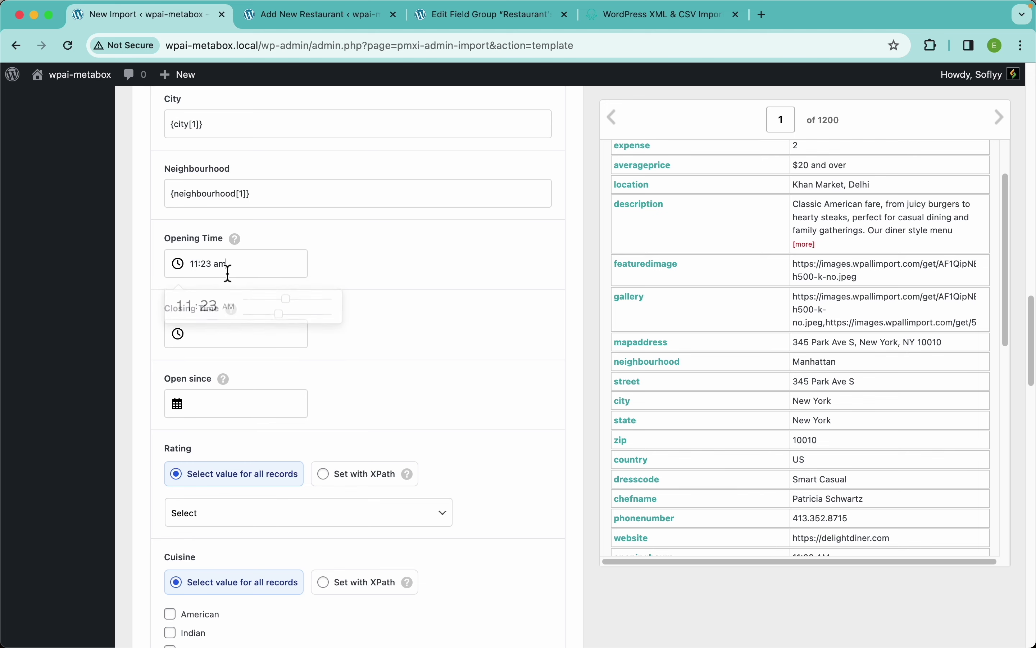
drag(227, 265, 147, 266)
key(BackSpace)
Map Opening Time to {openinghours[1]} and Closing Time to {closinghours[1]}, checking the hint on accepted time formats
scroll(660, 435, down, 5)
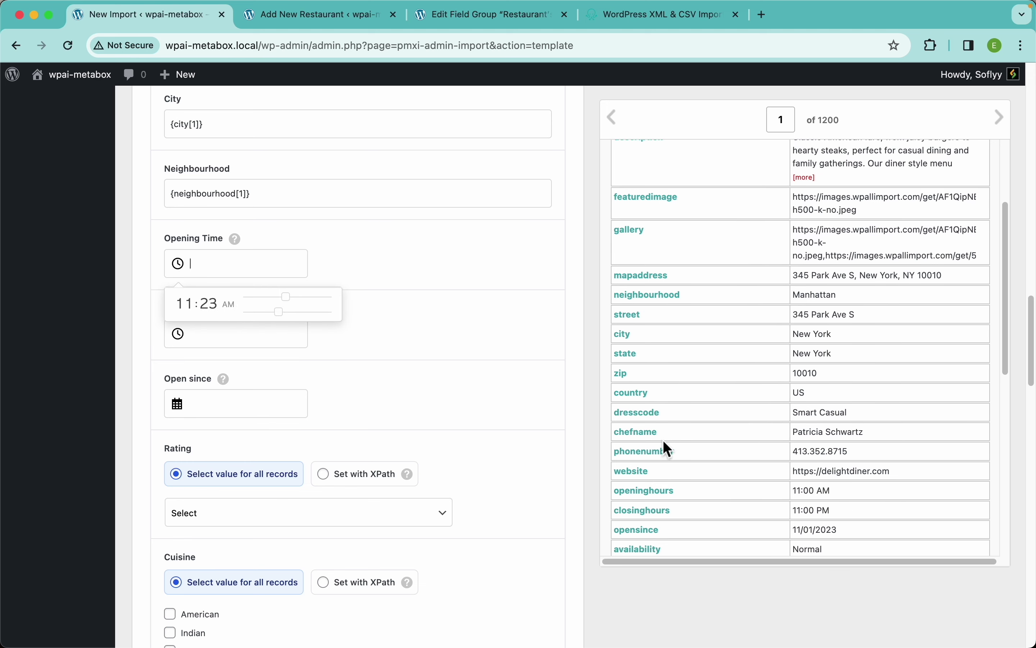
drag(647, 422, 270, 268)
mouse_move(241, 243)
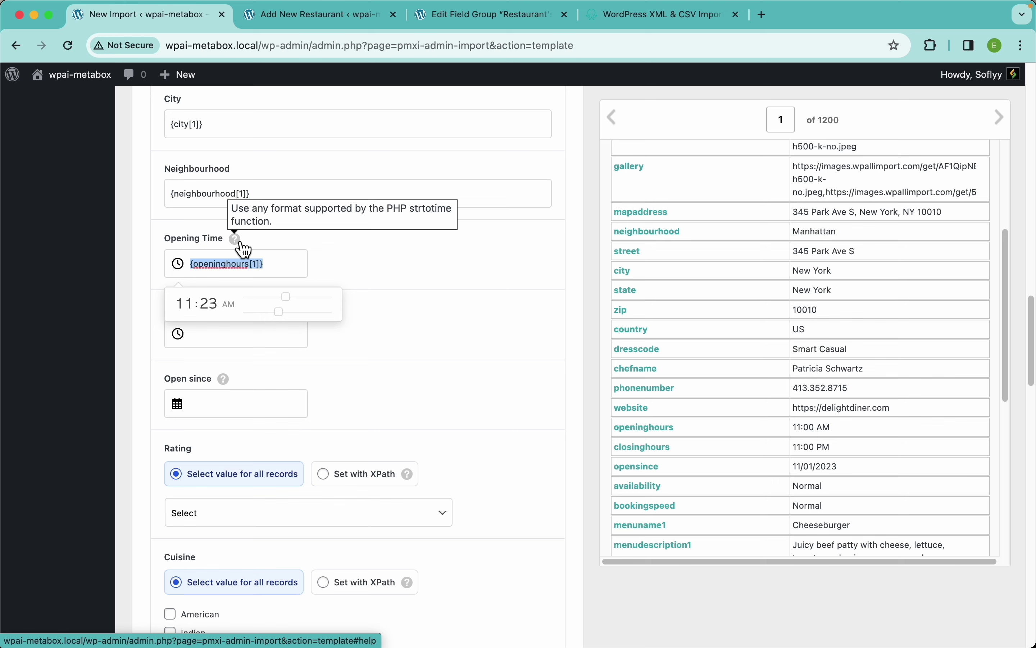
click(352, 269)
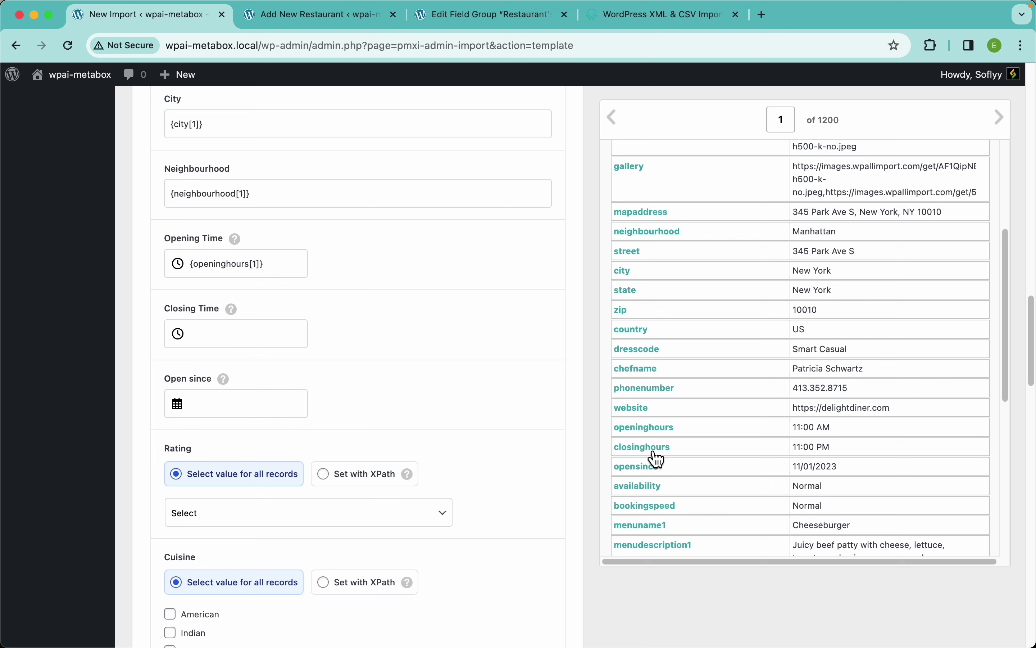
drag(658, 460, 260, 336)
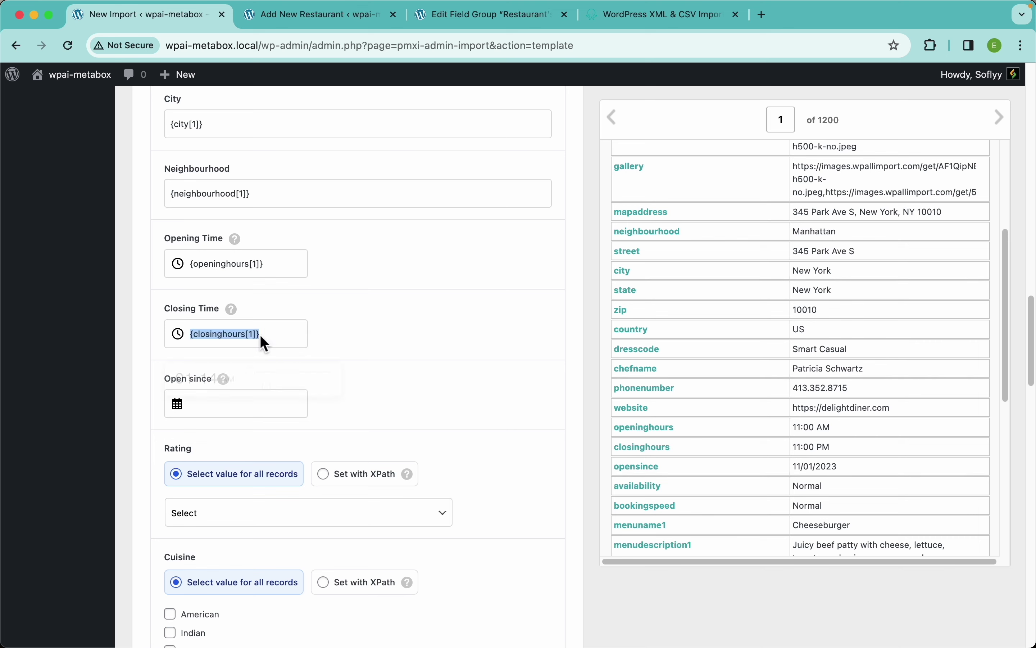
click(431, 331)
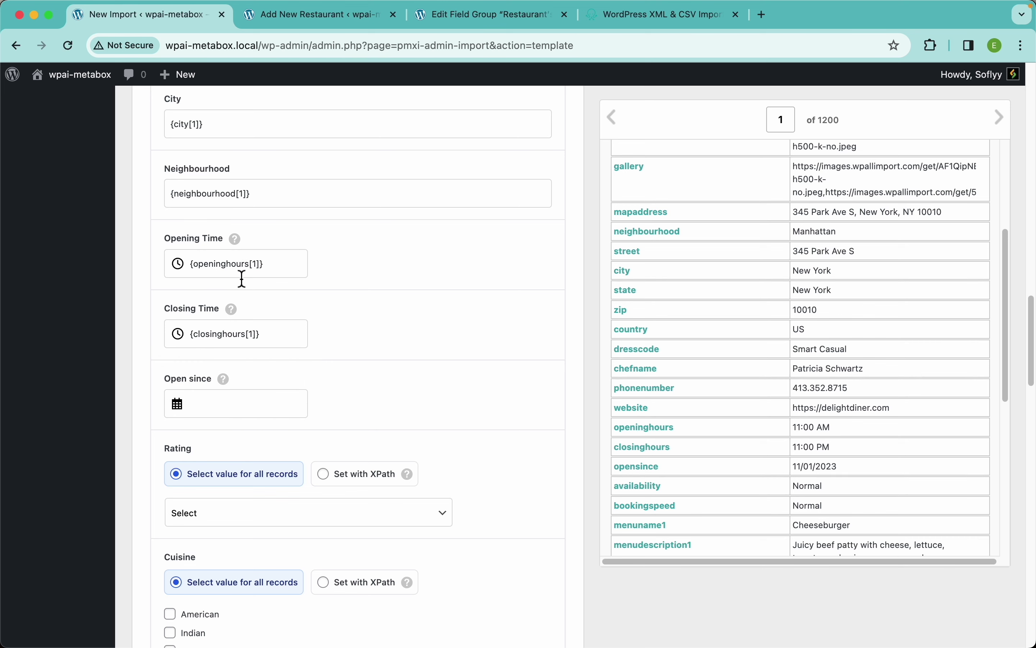
Check the date picker and format hint of Open since, and map the field to {opensince[1]}
scroll(331, 305, down, 5)
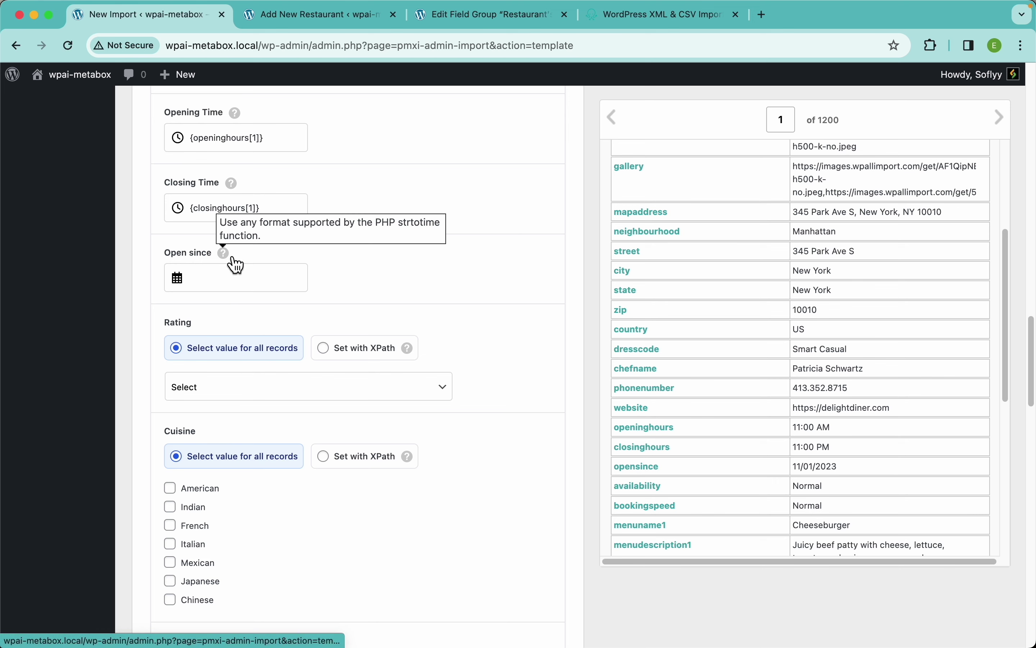
click(228, 281)
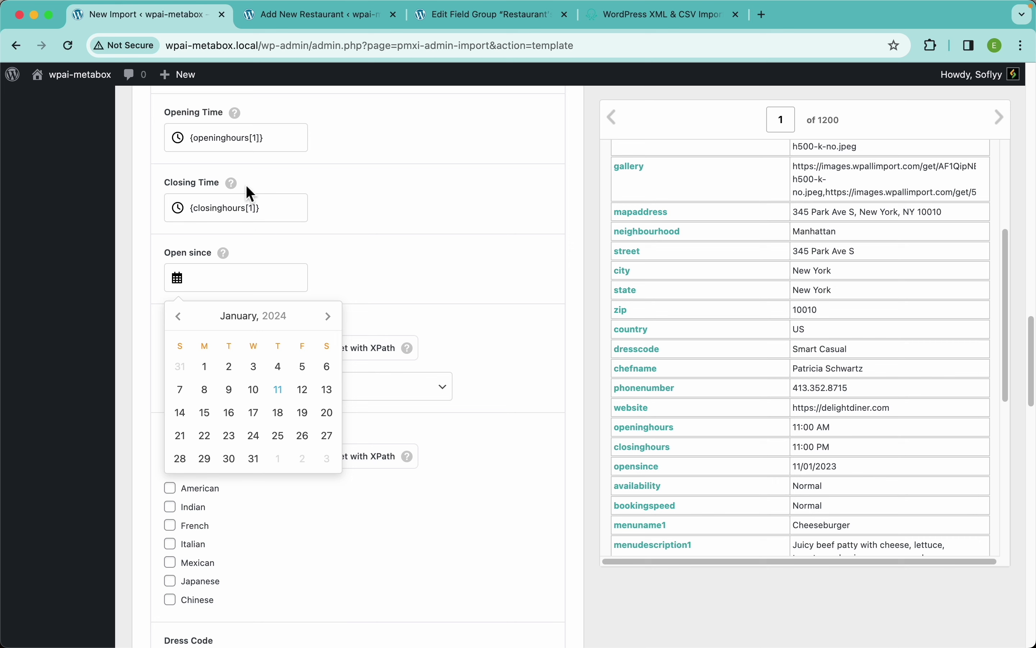
mouse_move(232, 258)
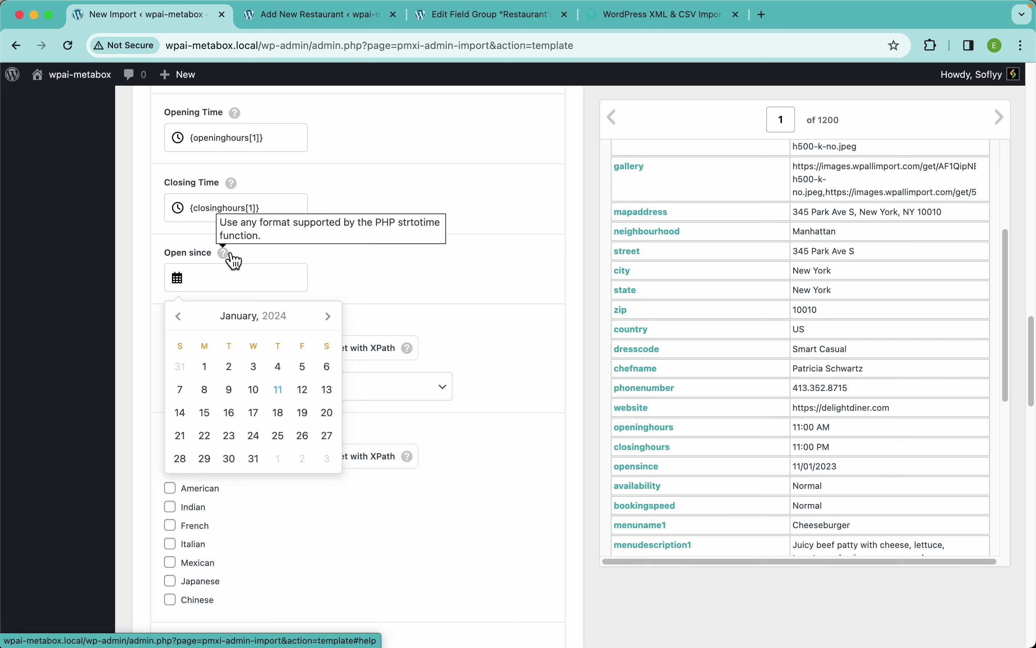
drag(637, 468, 255, 282)
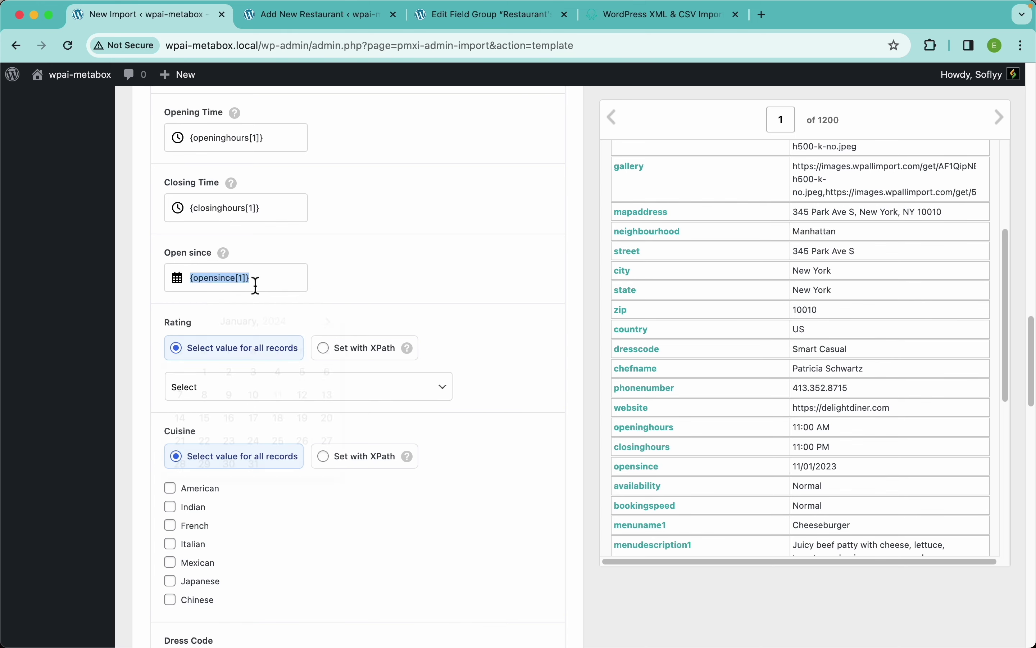
click(366, 263)
Switch the Rating field from a fixed value to Set with XPath and map it to {rating[1]}
scroll(388, 330, down, 4)
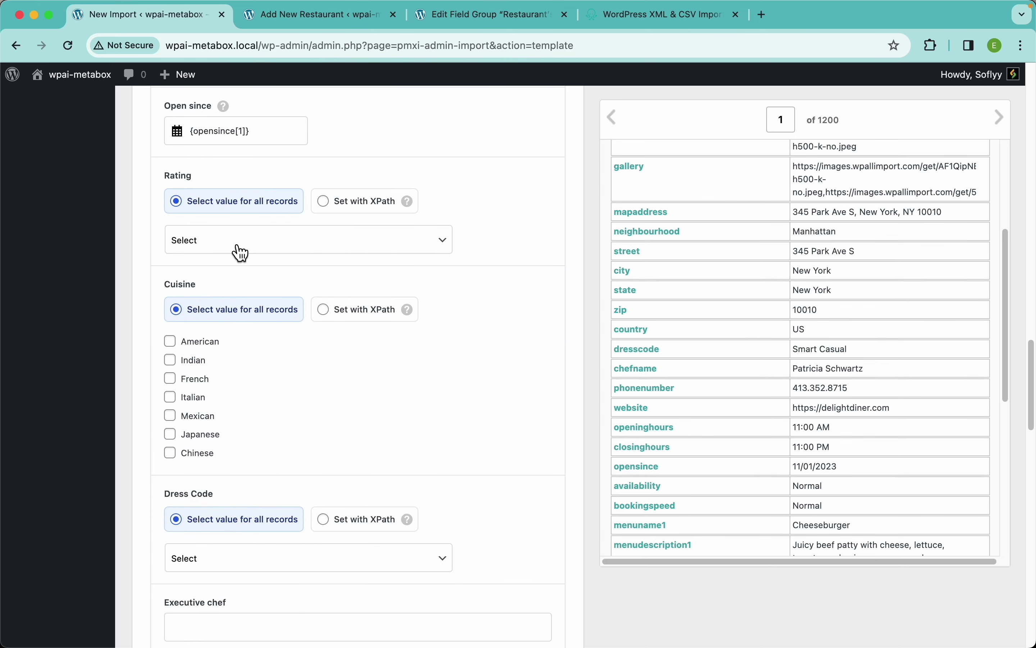
click(238, 248)
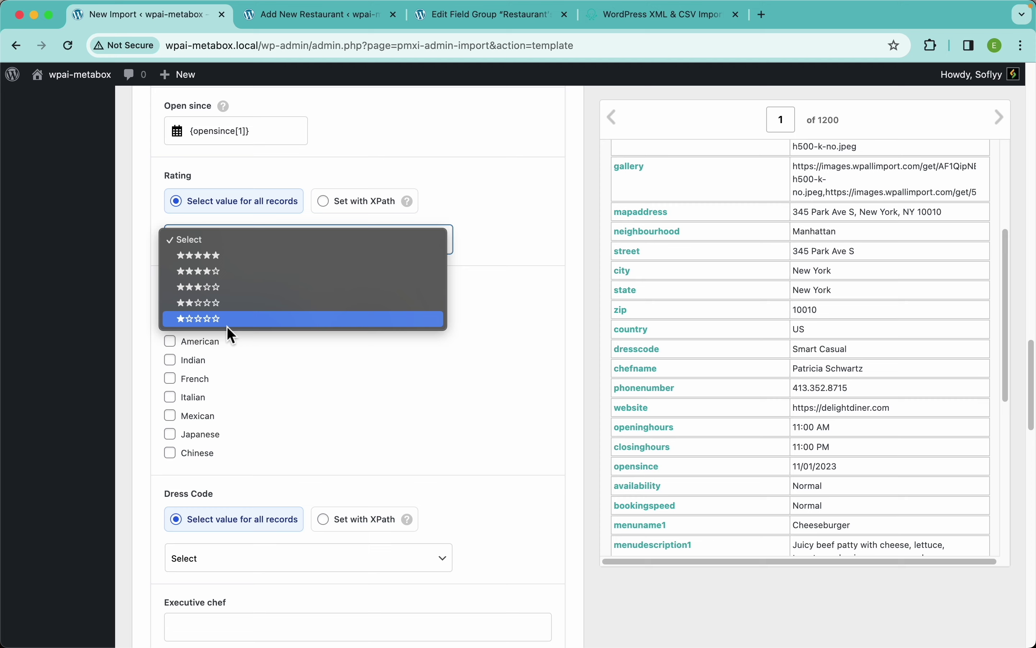
click(353, 204)
click(353, 204)
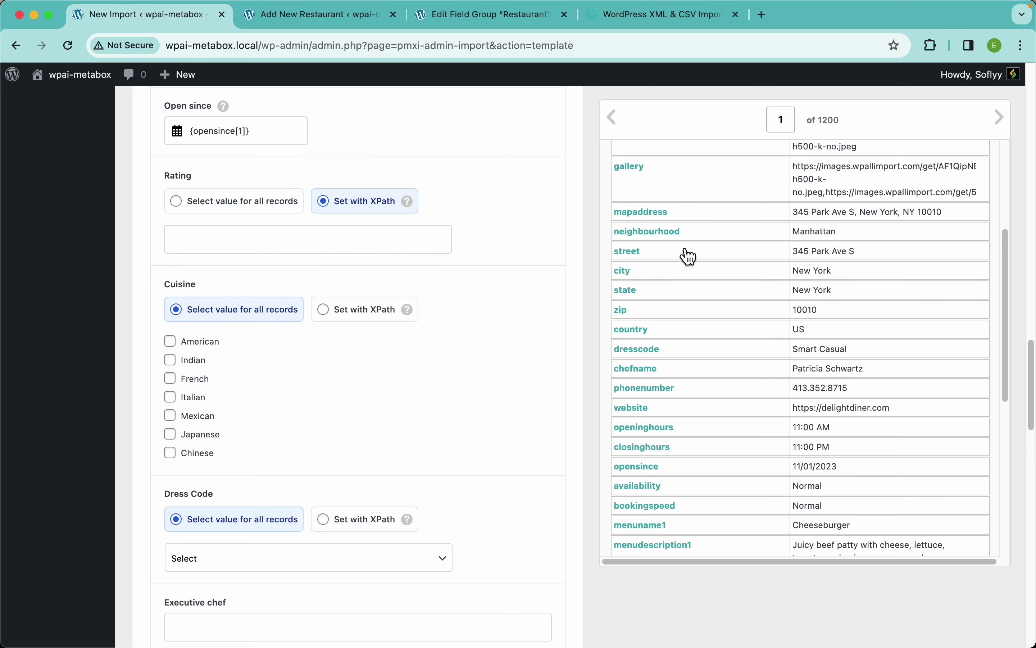
scroll(690, 256, up, 10)
scroll(464, 428, down, 12)
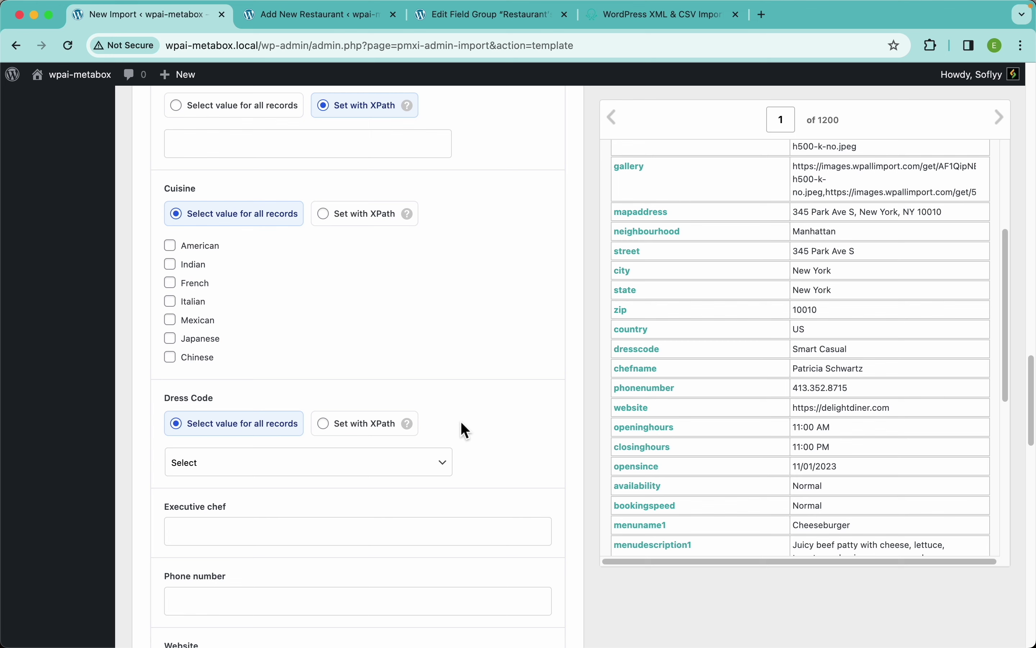
scroll(697, 362, up, 5)
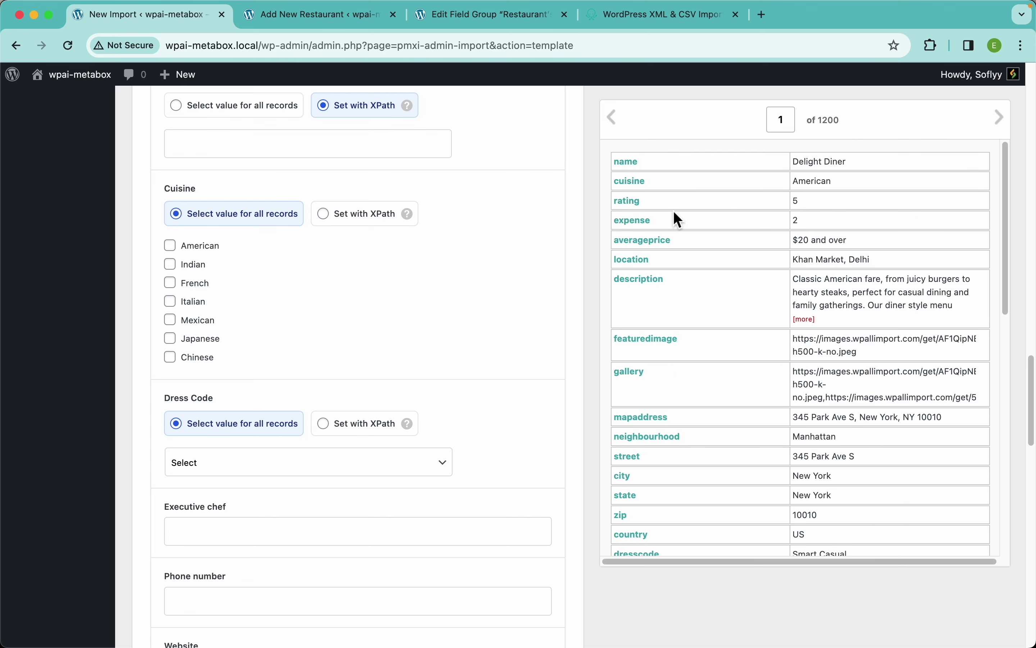
drag(638, 213, 379, 138)
scroll(295, 247, up, 3)
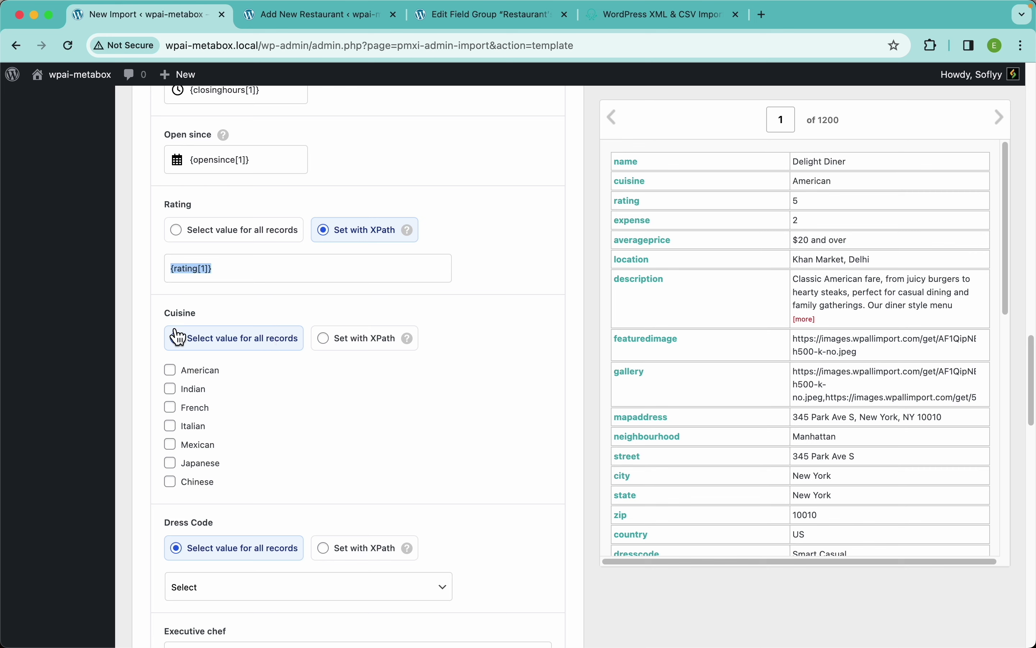
Try French, Mexican and Chinese as fixed Cuisine values for all records
click(195, 408)
click(196, 444)
click(201, 484)
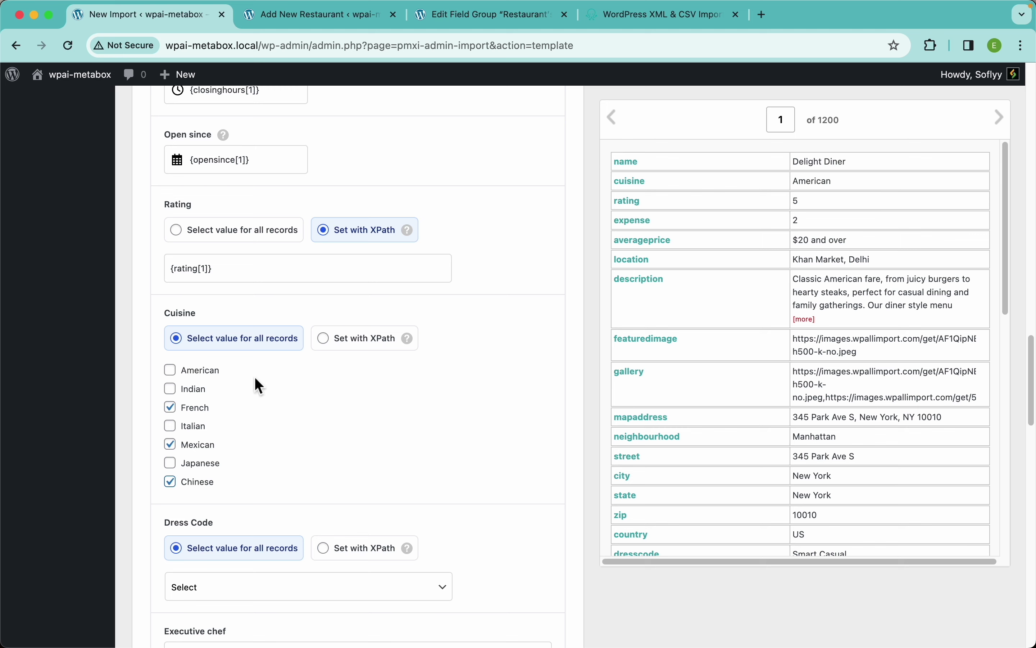
Switch the Cuisine field to Set with XPath and map it to {cuisine[1]}
click(364, 347)
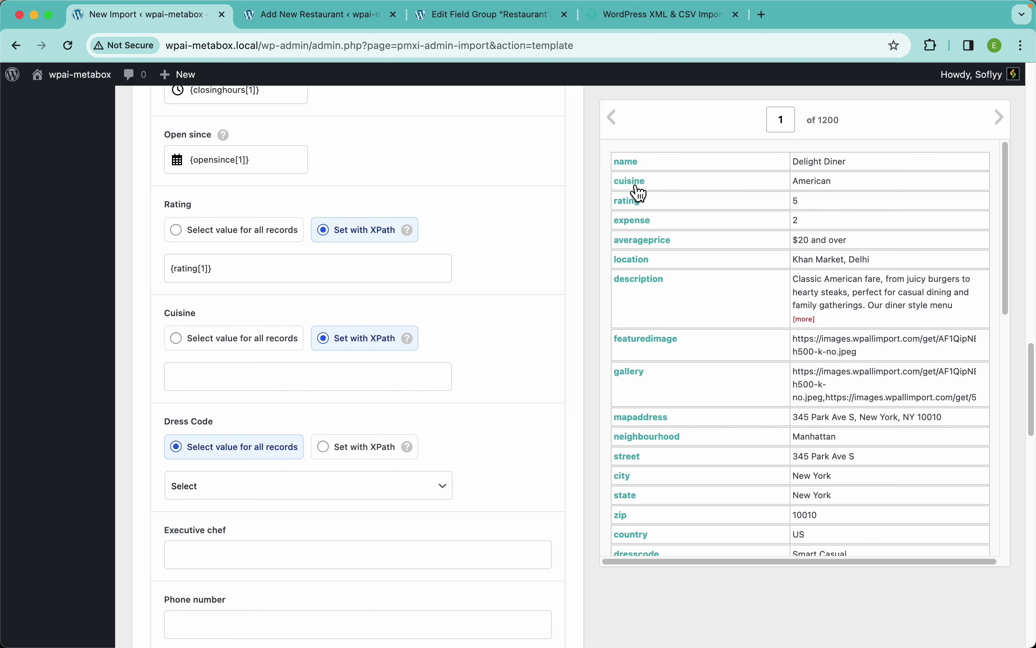
drag(640, 194, 317, 385)
scroll(373, 383, down, 1)
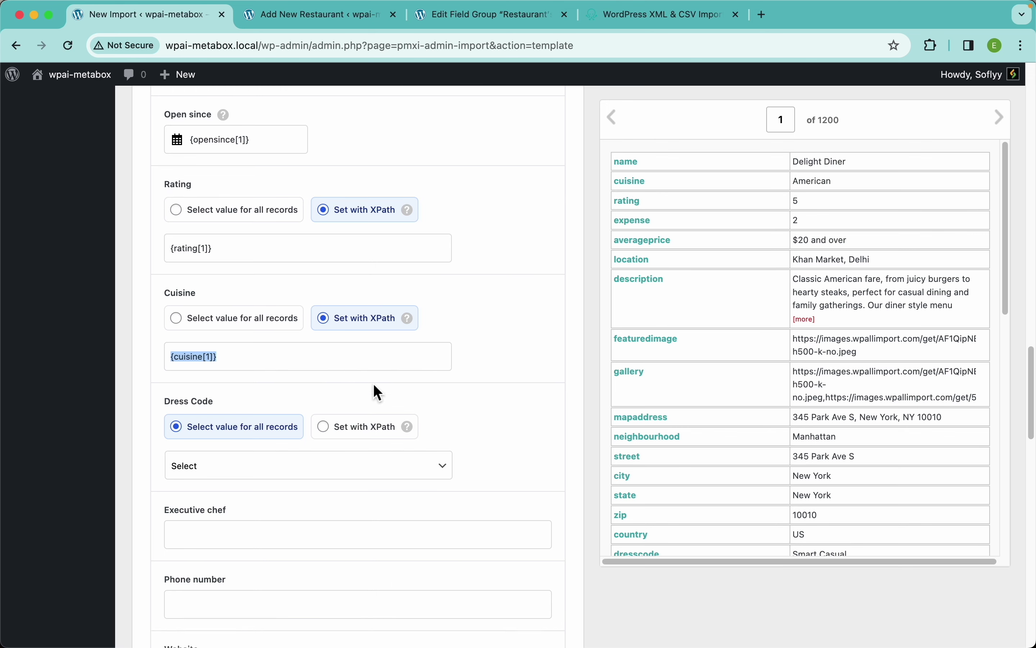
Switch the Dress Code field to Set with XPath and map it to {dresscode[1]}
scroll(374, 385, down, 5)
click(328, 317)
click(456, 255)
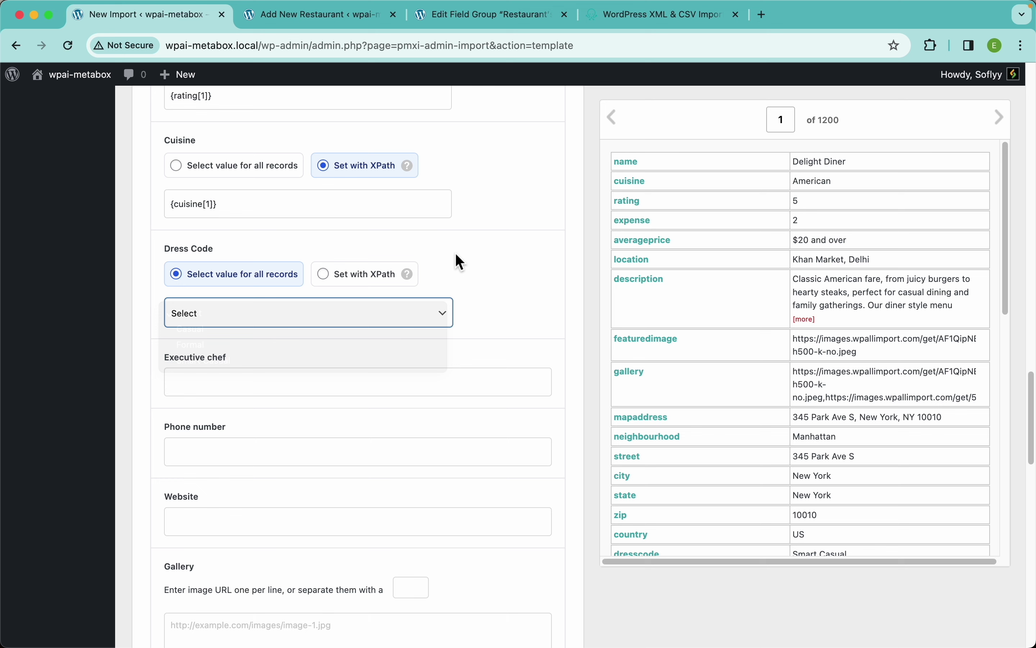
click(376, 279)
scroll(715, 420, down, 1)
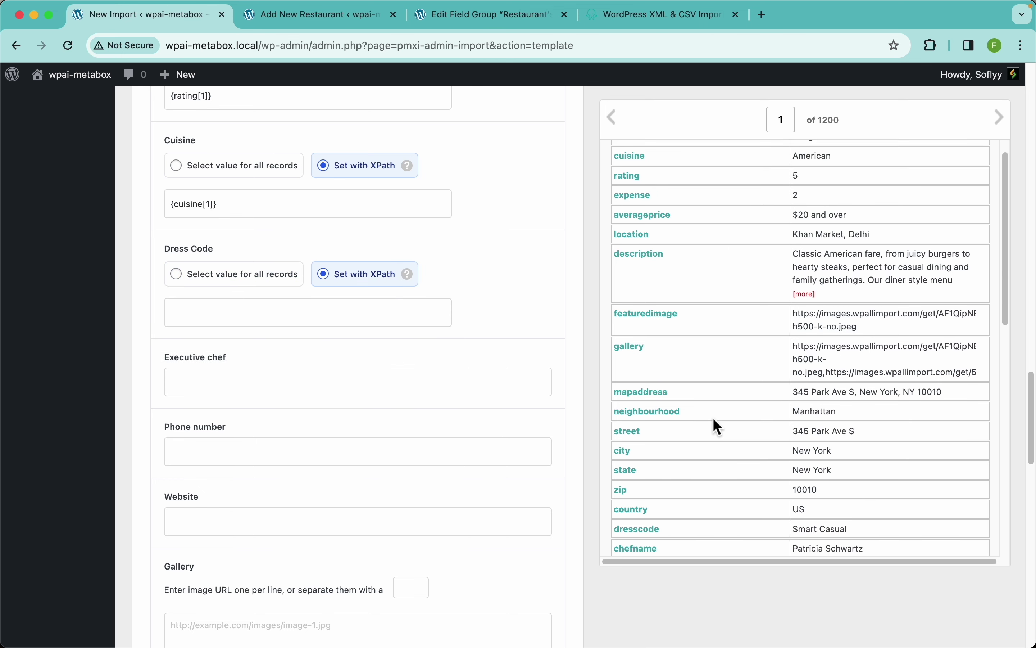
scroll(714, 418, down, 6)
drag(644, 343, 419, 317)
Map Executive chef to {chefname[1]}, Phone number to {phonenumber[1]} and Website to {website[1]}
drag(633, 359, 413, 385)
drag(650, 381, 417, 447)
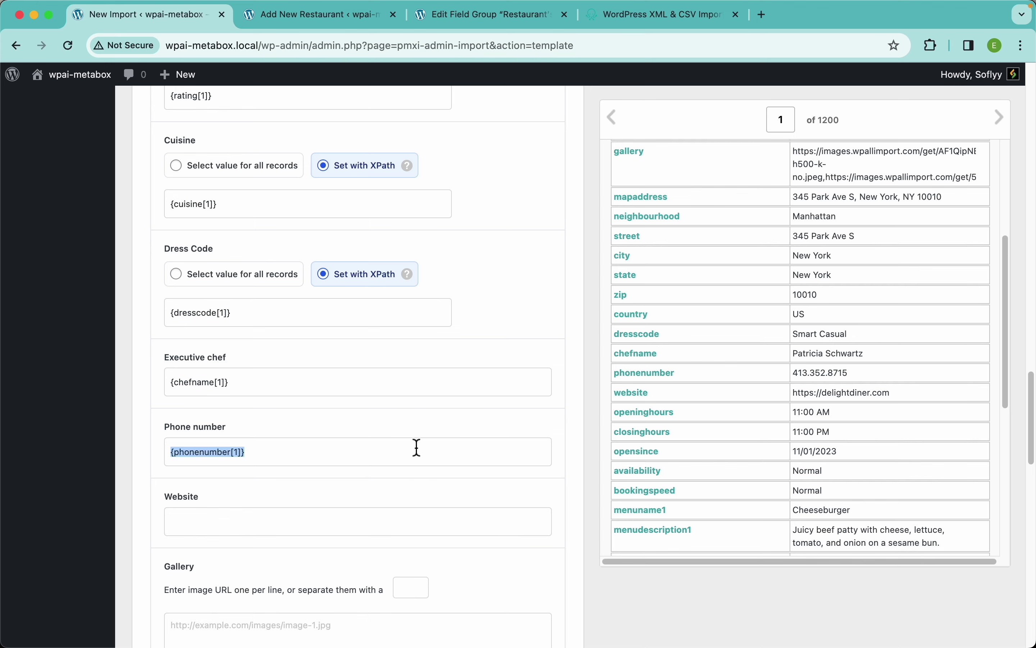
drag(634, 394, 411, 514)
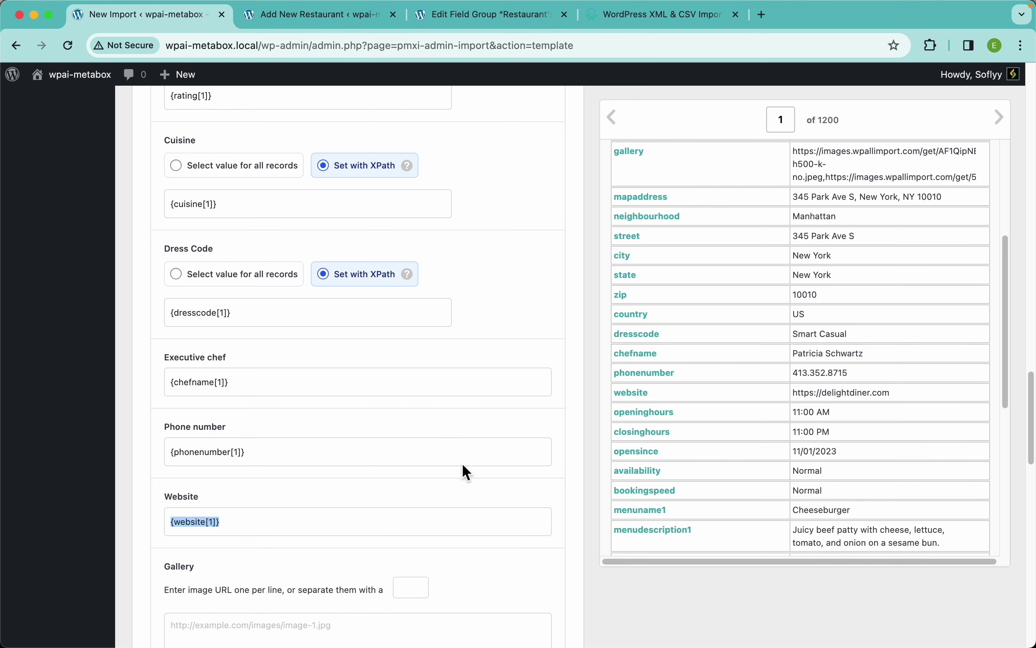
Examine the image URLs in the record's gallery element to find the character that separates them
scroll(462, 469, down, 7)
scroll(476, 471, down, 2)
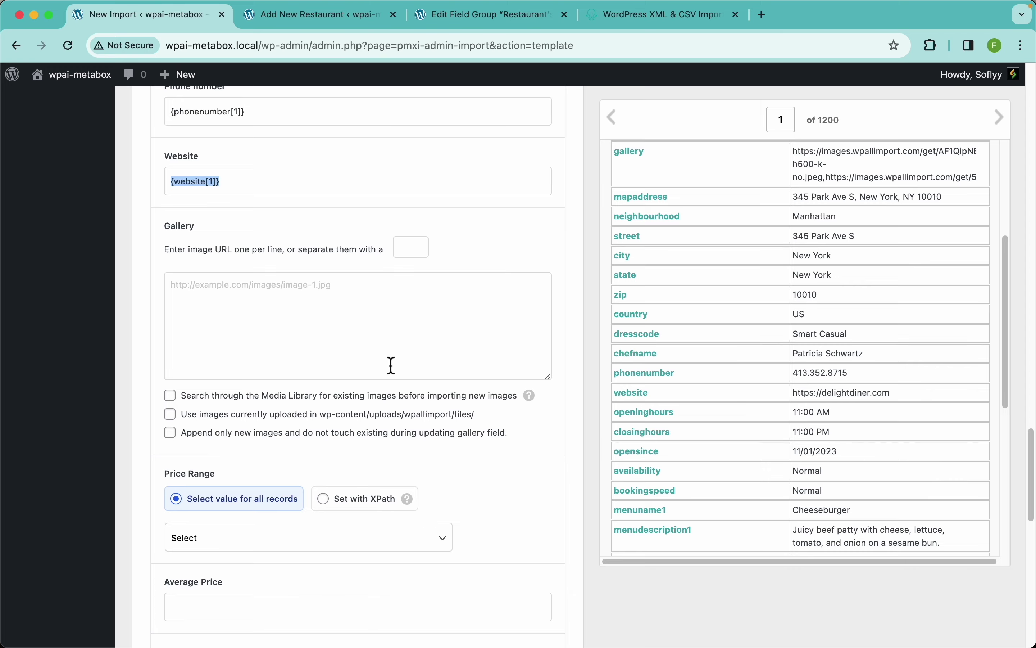
scroll(813, 344, up, 5)
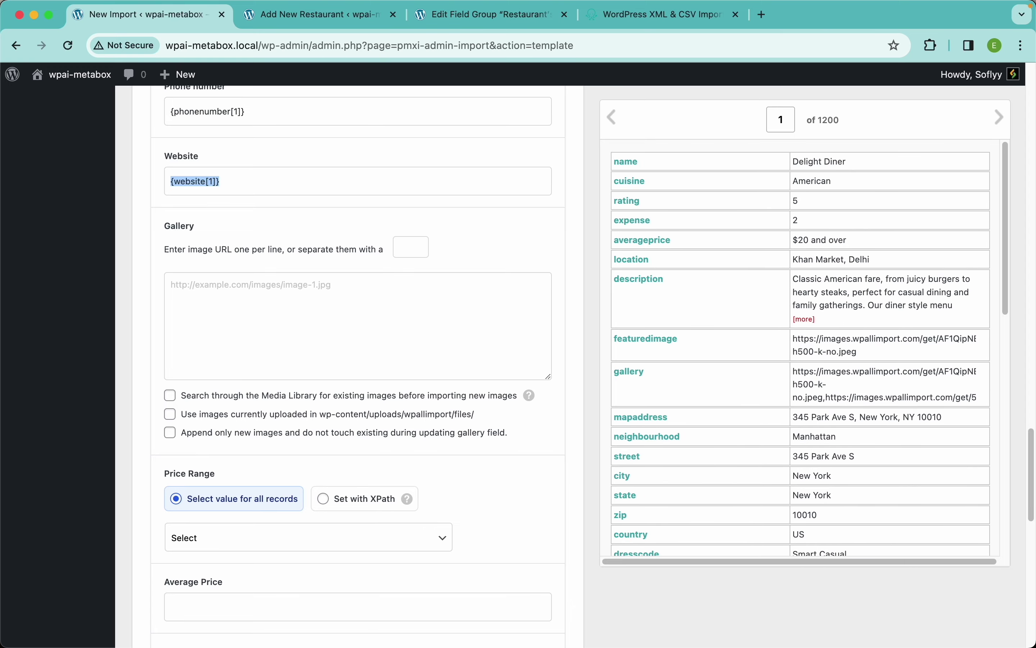
scroll(842, 371, up, 5)
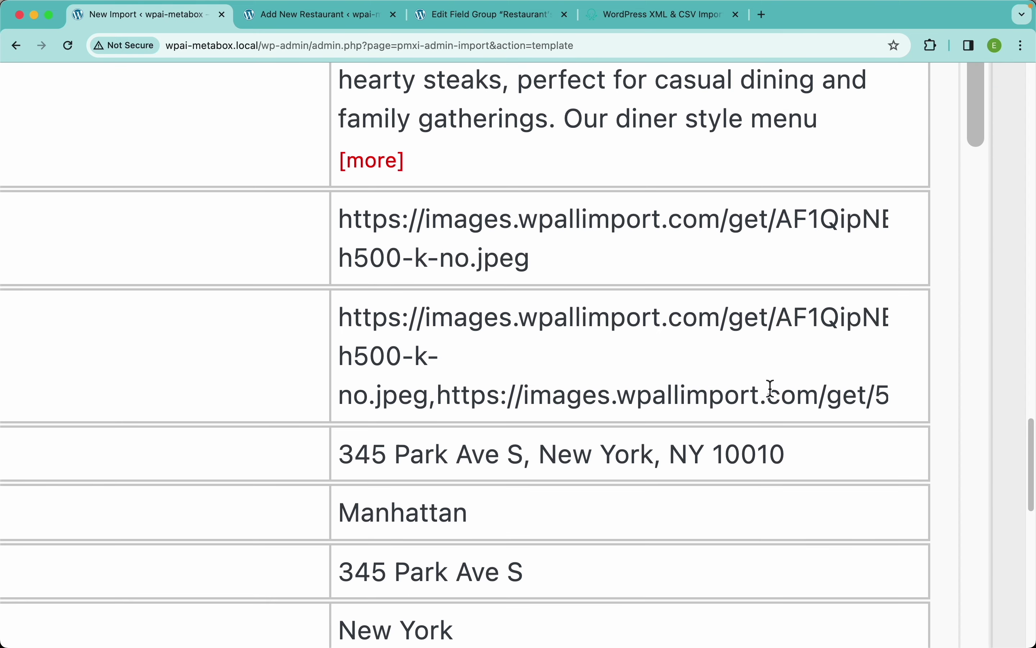
drag(433, 396, 338, 317)
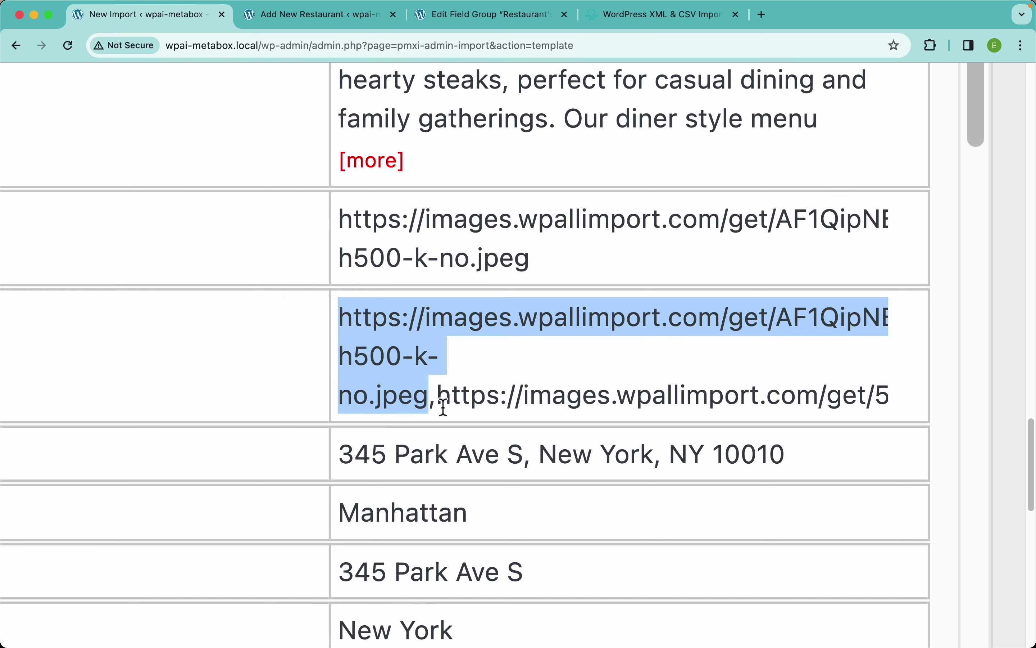
drag(444, 407, 694, 439)
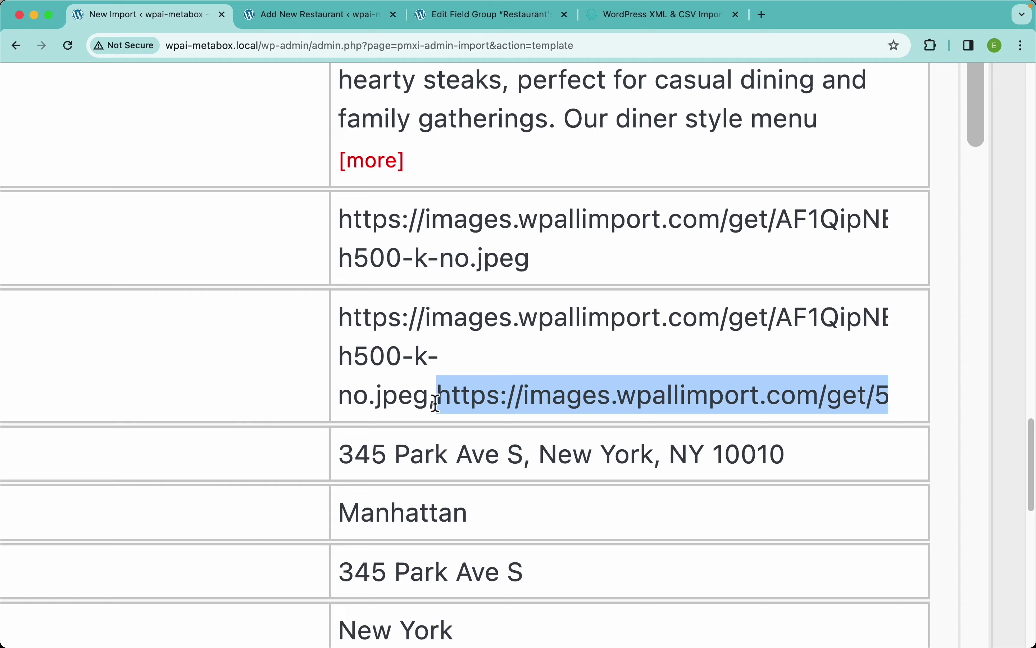
drag(436, 399, 424, 403)
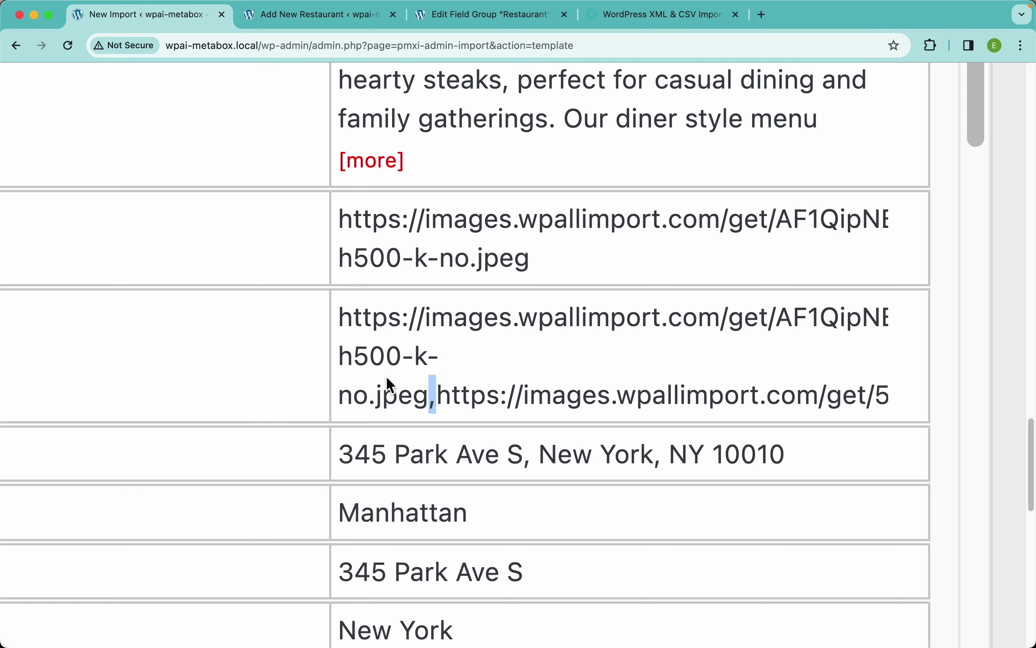
Map Gallery to {gallery[1]} with a comma separator, and enable searching the Media Library for existing images before importing new ones
scroll(386, 389, down, 5)
click(405, 232)
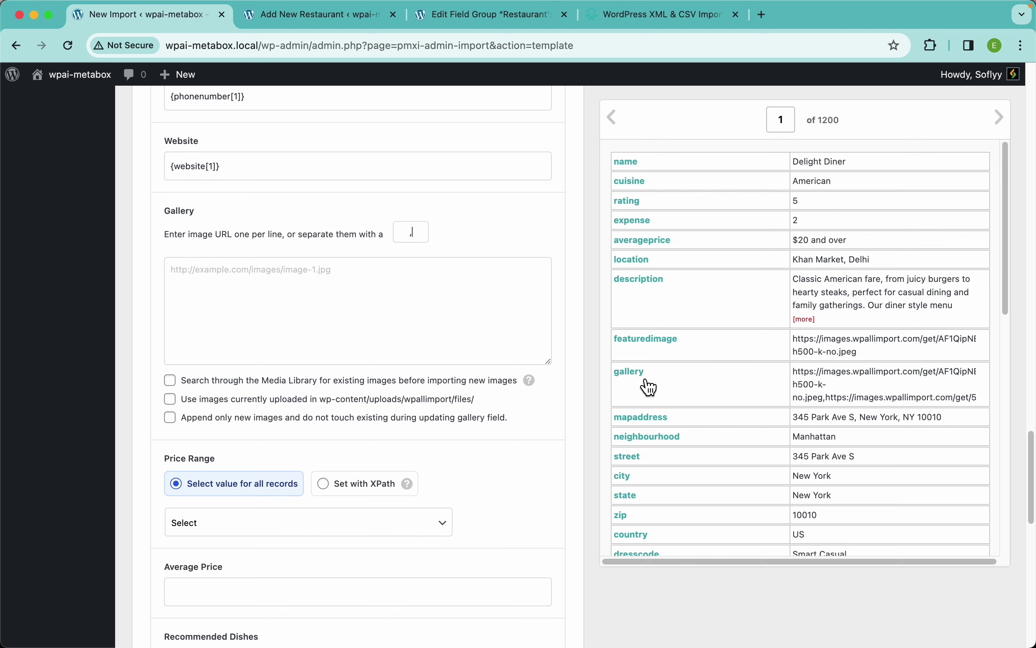
drag(649, 388, 398, 295)
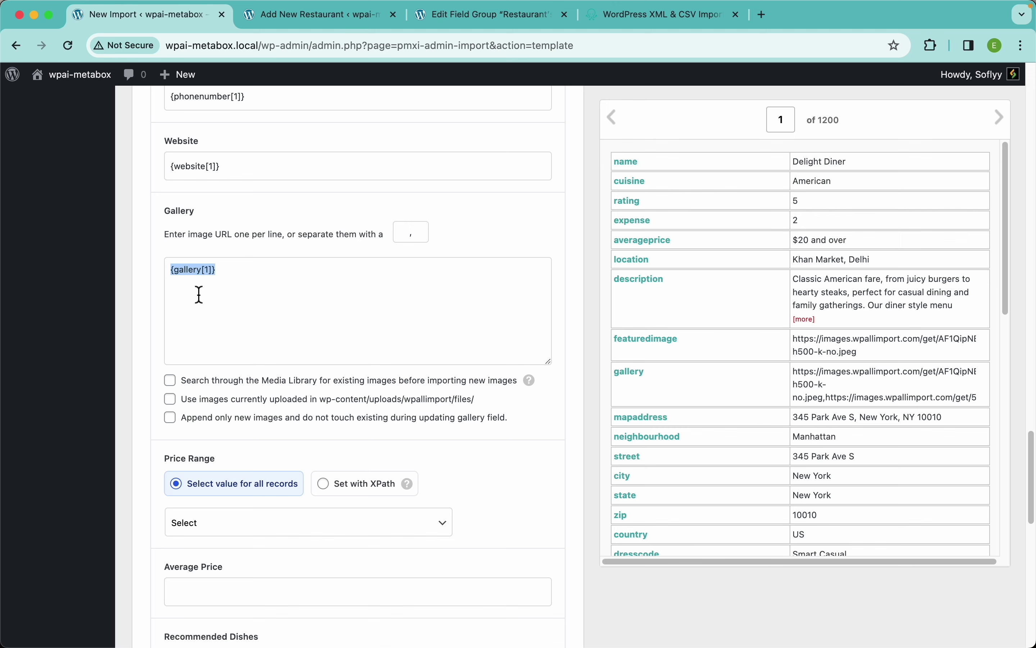
click(171, 381)
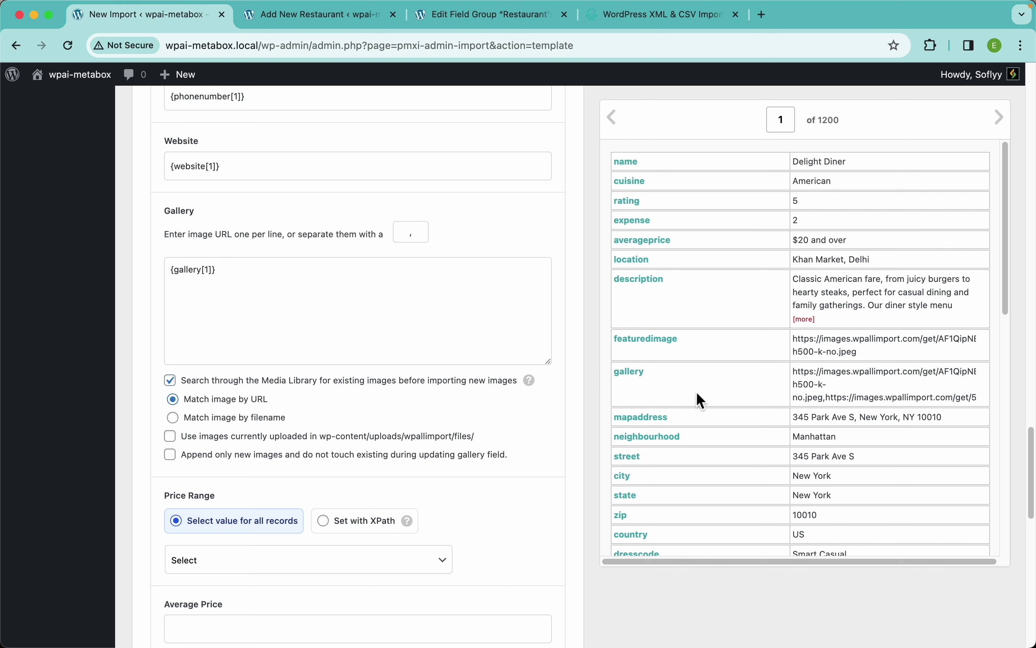
mouse_move(532, 388)
Set Price Range with XPath to {expense[1]} and map Average Price to {averageprice[1]}
scroll(309, 376, down, 5)
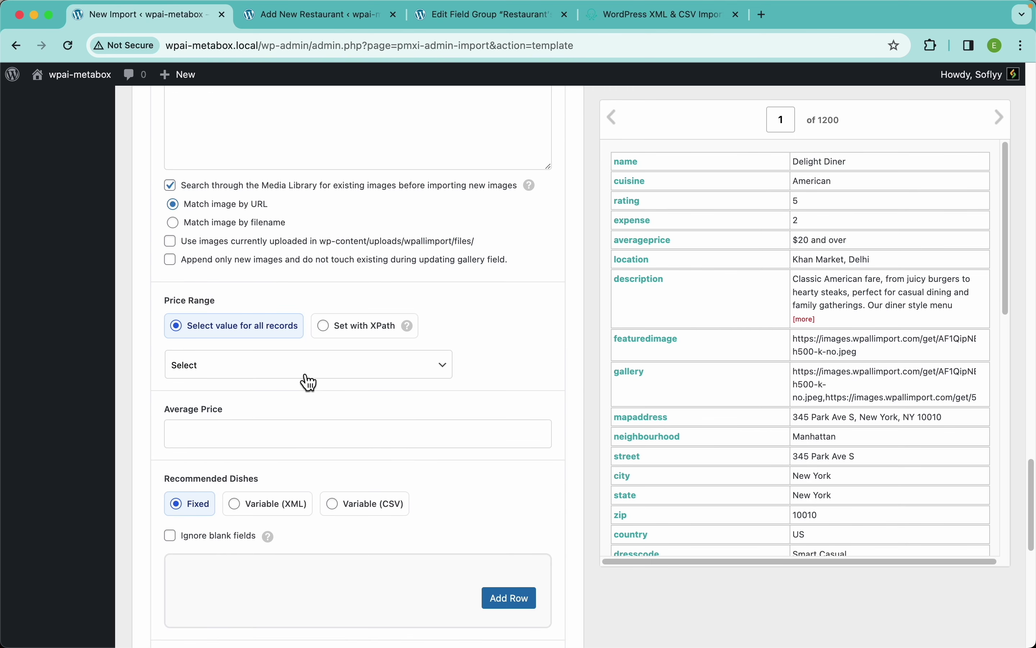
click(369, 338)
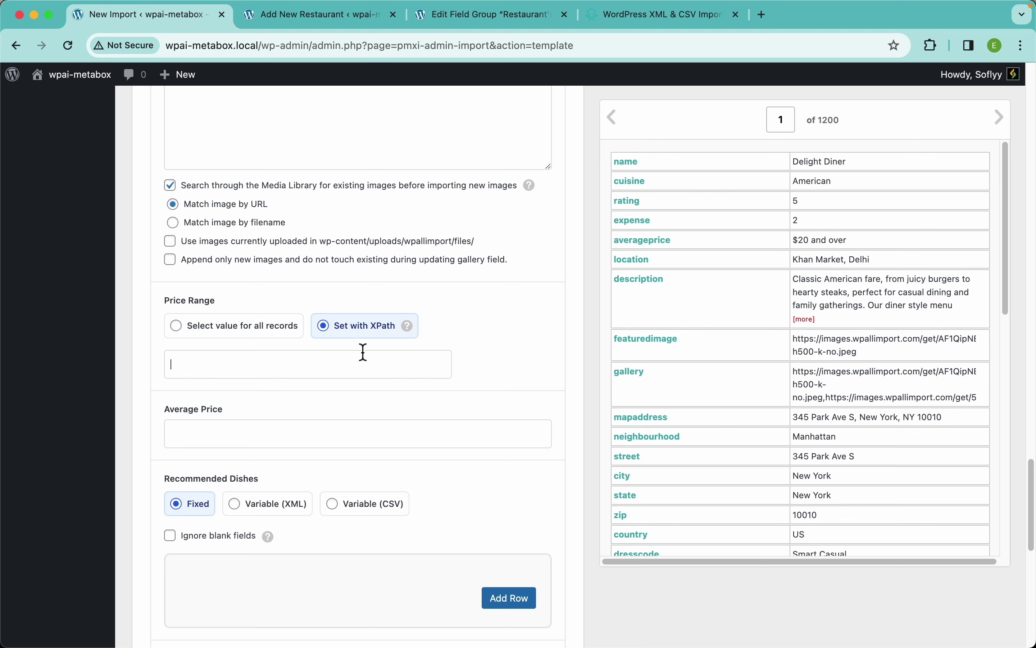
scroll(749, 399, up, 4)
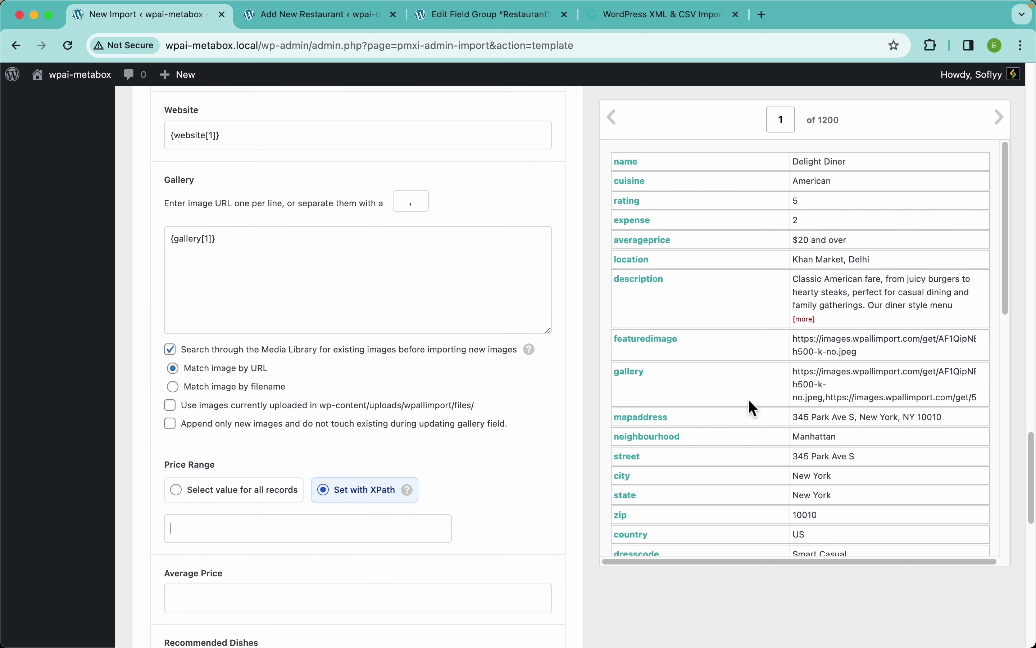
scroll(749, 400, down, 3)
drag(645, 227, 346, 389)
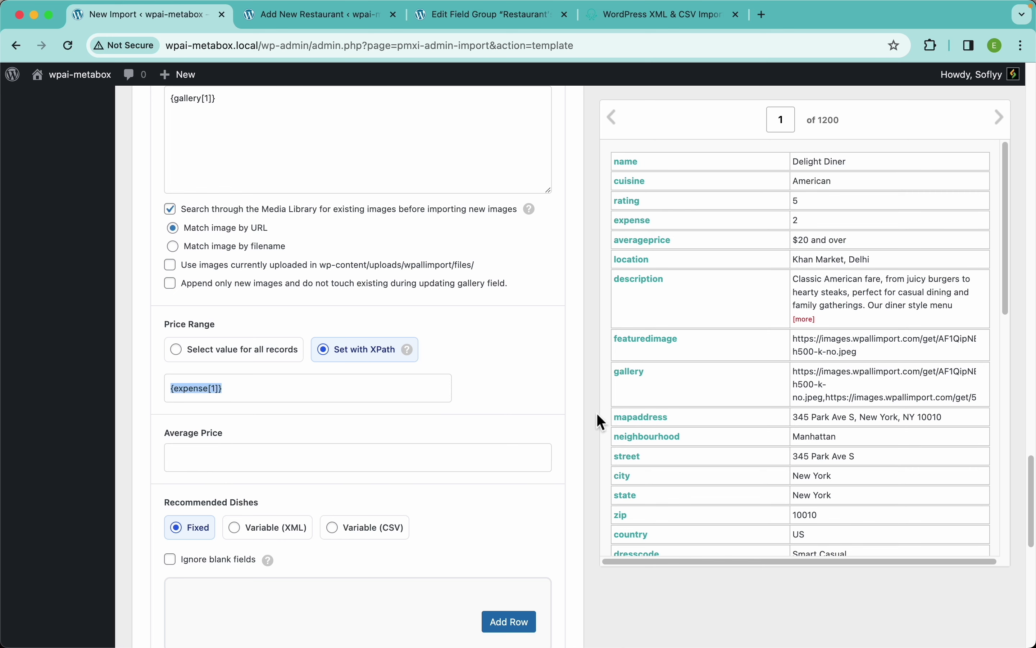
drag(657, 245, 418, 452)
Try the Variable (CSV) mode for Recommended Dishes, return it to Fixed, and review the fields of row #1
scroll(419, 450, down, 6)
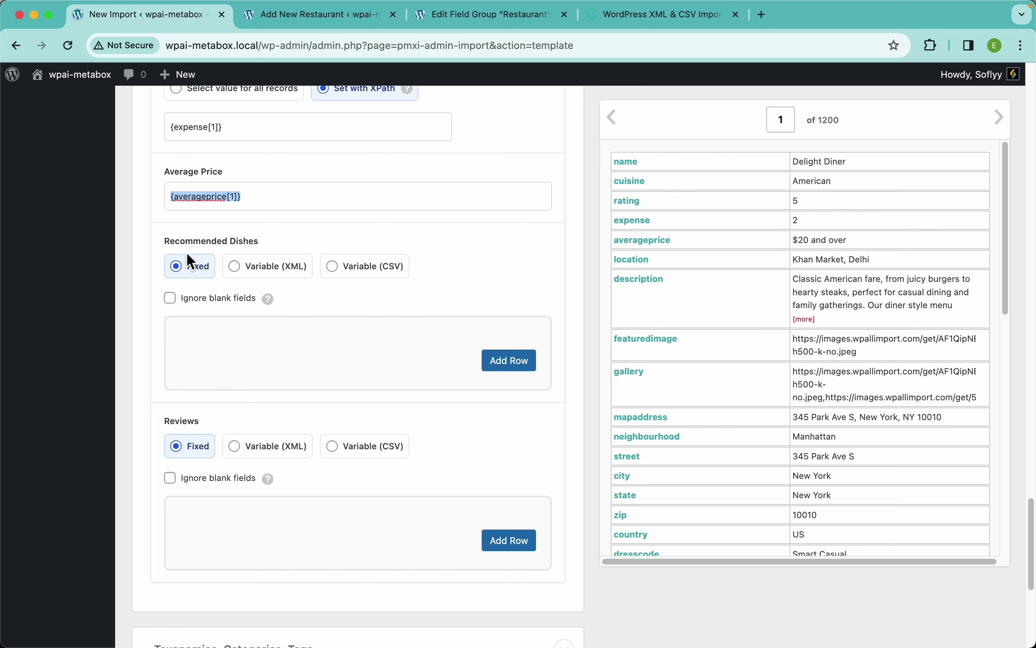
click(362, 274)
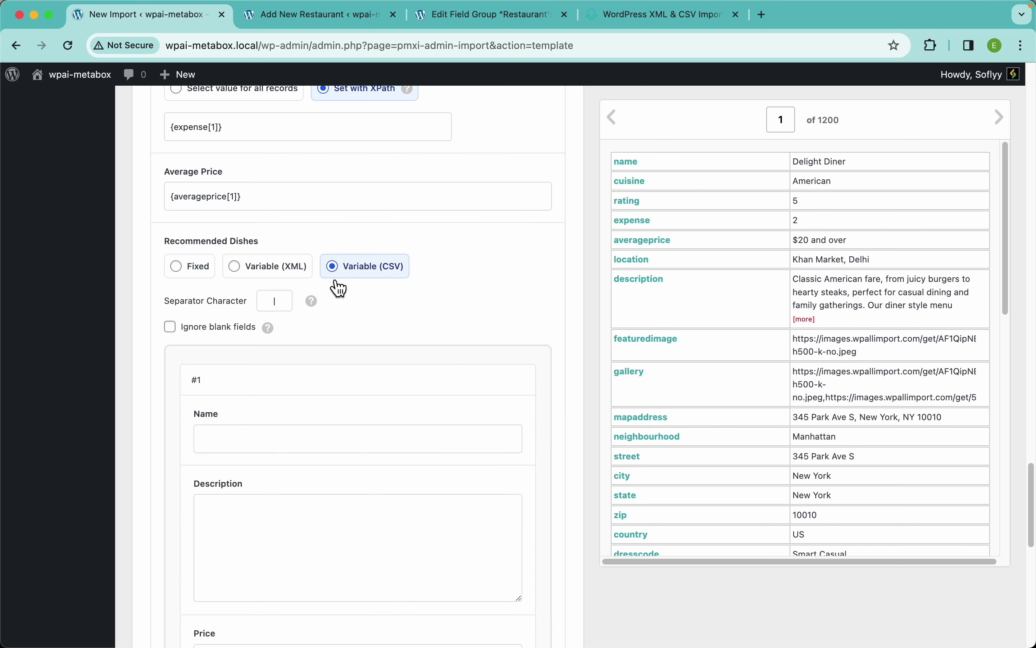
click(188, 270)
scroll(270, 441, down, 8)
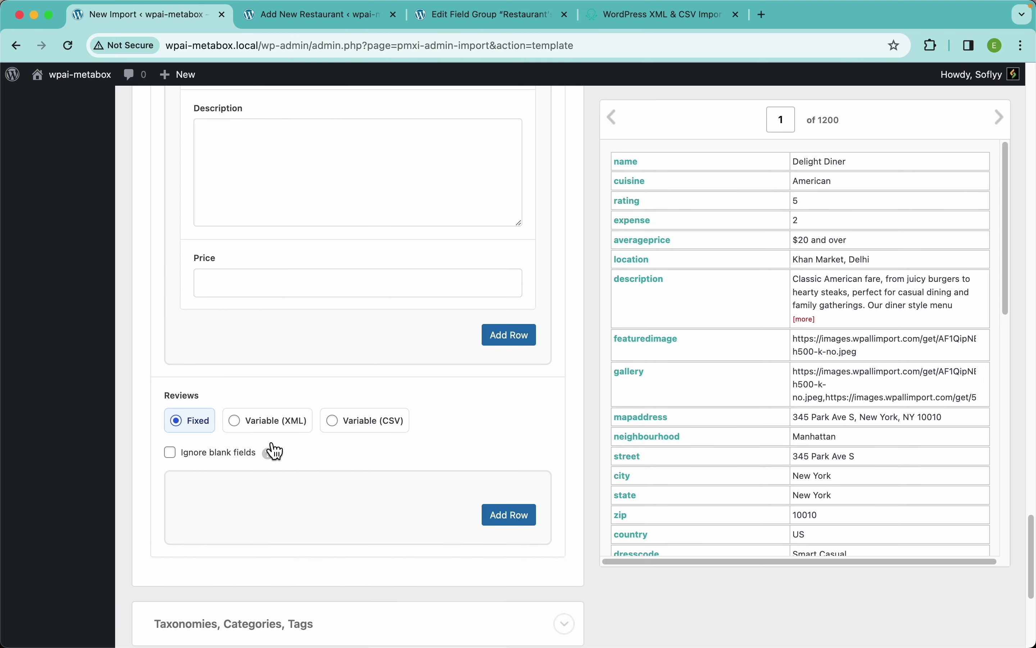
scroll(280, 363, down, 4)
scroll(280, 356, up, 9)
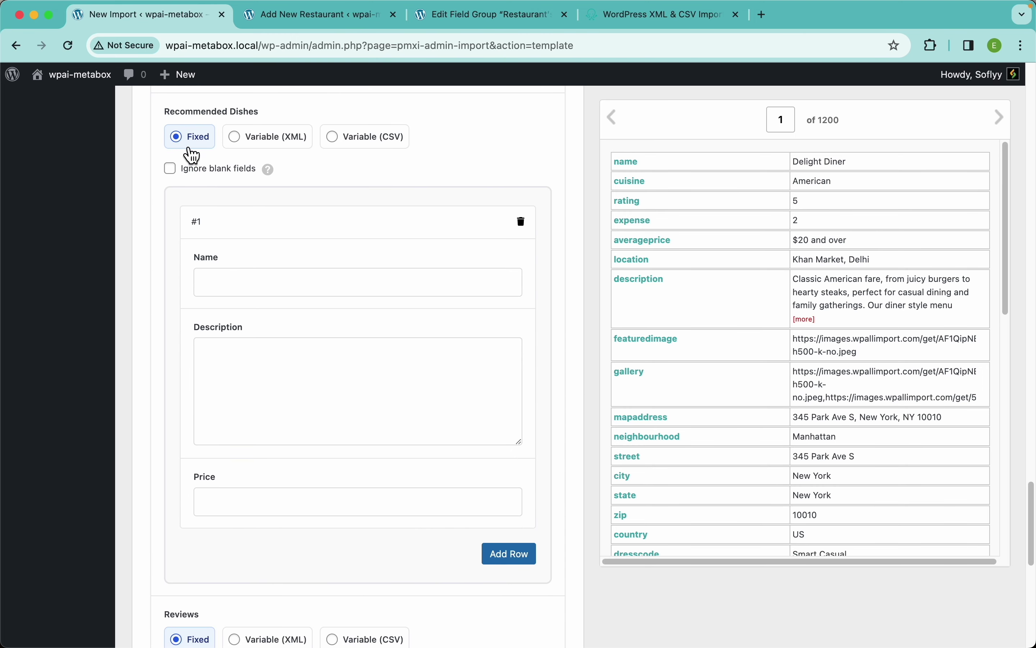
In Recommended Dishes row #1, map Name to {menuname1[1]}, Description to {menudescription1[1]} and Price to {menuprice1[1]}
scroll(738, 406, down, 10)
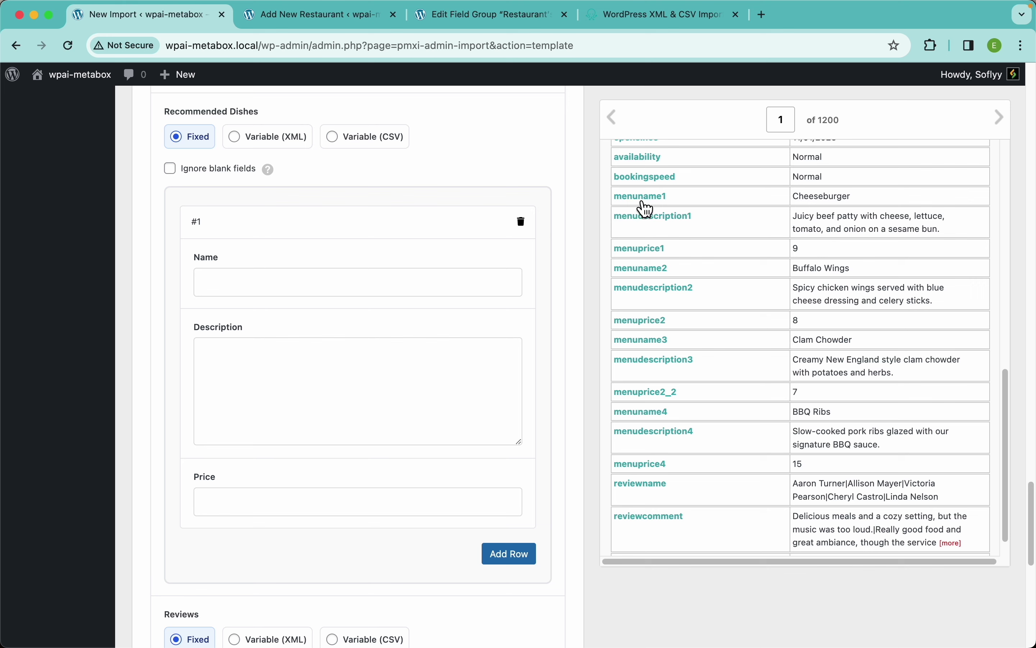
drag(645, 202, 403, 290)
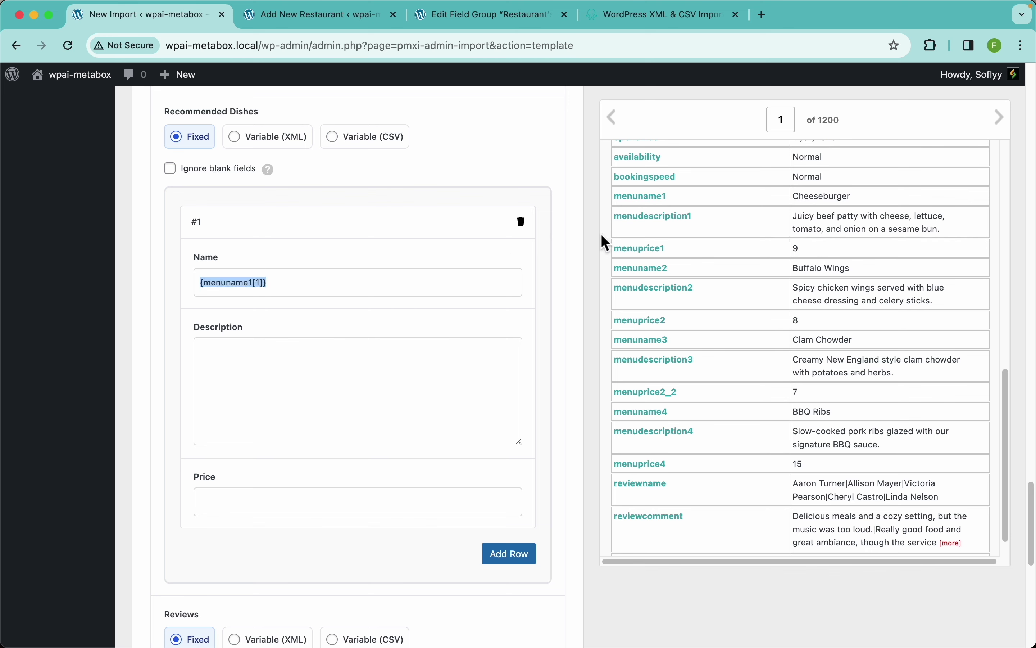
drag(658, 223, 426, 383)
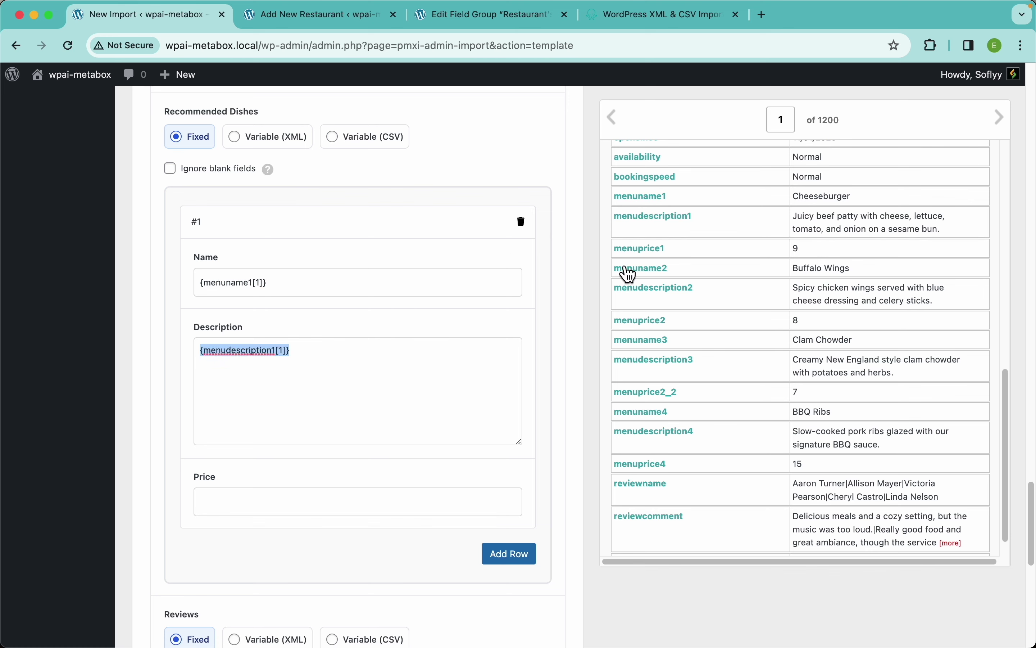
drag(642, 249, 329, 500)
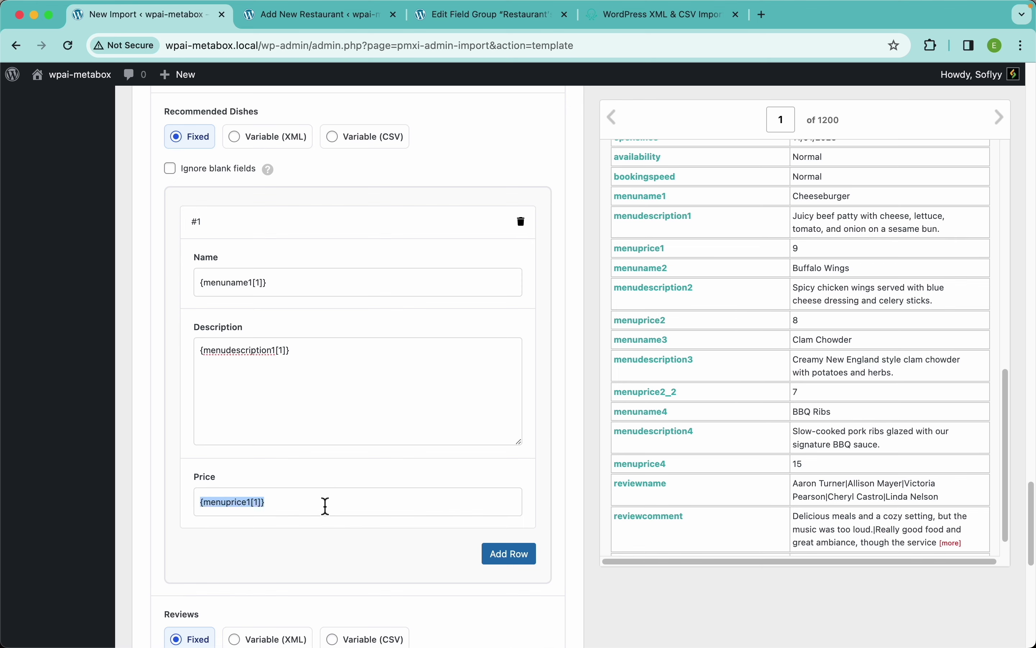
click(336, 439)
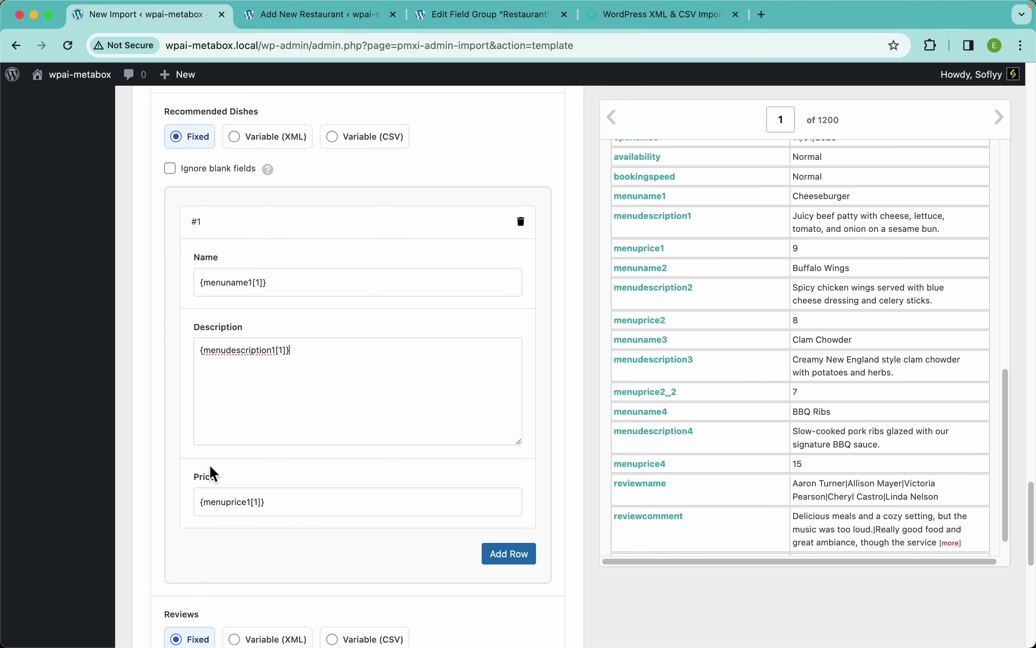
Examine the repeated Recommended Dishes fields in the Menu section of the new restaurant's editing page
click(339, 25)
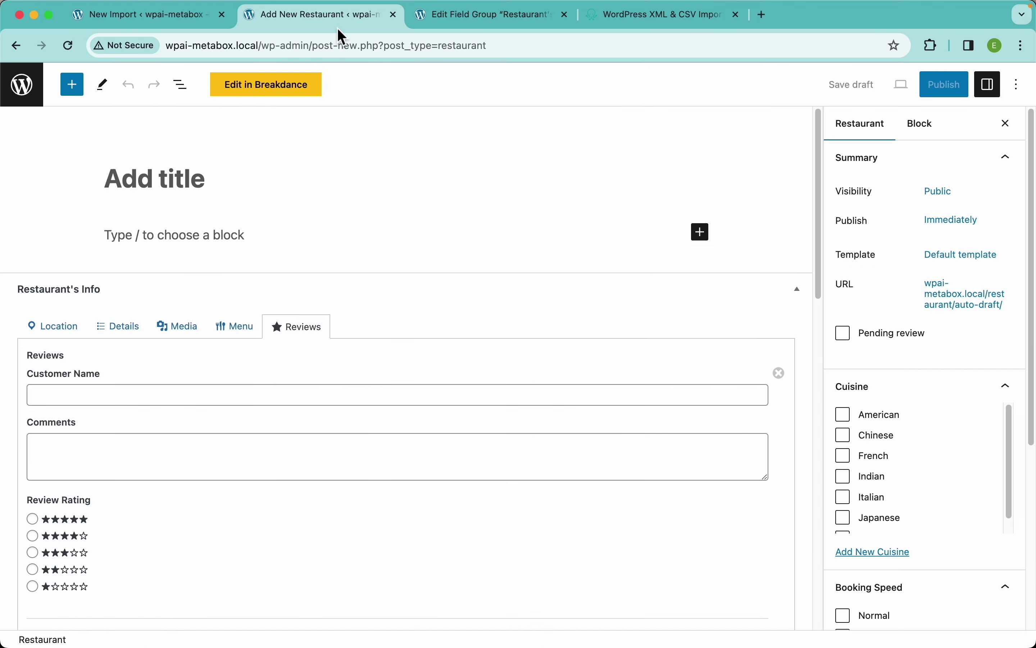
click(237, 333)
scroll(250, 477, down, 6)
scroll(255, 486, up, 1)
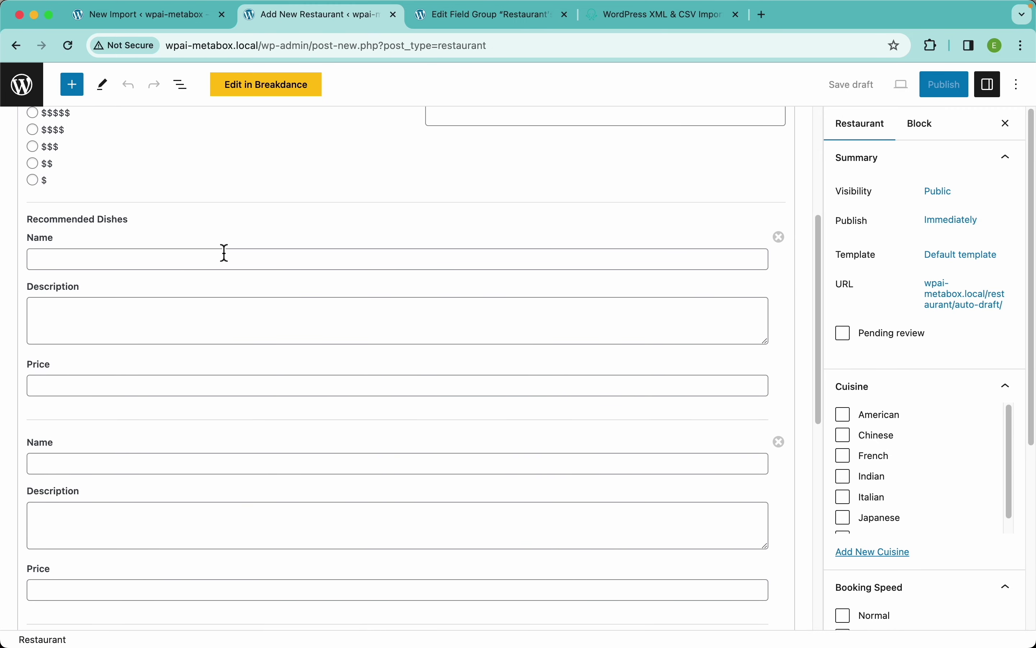
scroll(338, 354, down, 5)
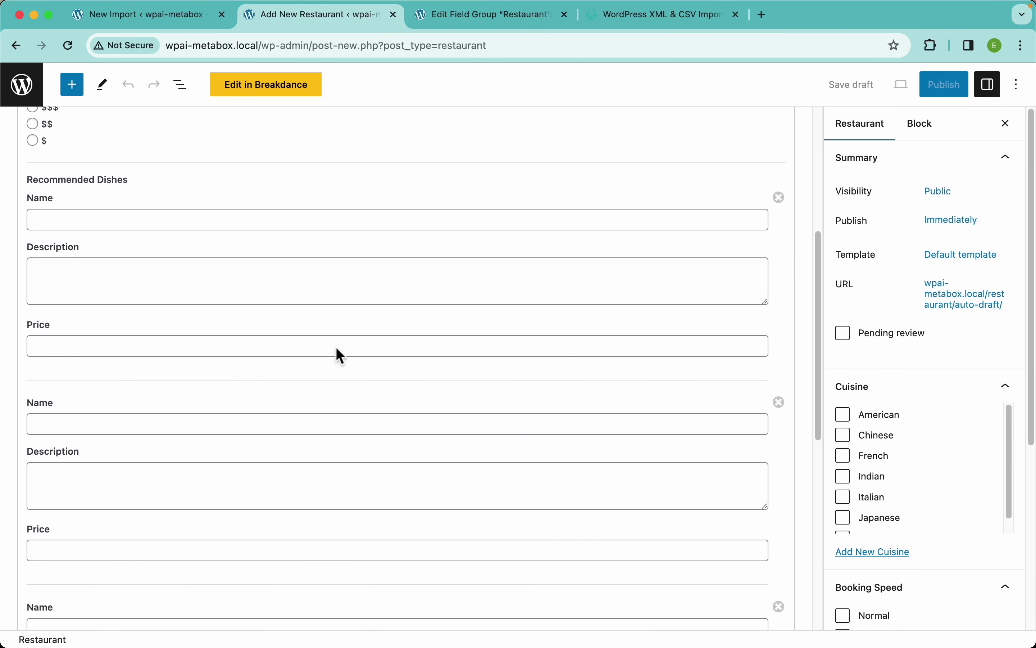
Add row #2 to Recommended Dishes in the import template, mapping Name to {menuname2[1]}, Description to {menudescription2[1]} and Price to {menuprice2[1]}
click(197, 18)
scroll(337, 366, down, 3)
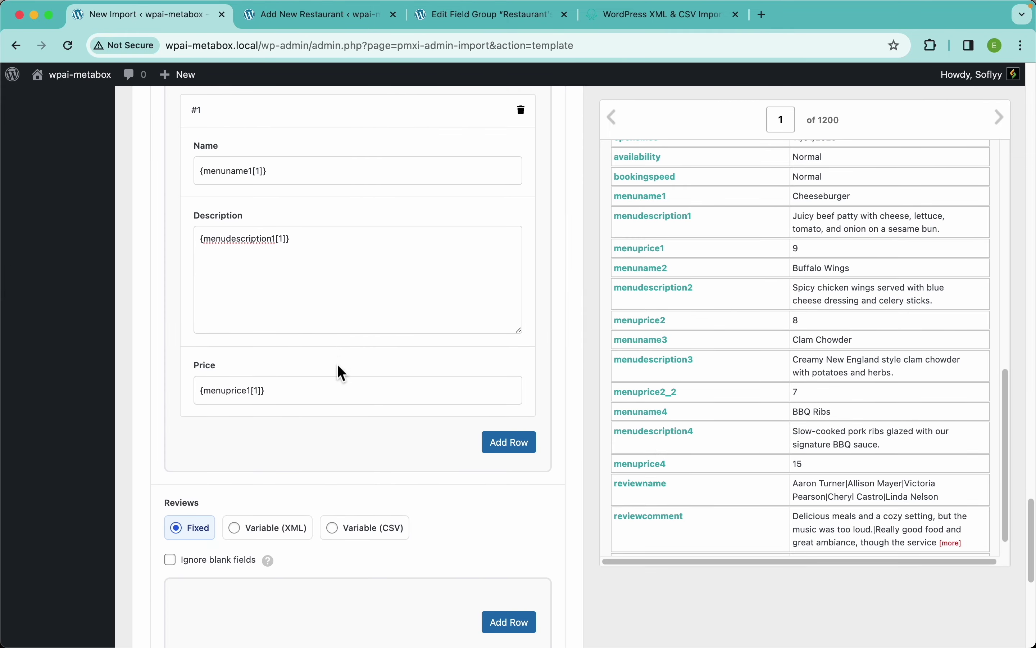
click(507, 431)
scroll(512, 424, down, 4)
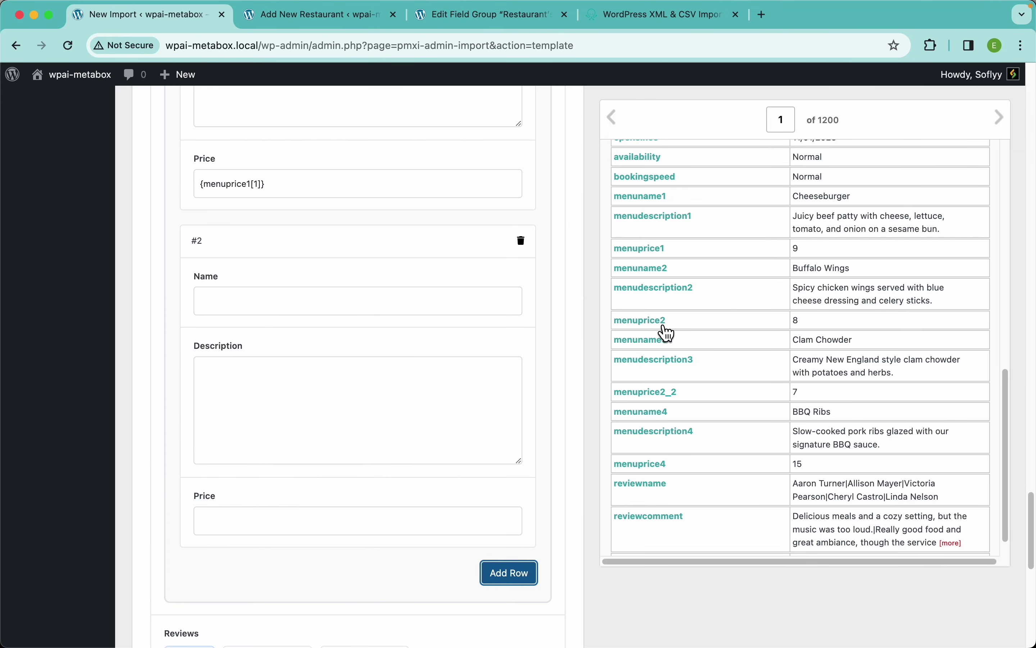
drag(664, 276, 433, 302)
drag(620, 305, 404, 424)
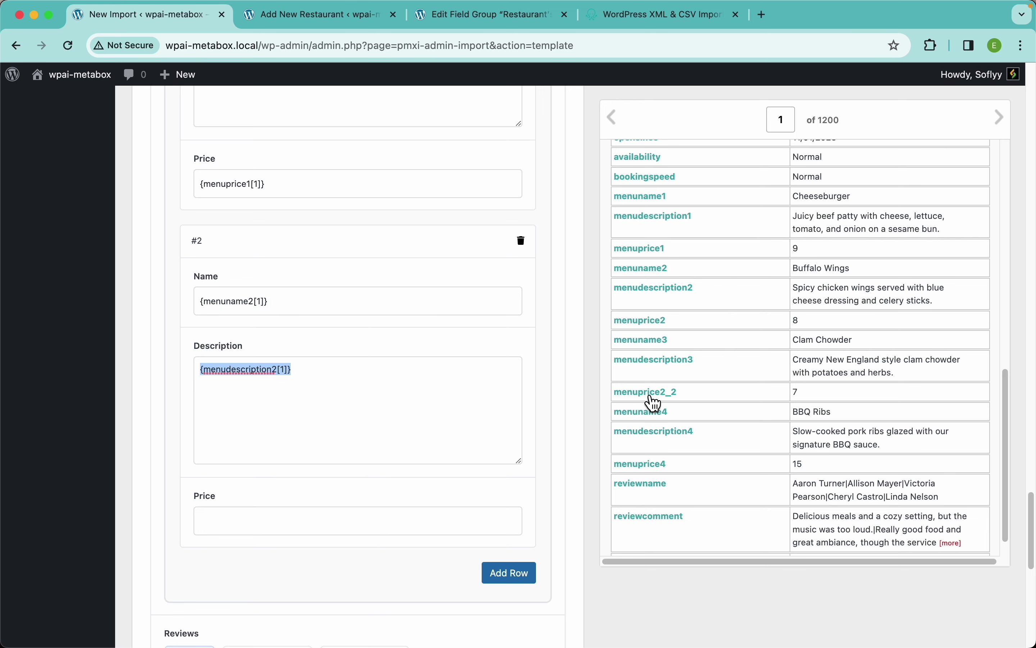
drag(655, 326, 394, 525)
Add rows #3 and #4 to Recommended Dishes, and map row #3's Name to {menuname3[1]}, Description to {menudescription3[1]} and Price to the menuprice2_2 element
scroll(317, 472, down, 10)
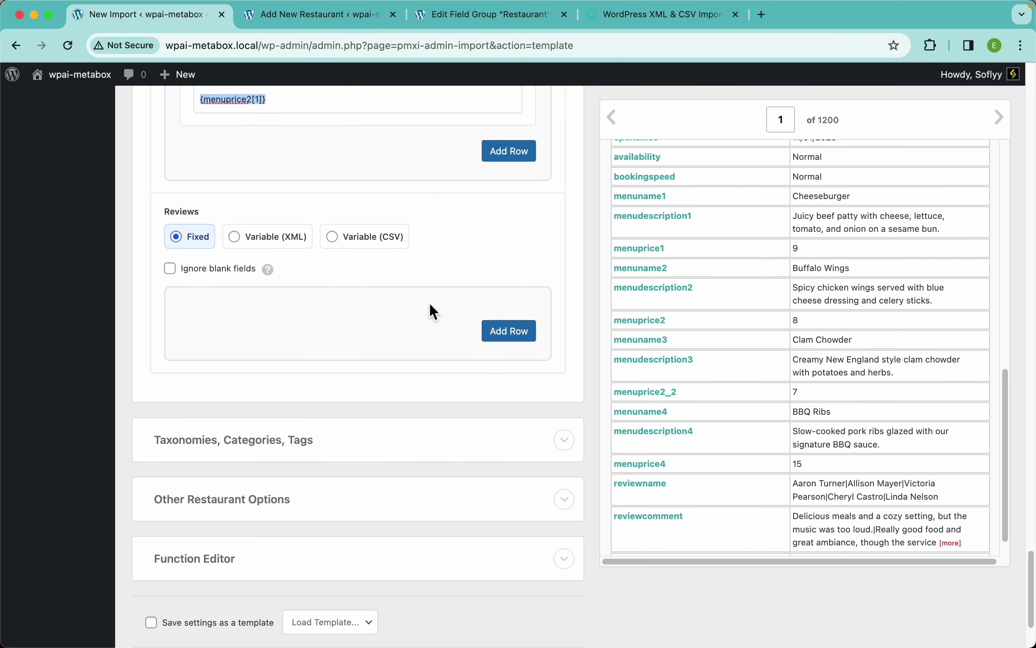
click(510, 154)
click(504, 488)
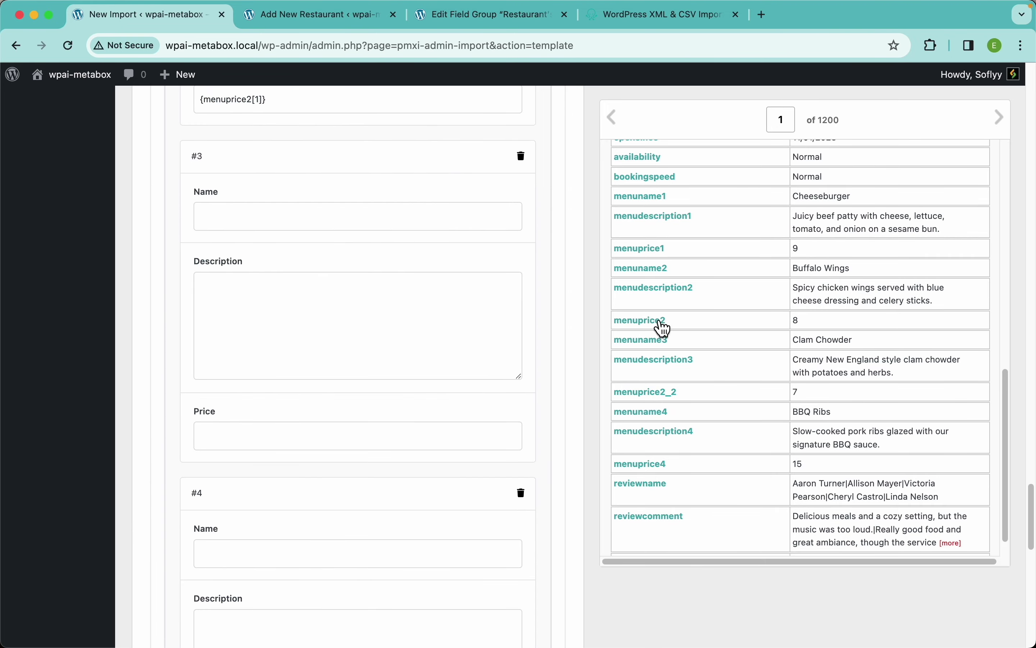
drag(658, 354, 377, 218)
drag(658, 375, 413, 345)
drag(666, 407, 419, 444)
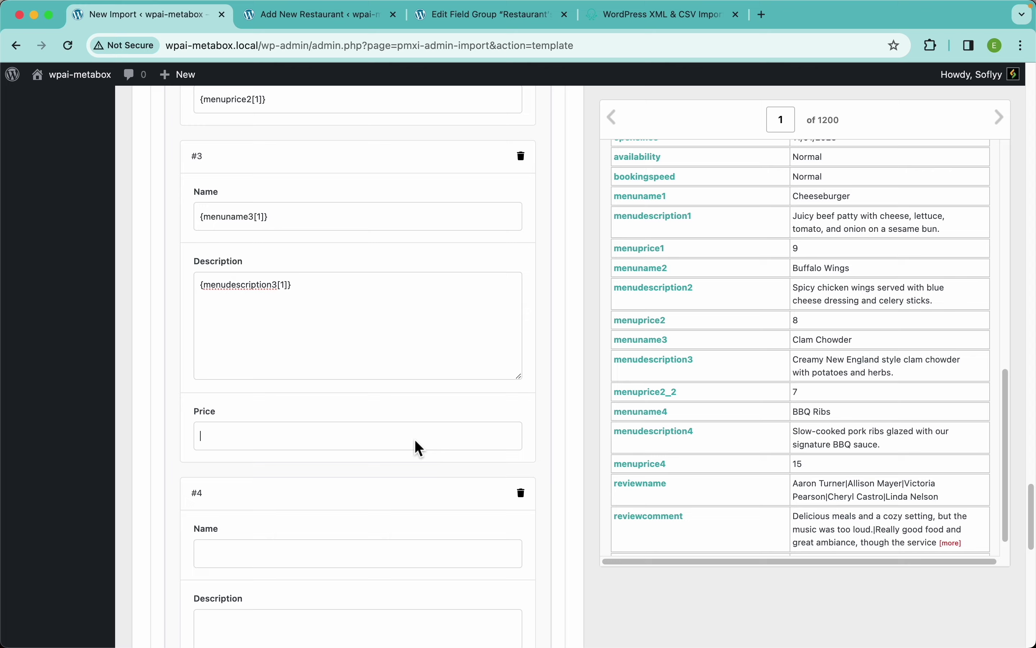
In Recommended Dishes row #4, map Name to {menuname4[1]}, Description to {menudescription4[1]} and Price to {menuprice4[1]}
scroll(415, 441, down, 8)
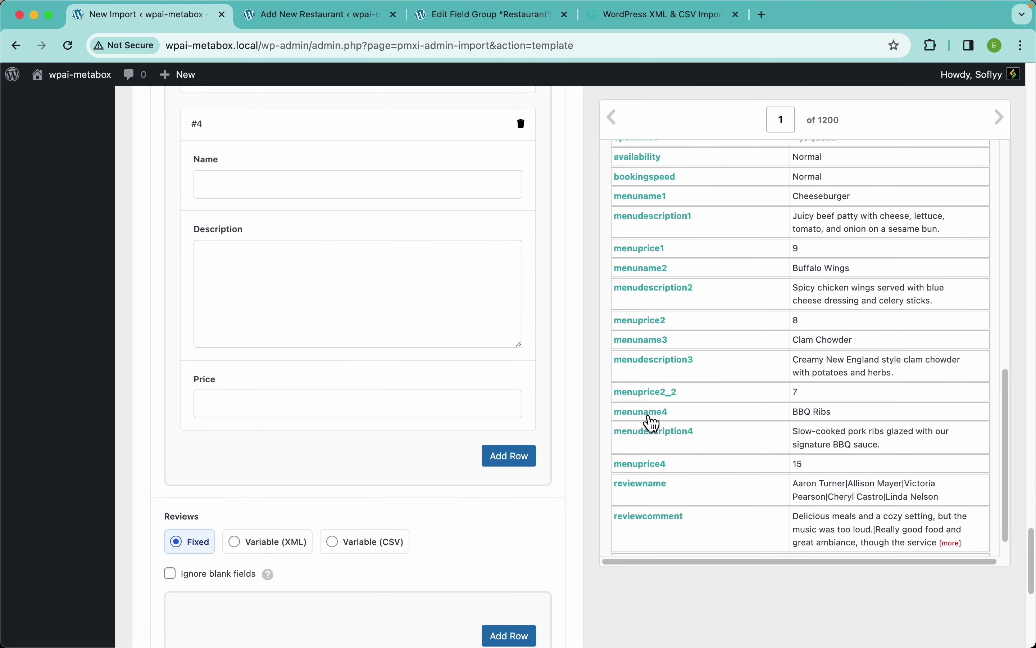
drag(651, 412, 422, 180)
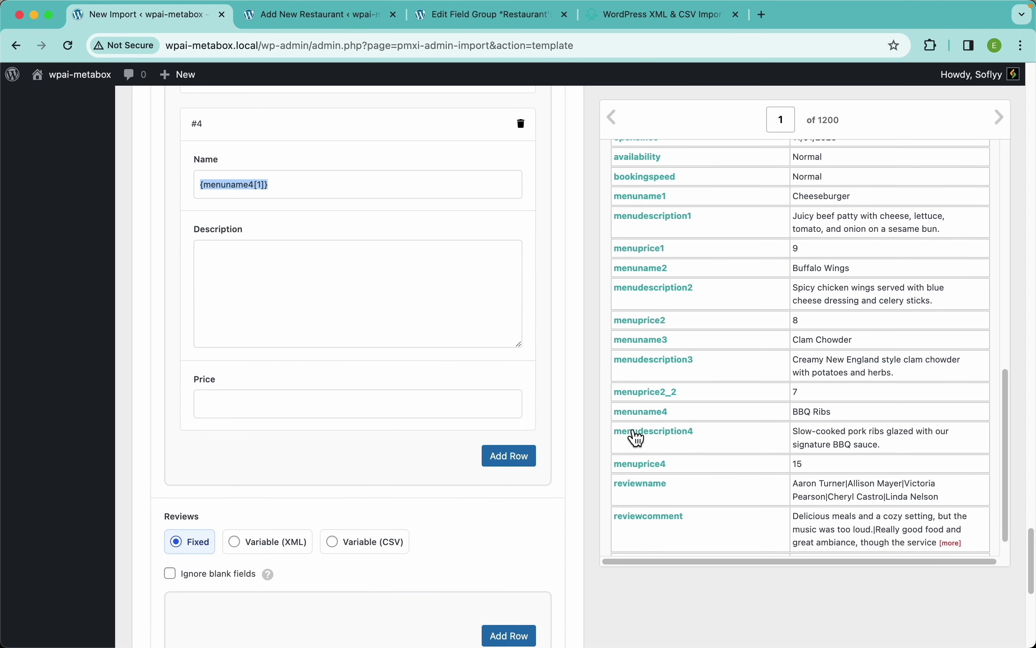
drag(636, 436, 460, 325)
drag(633, 465, 430, 448)
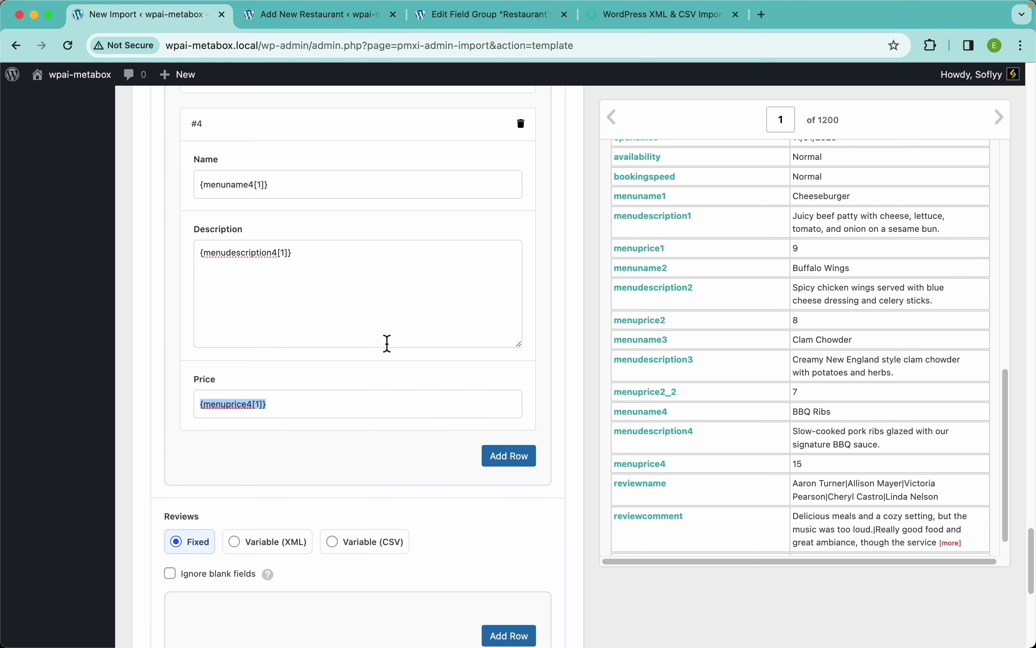
click(725, 357)
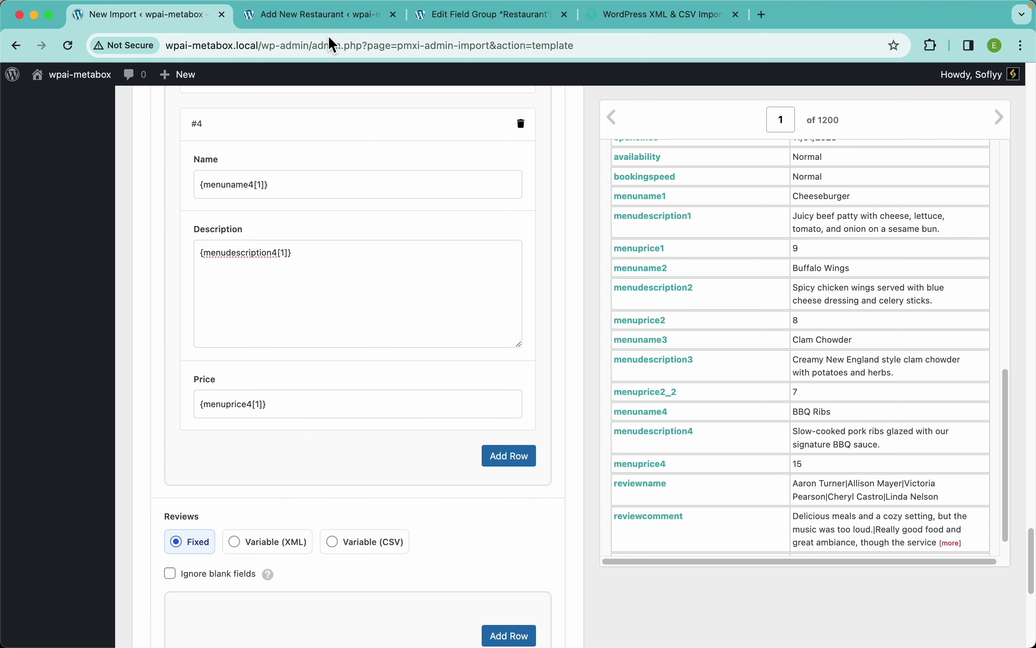
Check the dish fields on the new restaurant page, and view the reviewname, reviewcomment and reviewrating elements of the import record
click(337, 25)
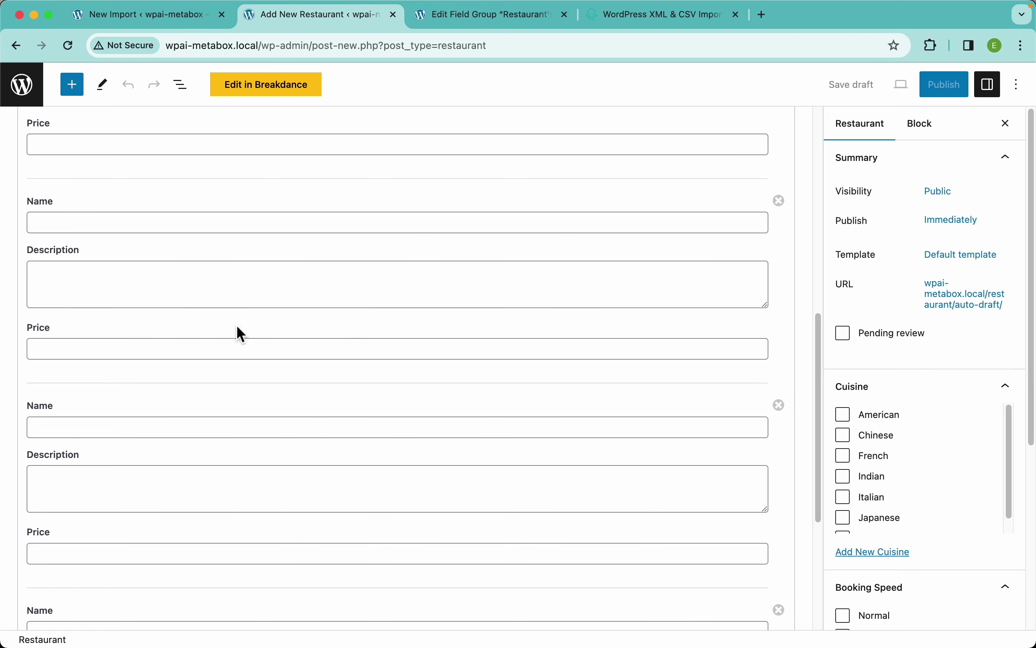
click(136, 23)
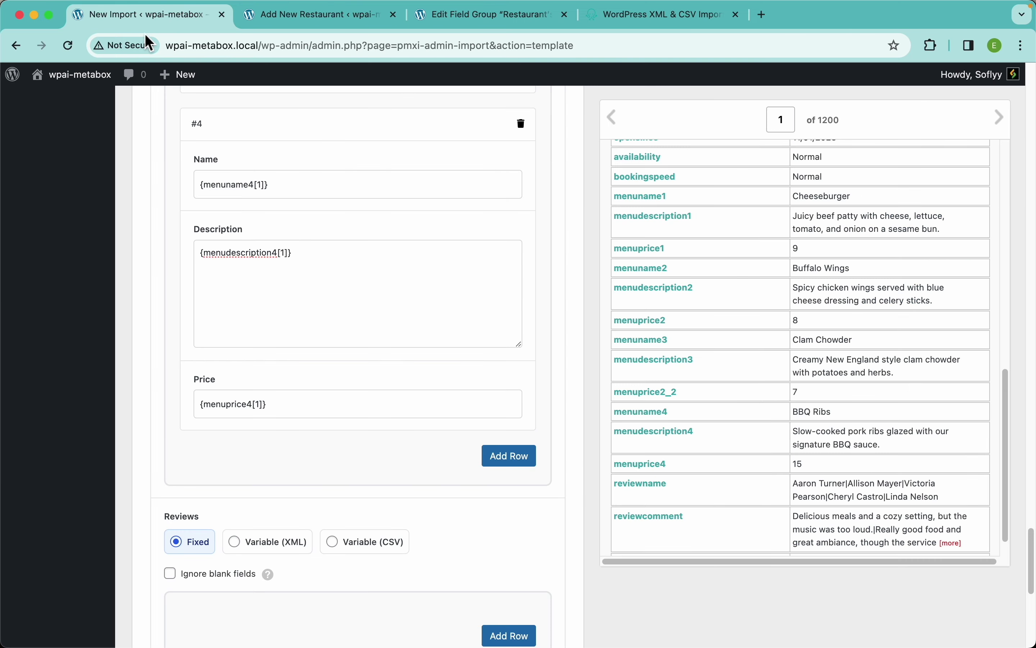
scroll(411, 427, down, 5)
scroll(751, 445, down, 1)
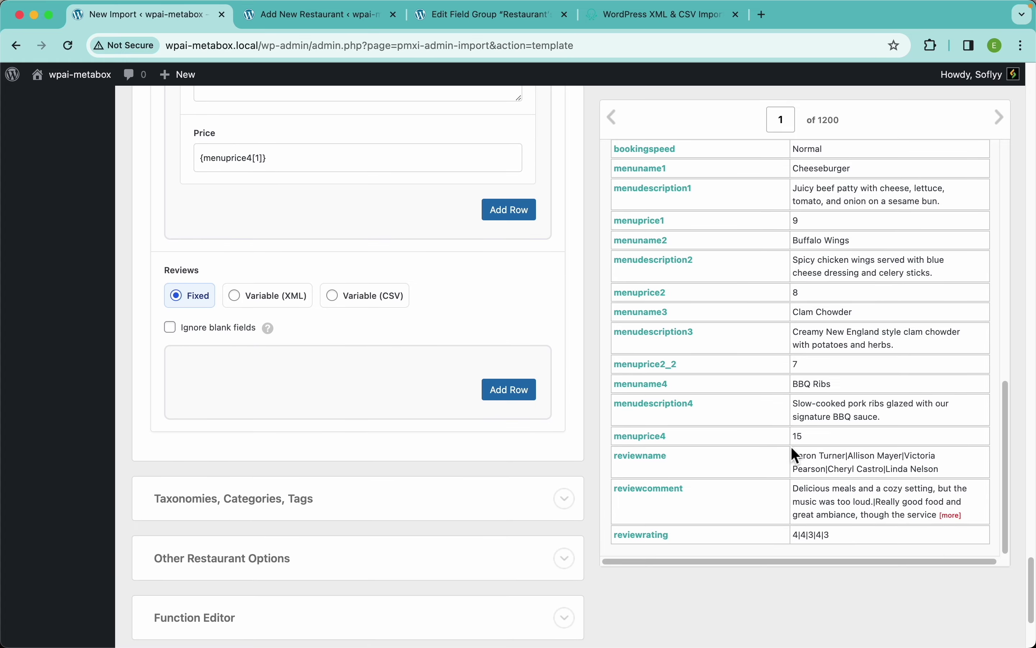
scroll(848, 466, up, 8)
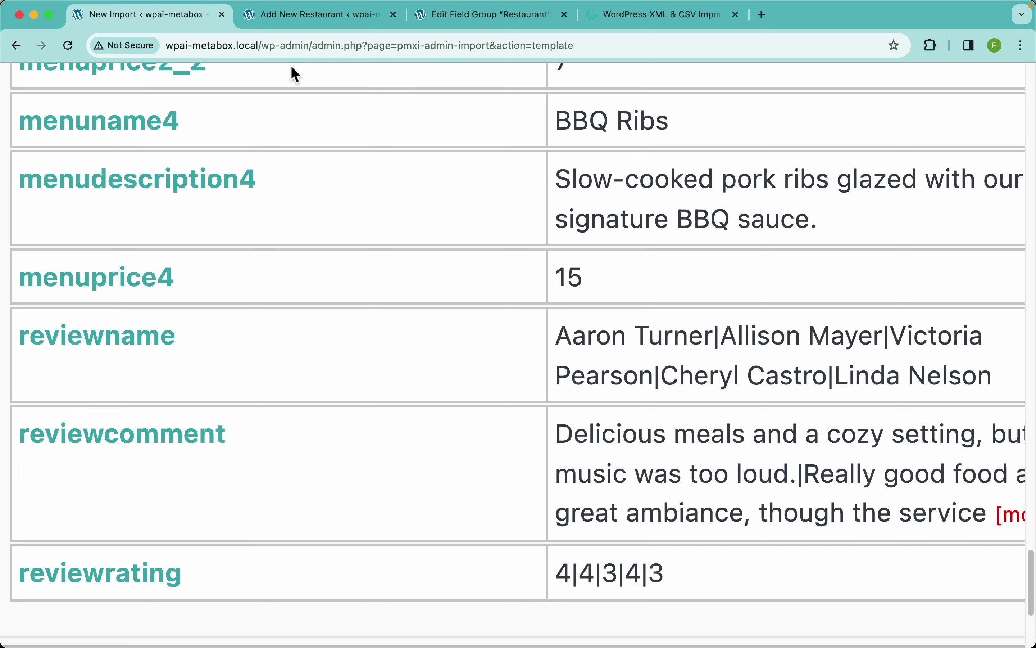
Examine the Customer Name, Comments and Review Rating fields of the Reviews group on the new restaurant page
click(319, 25)
scroll(277, 151, up, 10)
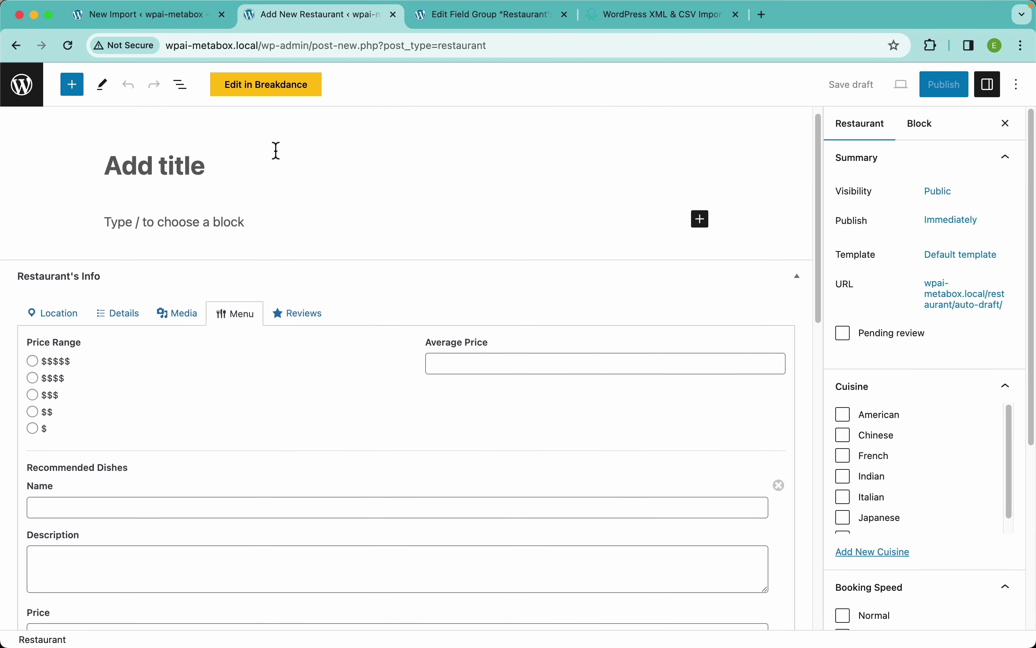
click(310, 321)
scroll(298, 396, down, 3)
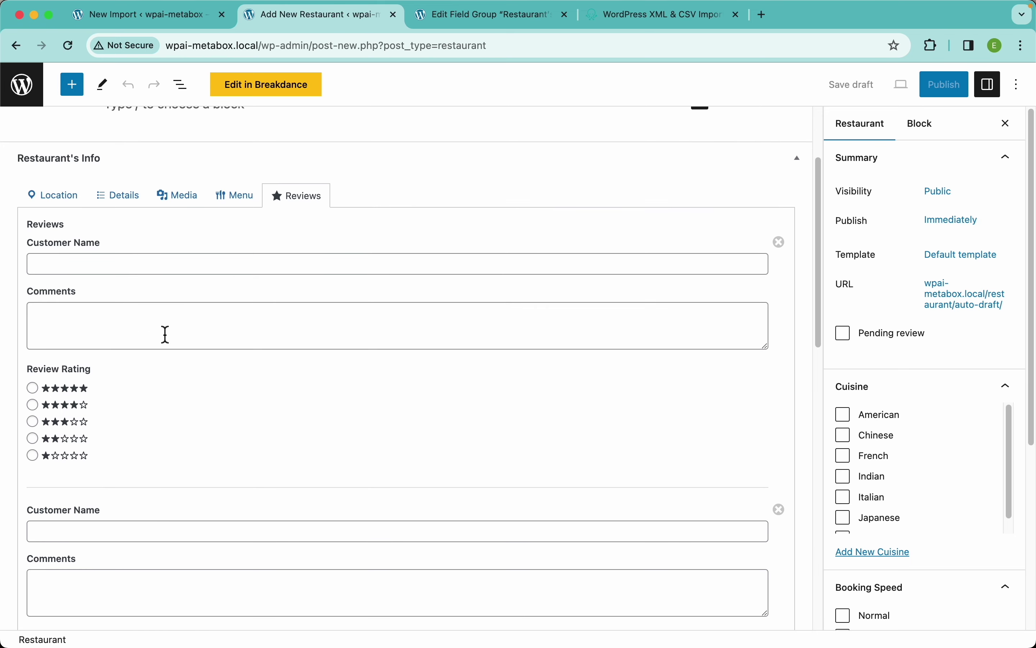
click(182, 31)
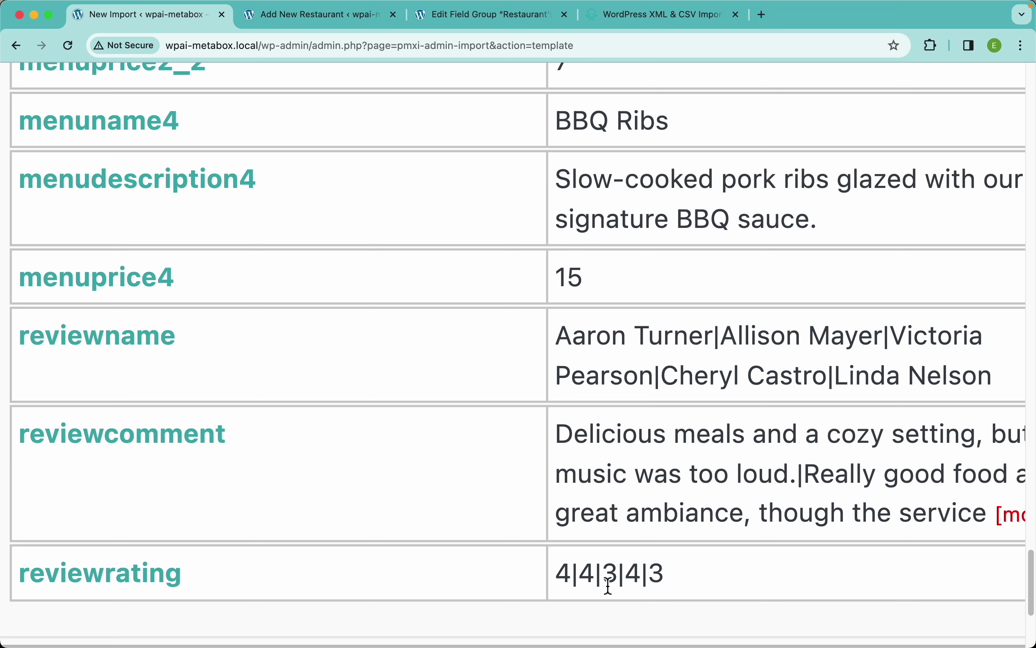
Examine how the pipe-separated reviewname, reviewcomment and reviewrating values of record 1 correspond for the first and second review
drag(716, 337, 557, 335)
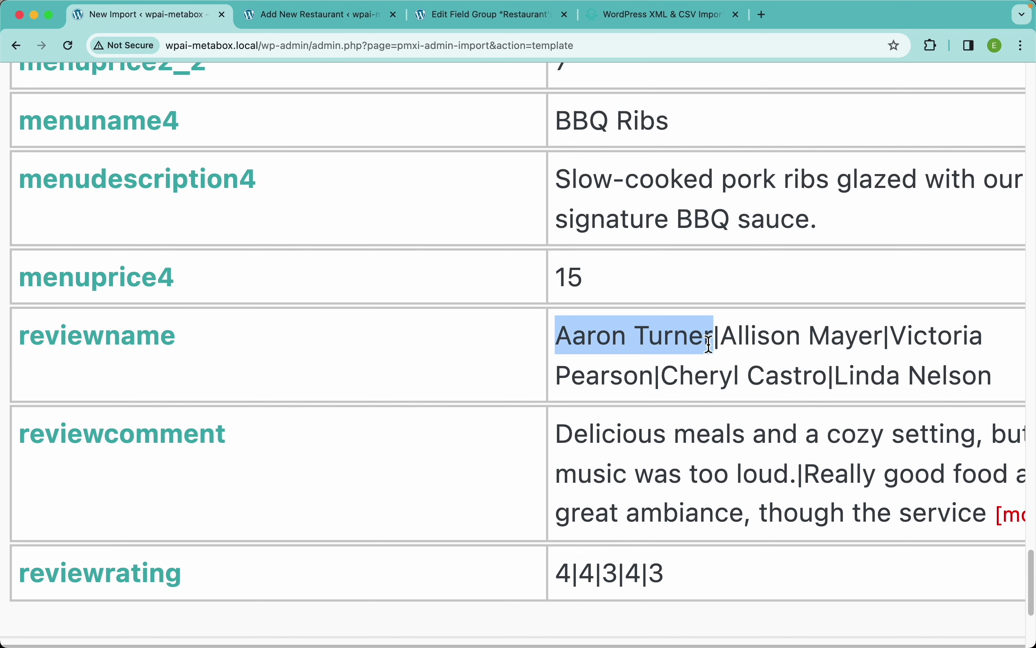
drag(721, 339, 875, 341)
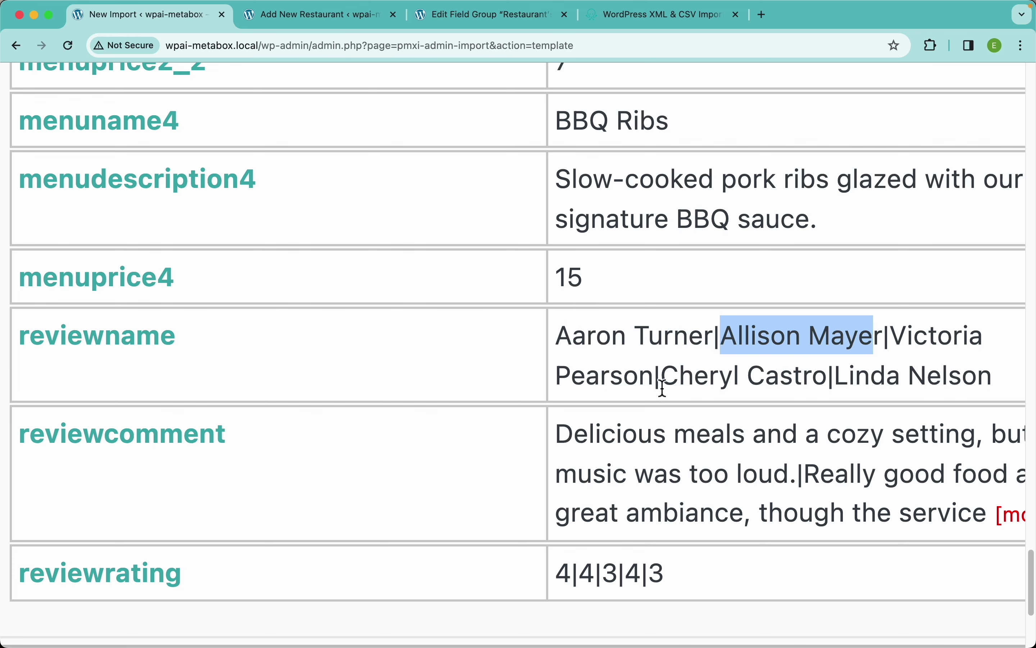
click(661, 414)
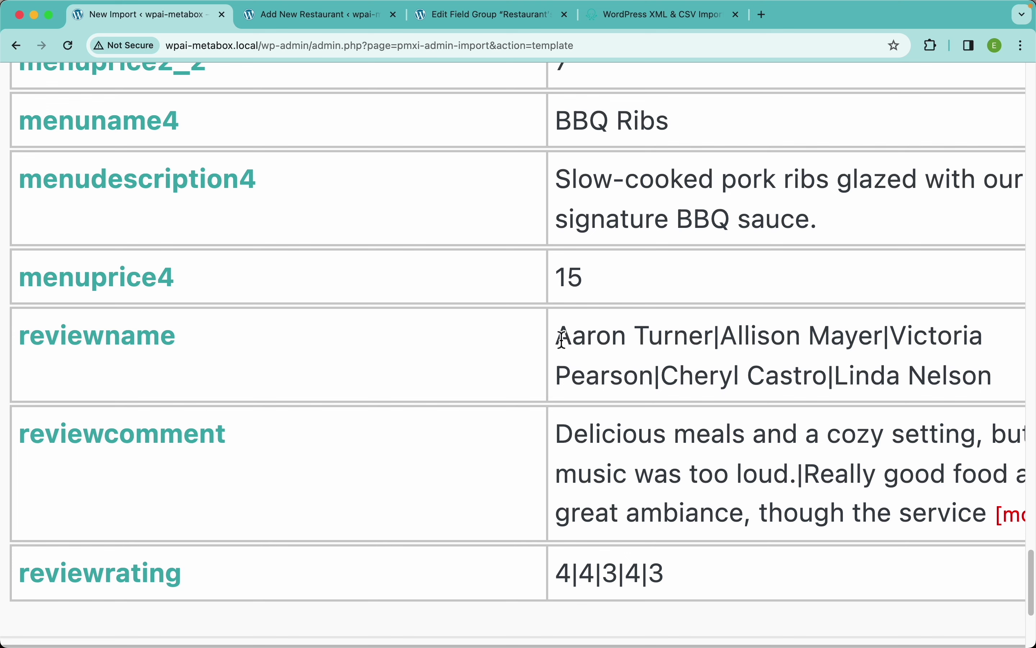
drag(563, 337, 719, 332)
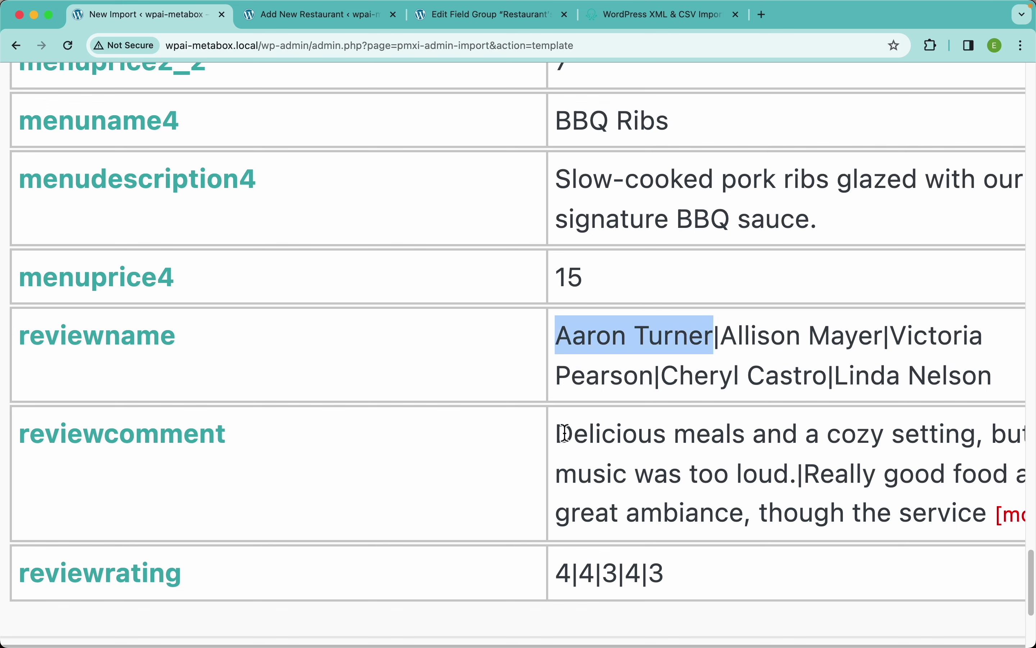
drag(565, 433, 799, 480)
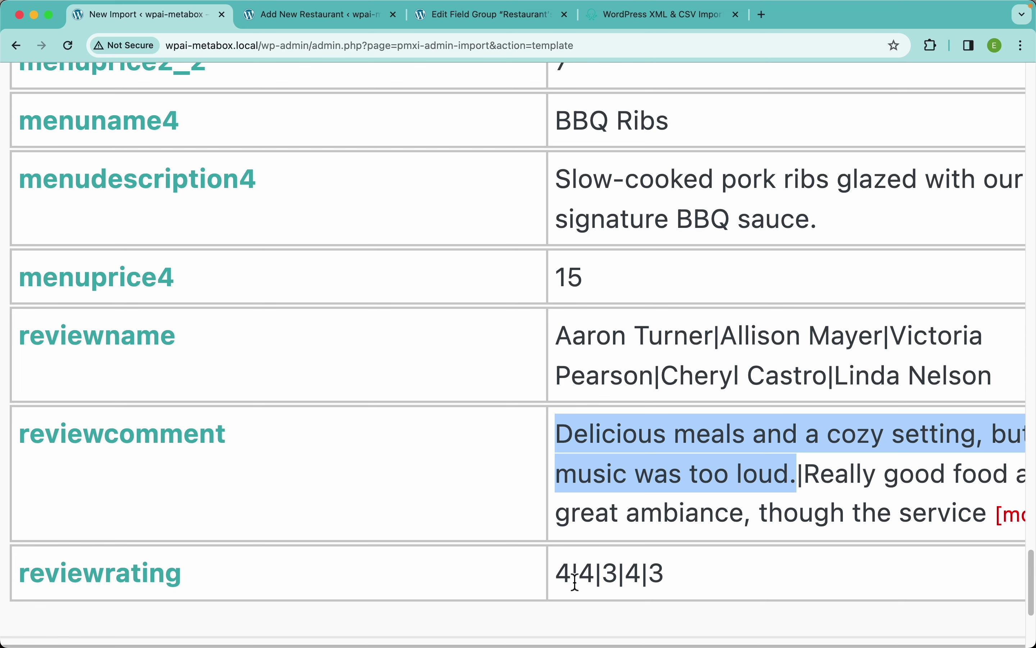
drag(576, 582, 559, 574)
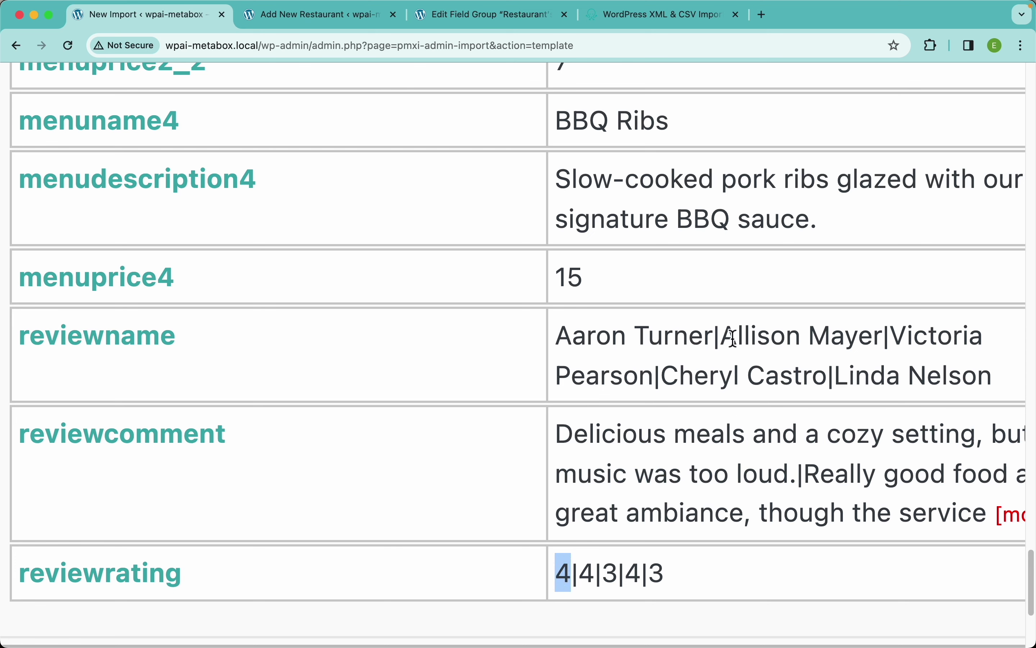
drag(724, 336, 883, 337)
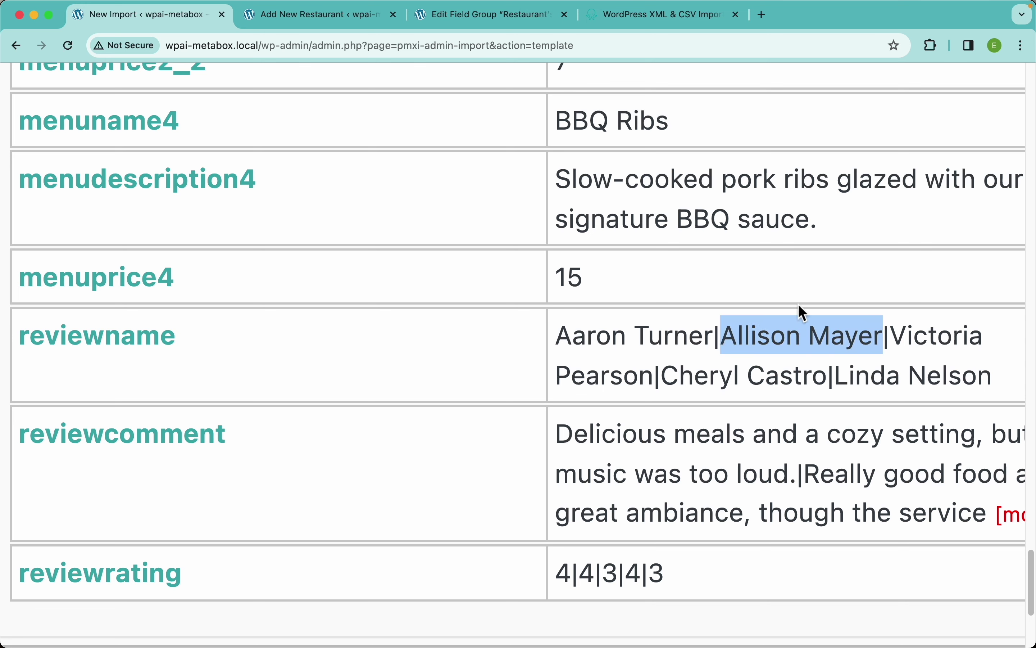
drag(807, 479, 970, 526)
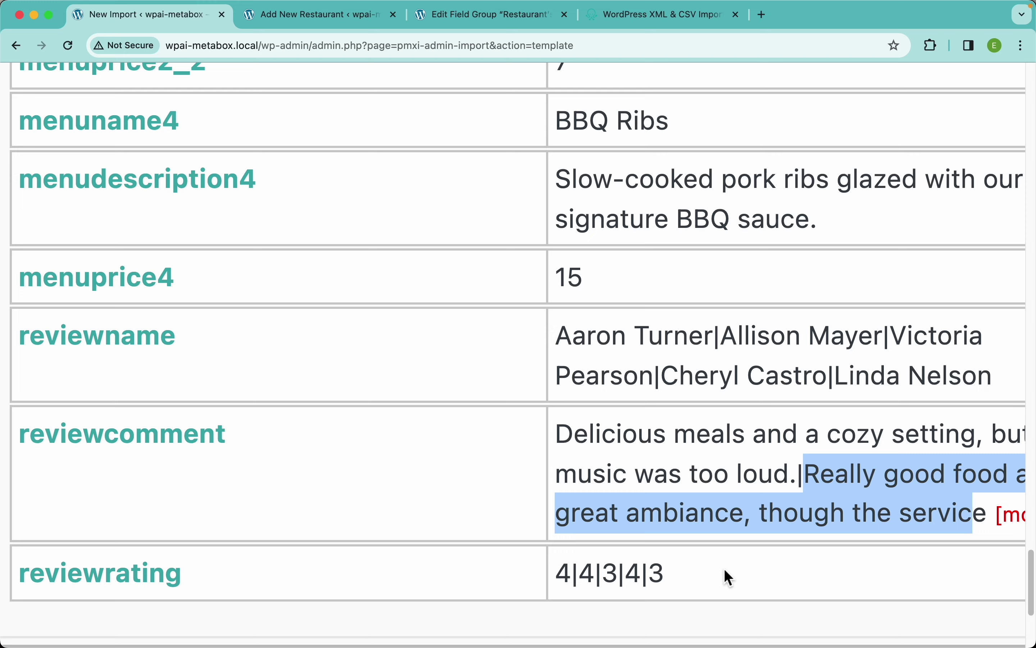
double_click(586, 576)
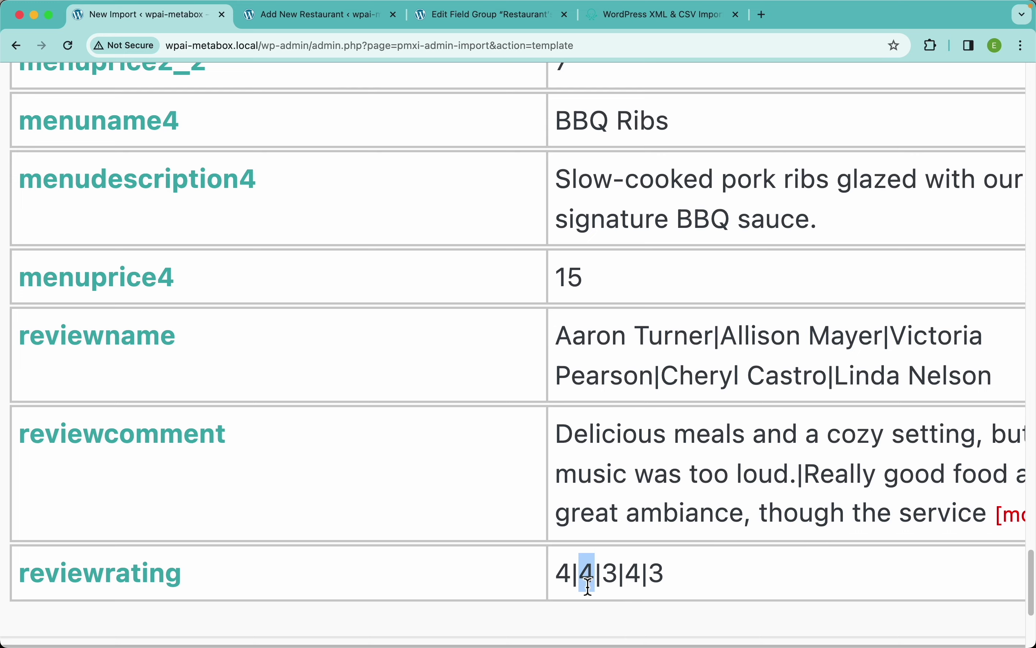
key(super+0)
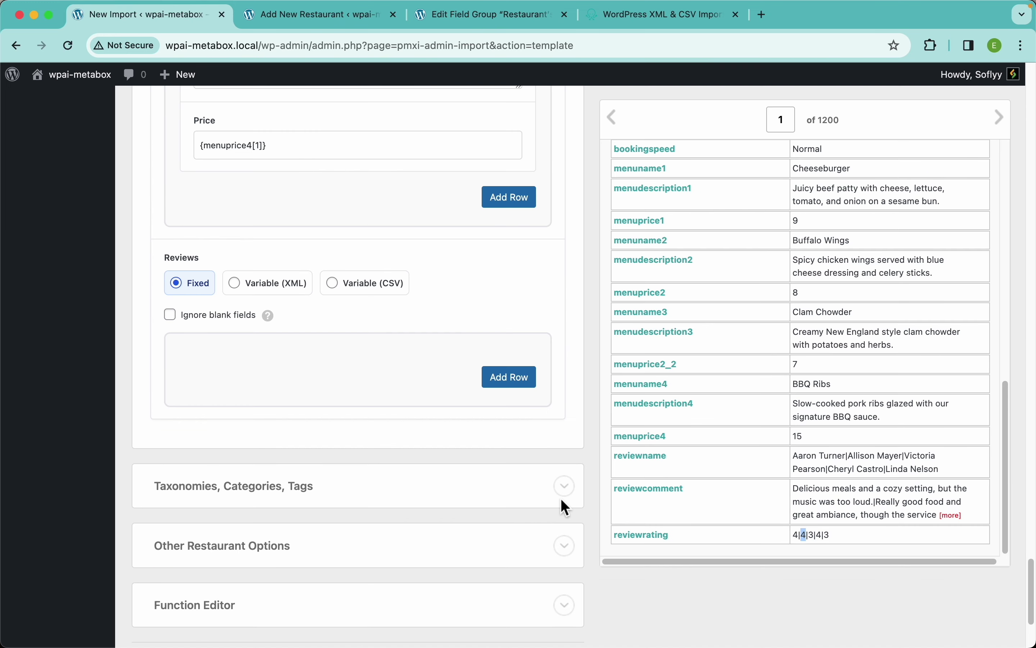
Compare the review elements of records 2, 3 and 4 to see how many reviews each restaurant has
click(755, 495)
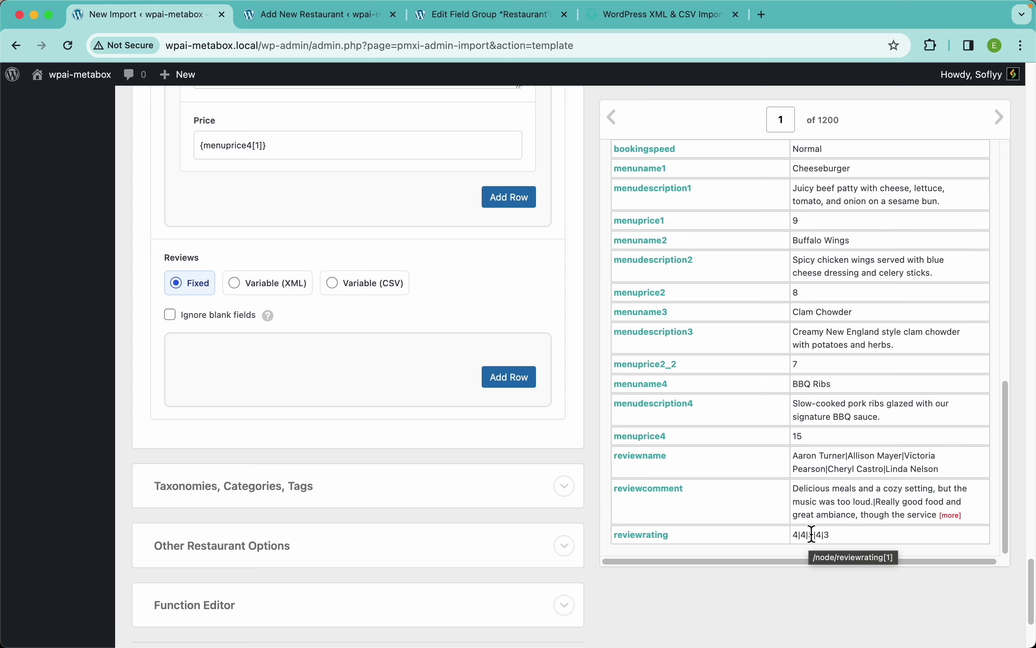
click(1004, 125)
scroll(811, 502, down, 10)
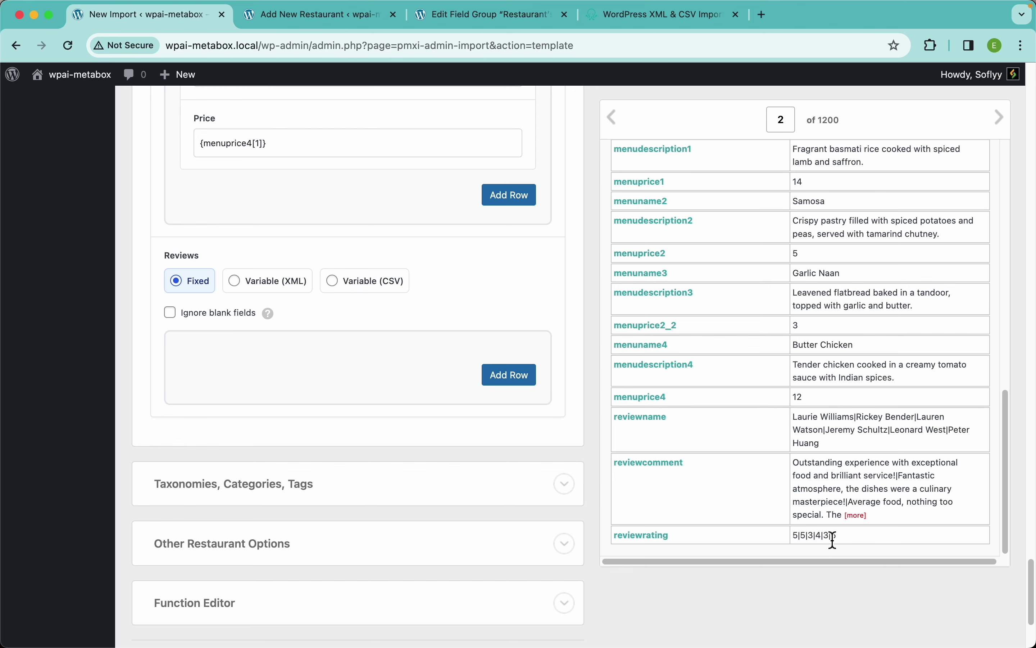
click(1002, 124)
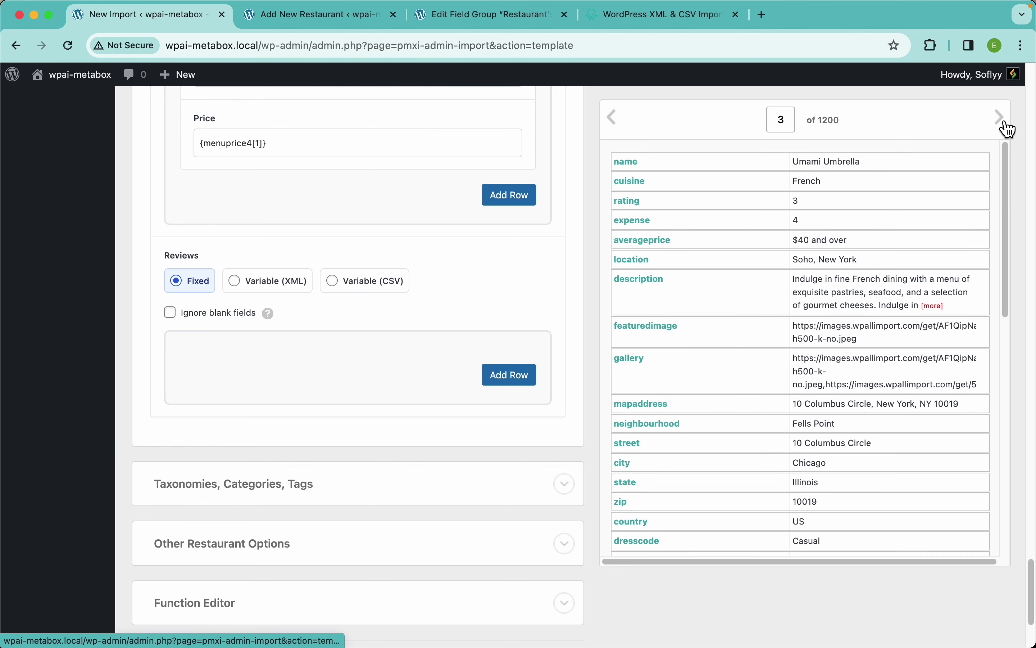
scroll(819, 390, down, 10)
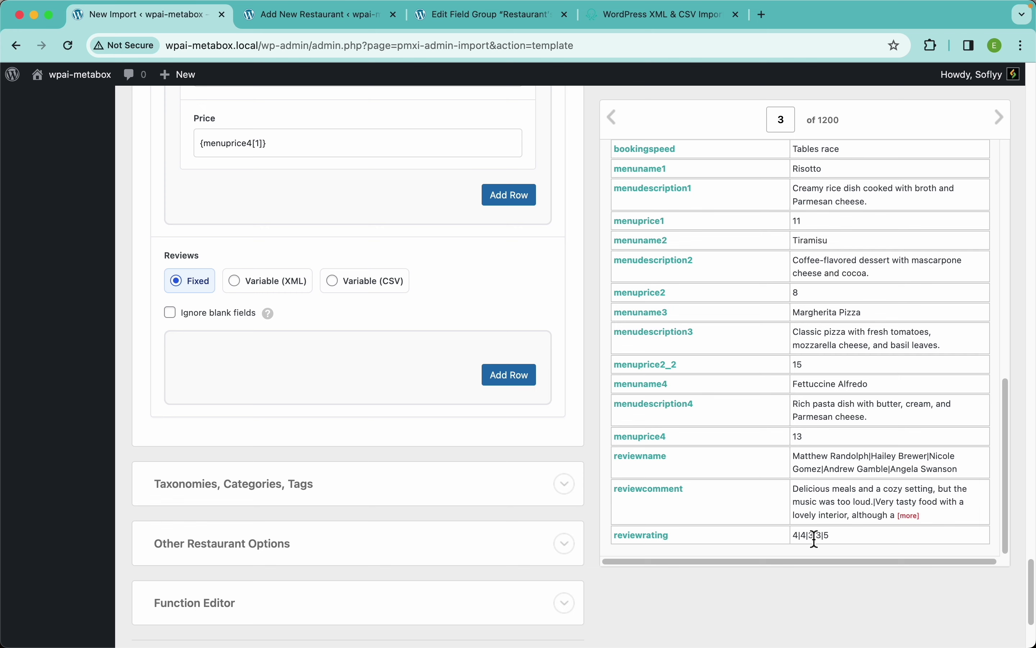
click(1002, 122)
scroll(838, 432, down, 10)
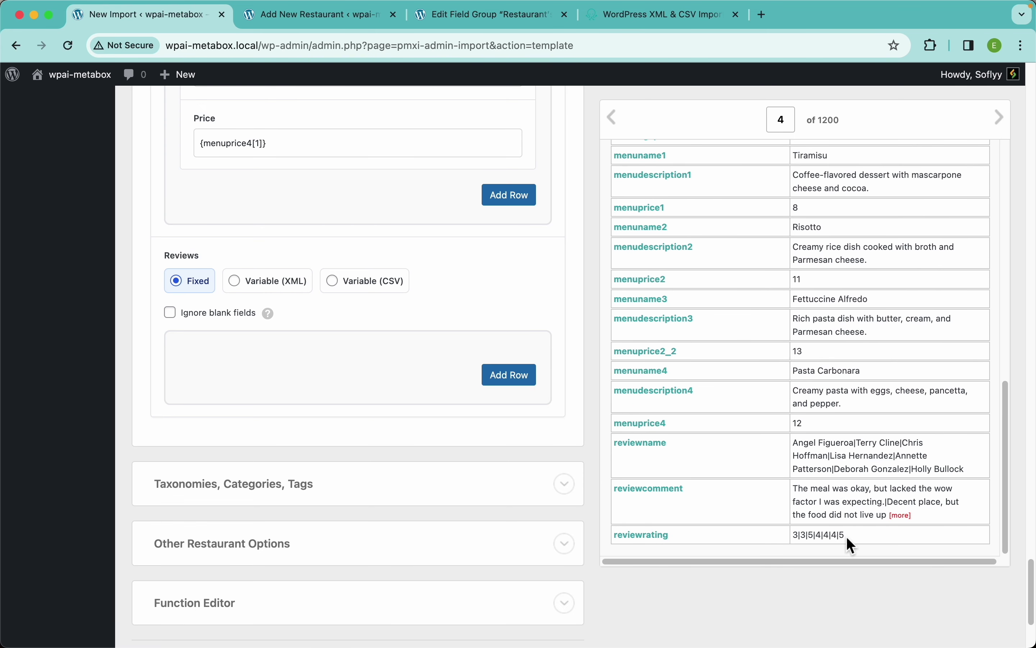
Compare the reviewrating values of records 4 and 5 to see how many reviews each has, and return to record 1
drag(847, 538, 824, 540)
click(1005, 124)
scroll(863, 362, down, 10)
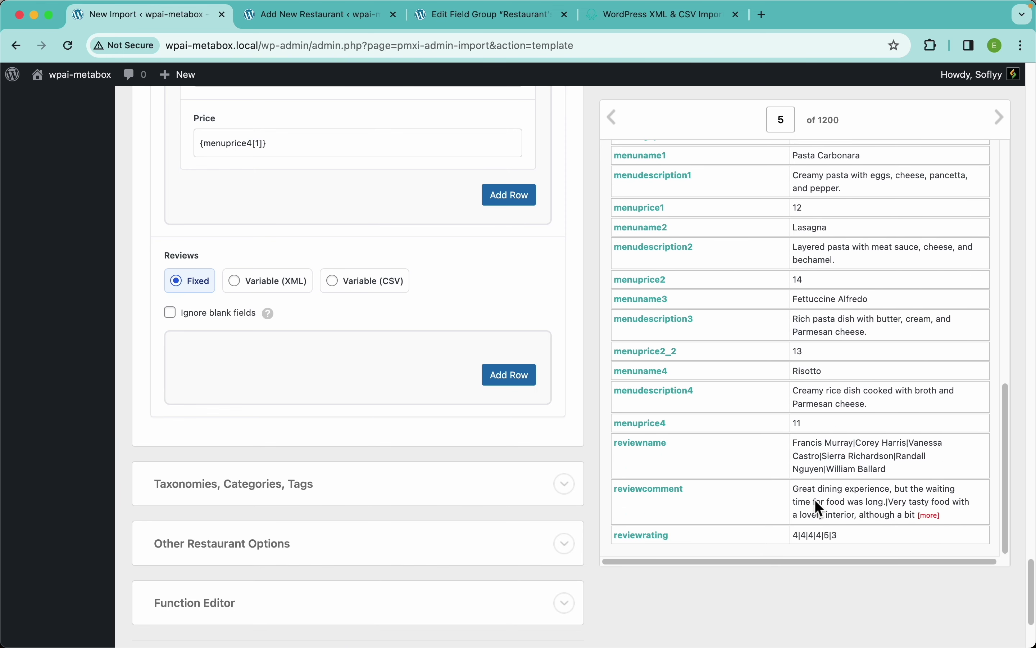
drag(838, 539, 819, 540)
click(621, 129)
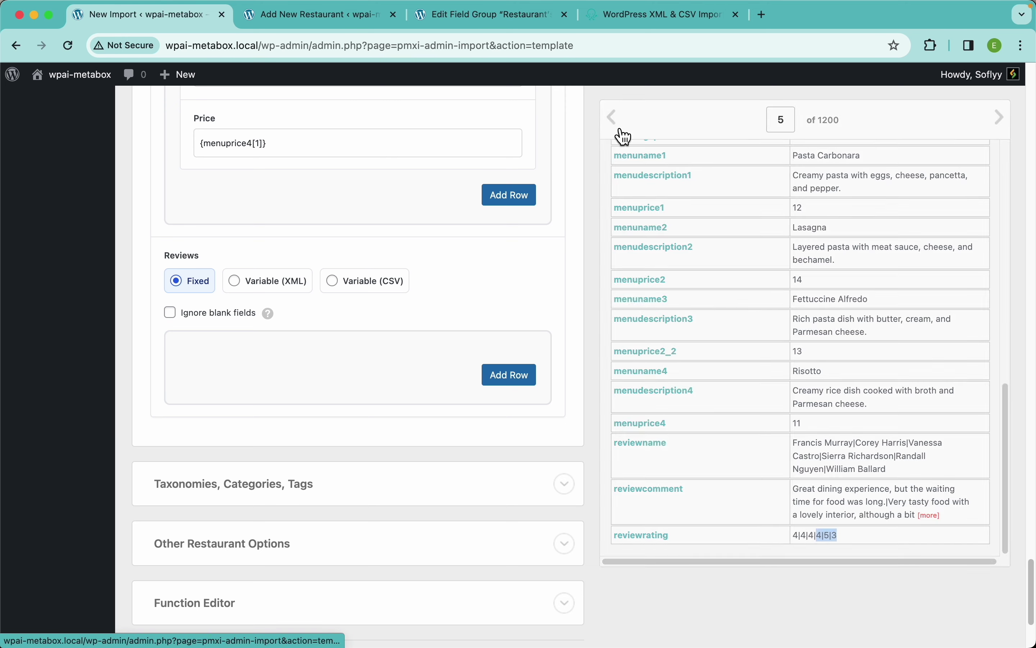
click(621, 131)
click(621, 131)
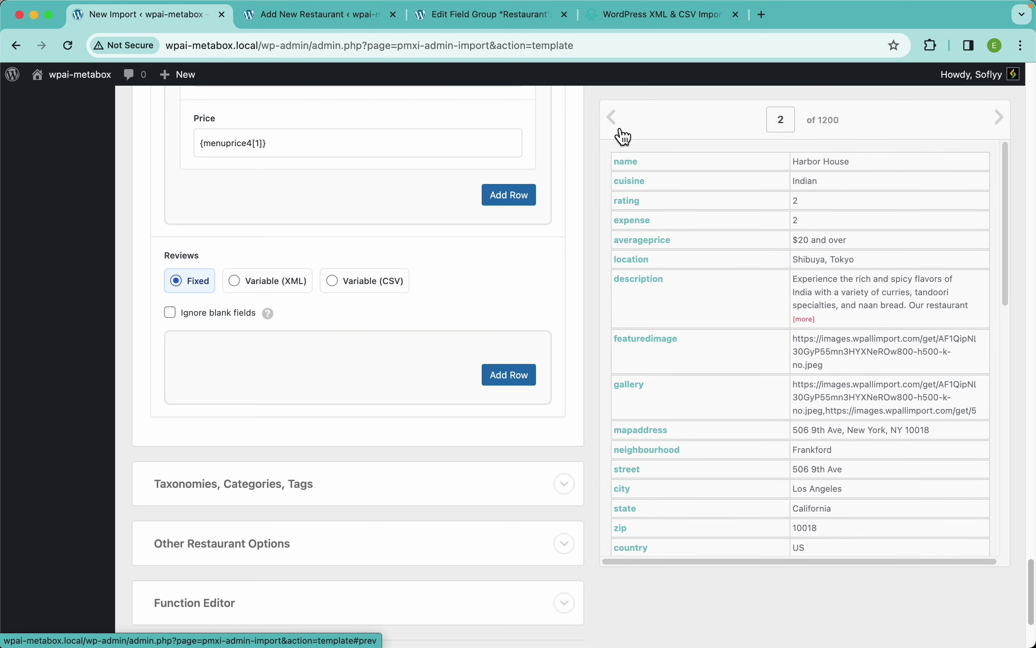
click(622, 131)
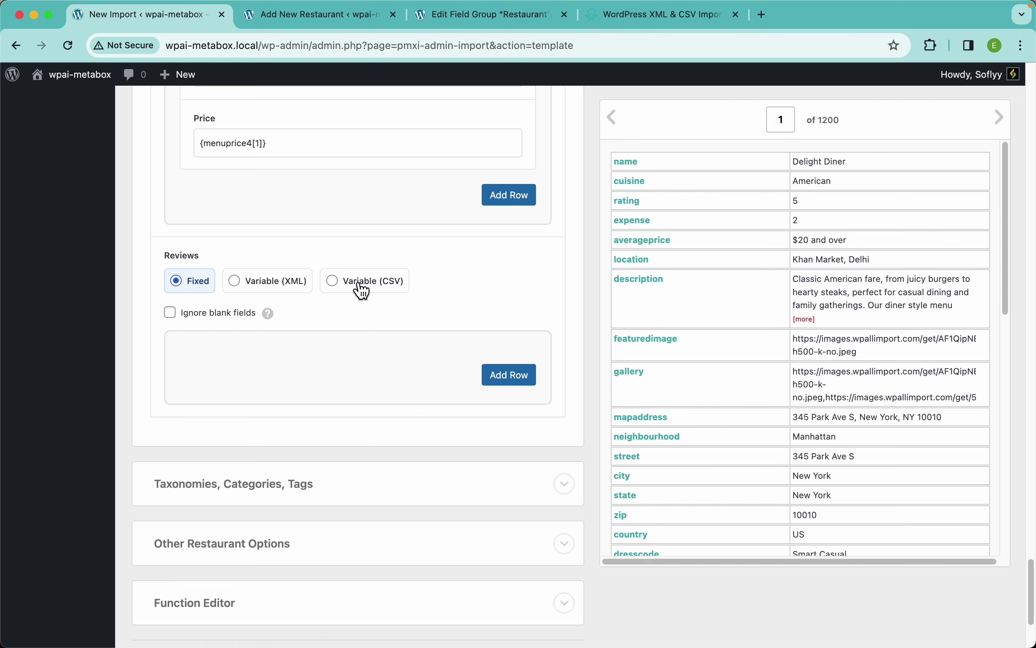
Set the Reviews group to Variable (CSV) with the | separator character and enable ignoring blank fields
click(370, 279)
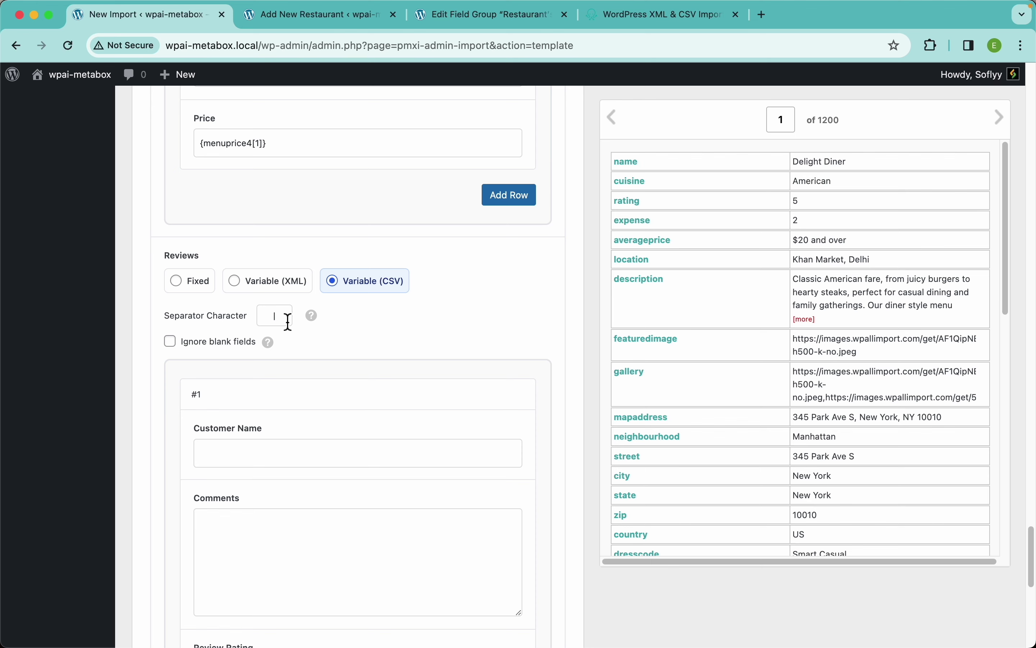
scroll(689, 245, down, 10)
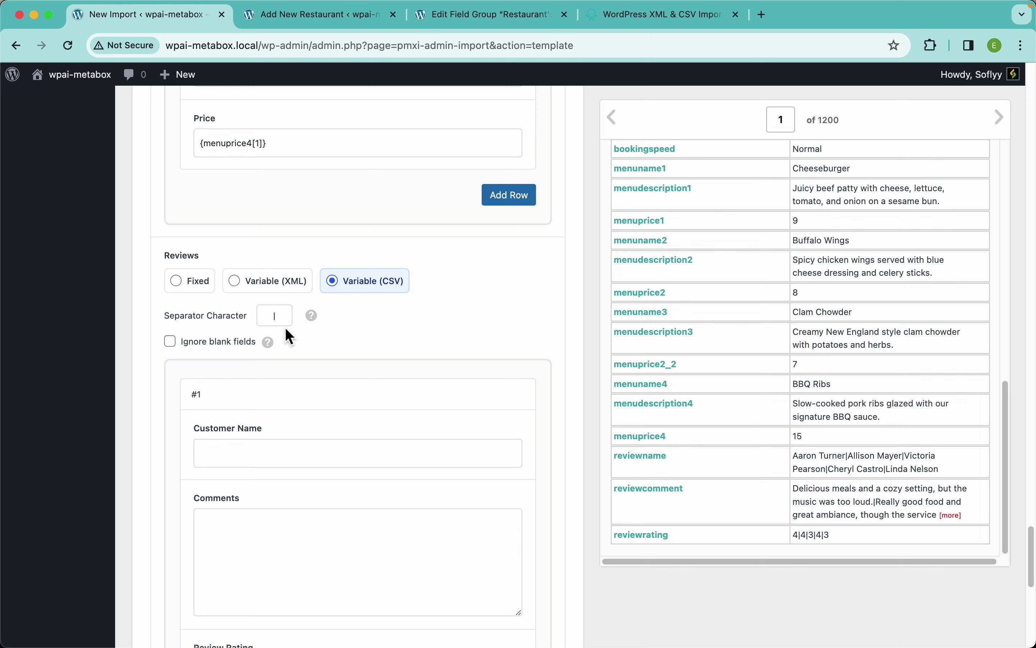
drag(286, 325, 255, 319)
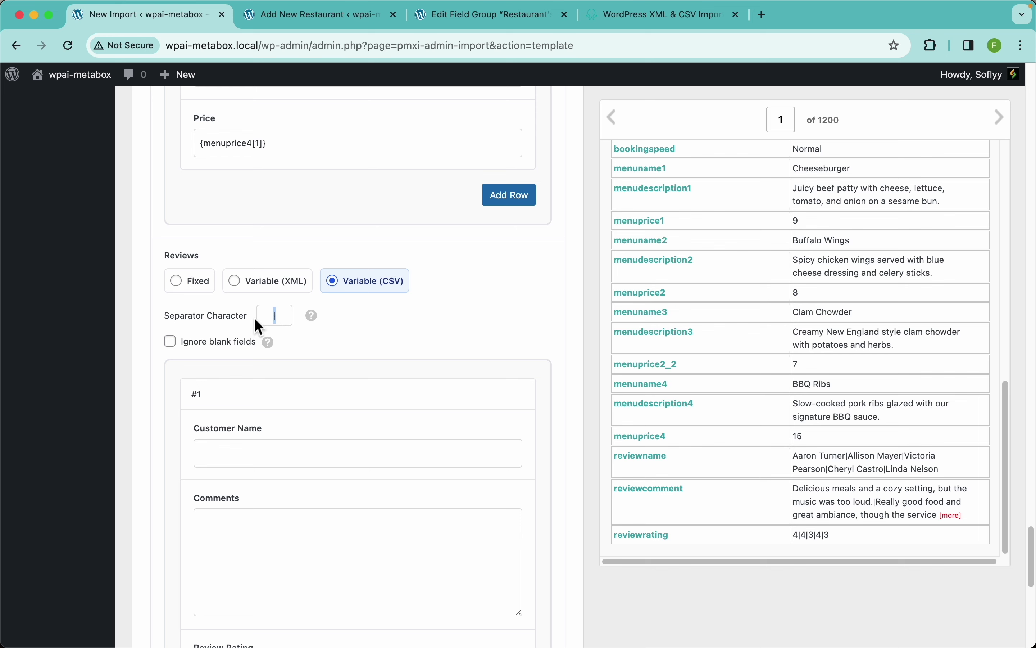
click(371, 334)
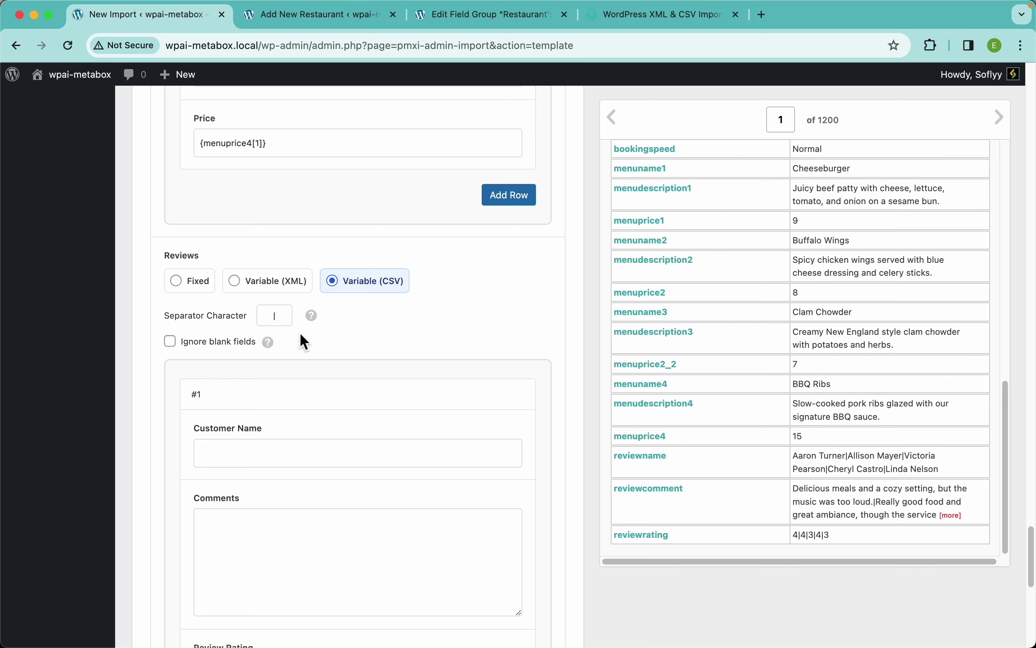
click(173, 346)
Map the Reviews group's Customer Name to {reviewname[1]} and Comments to {reviewcomment[1]}
scroll(739, 446, down, 10)
scroll(736, 444, up, 5)
scroll(736, 444, down, 5)
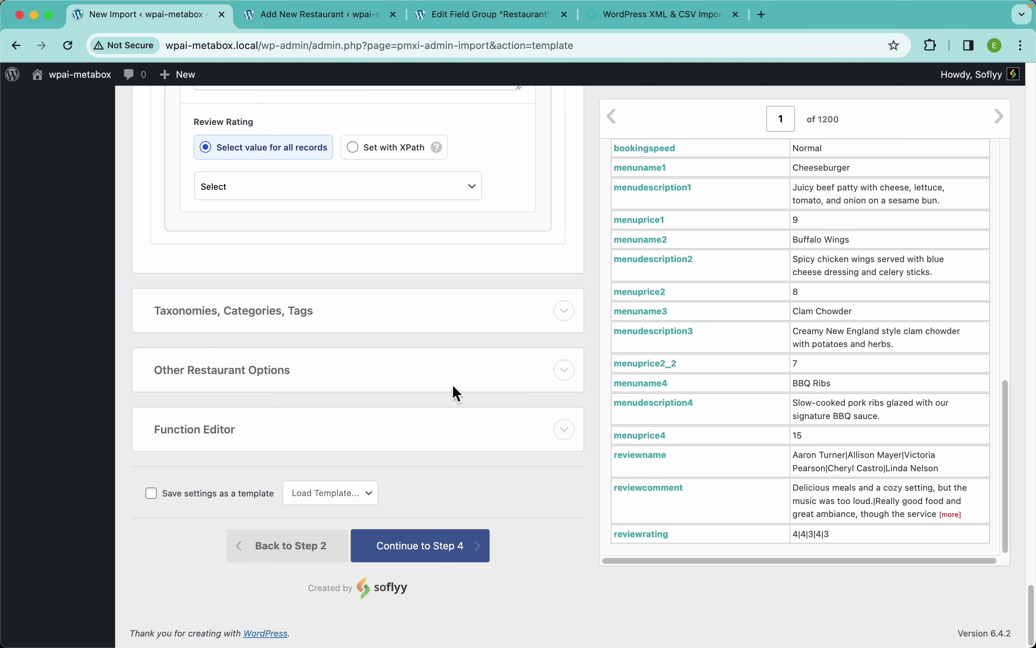
scroll(453, 388, up, 5)
scroll(453, 388, up, 3)
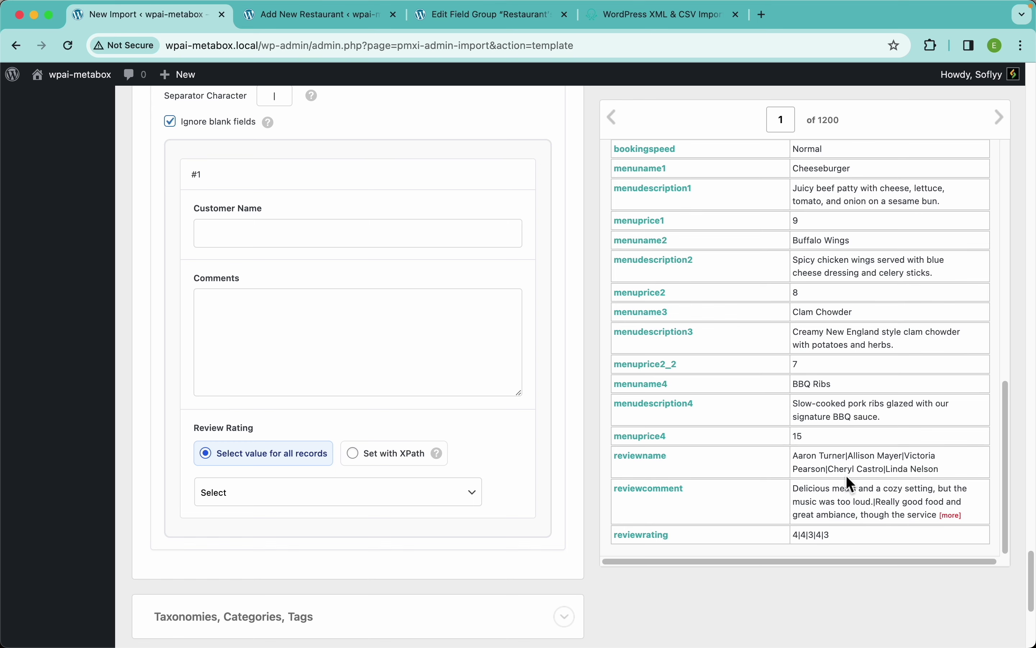
scroll(410, 326, up, 2)
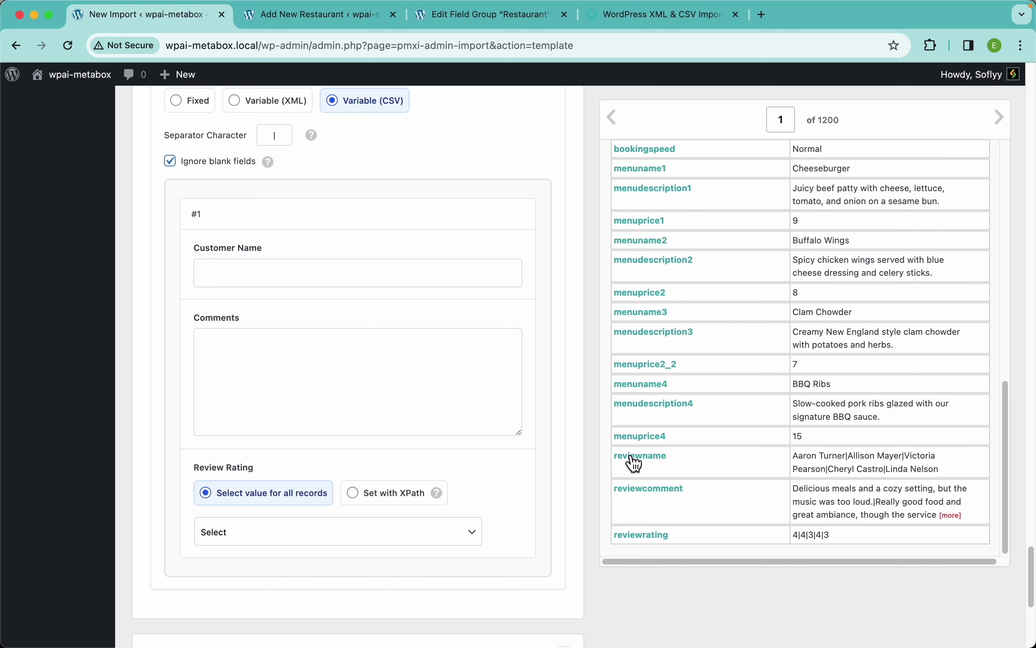
drag(649, 469, 398, 287)
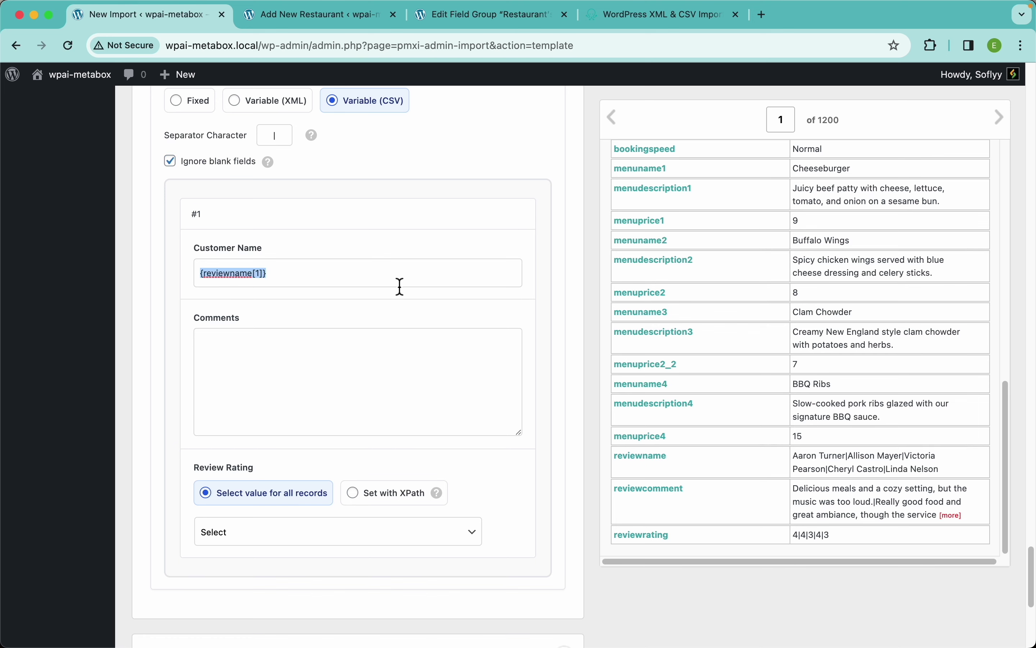
drag(629, 491, 396, 361)
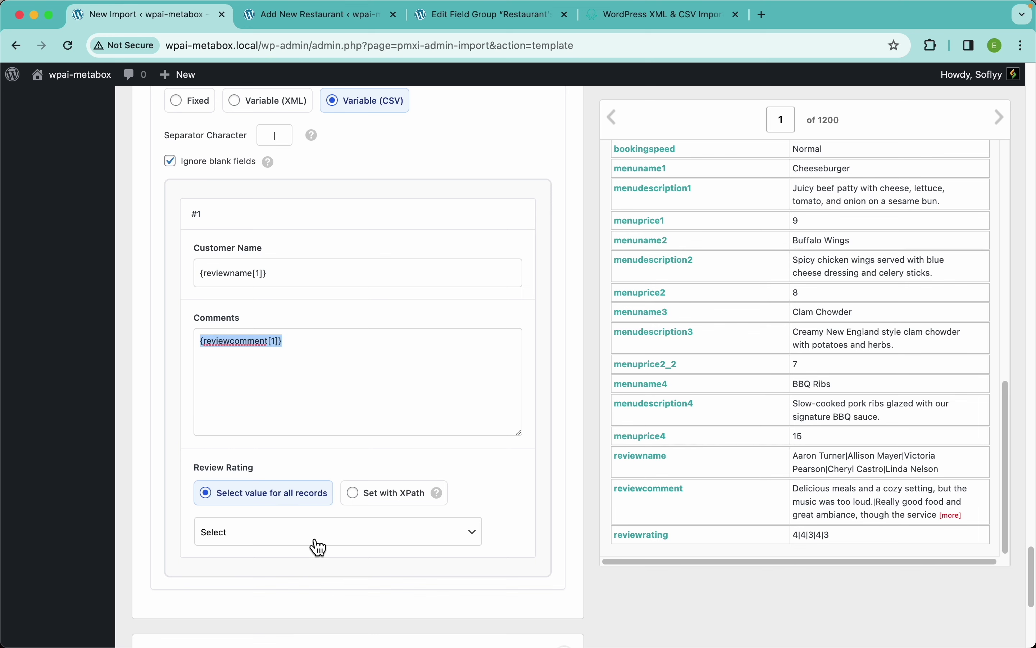
Switch Review Rating to Set with XPath and map it to {reviewrating[1]}
click(331, 546)
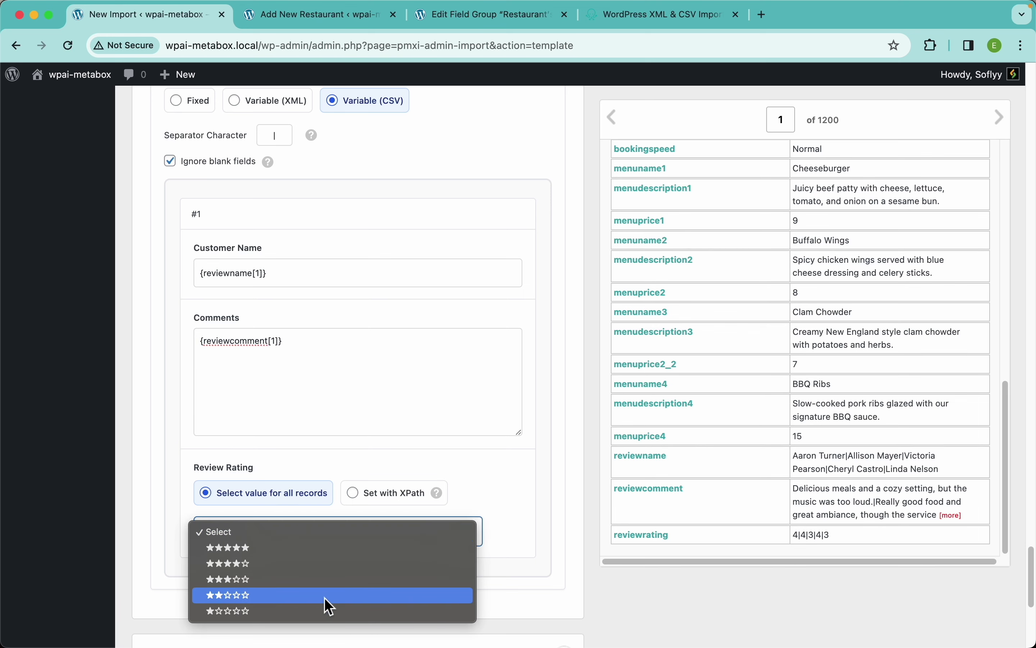
click(534, 539)
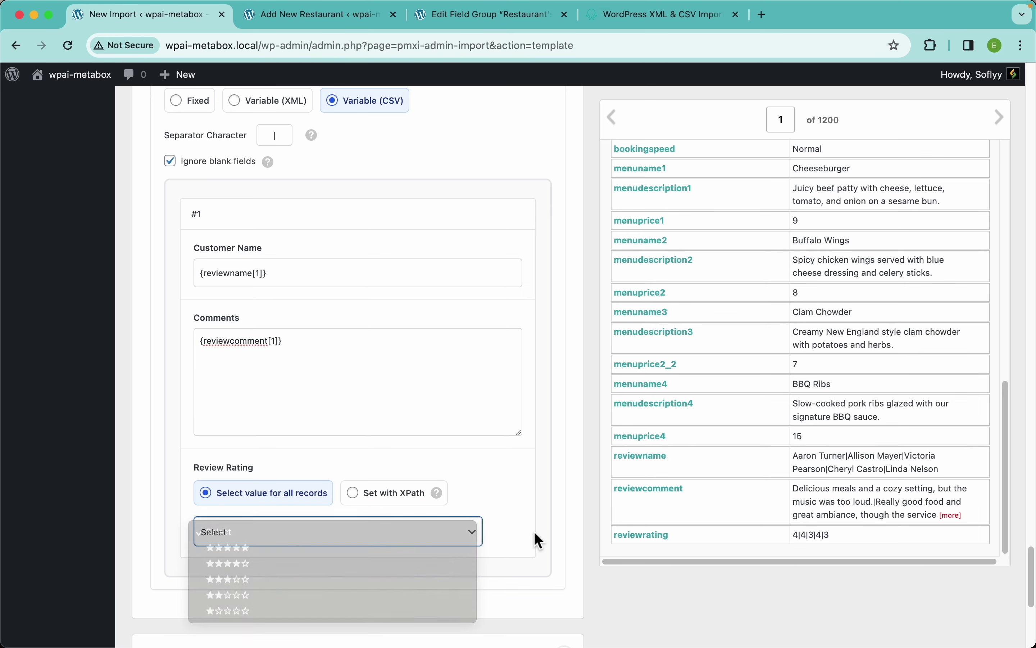
click(407, 500)
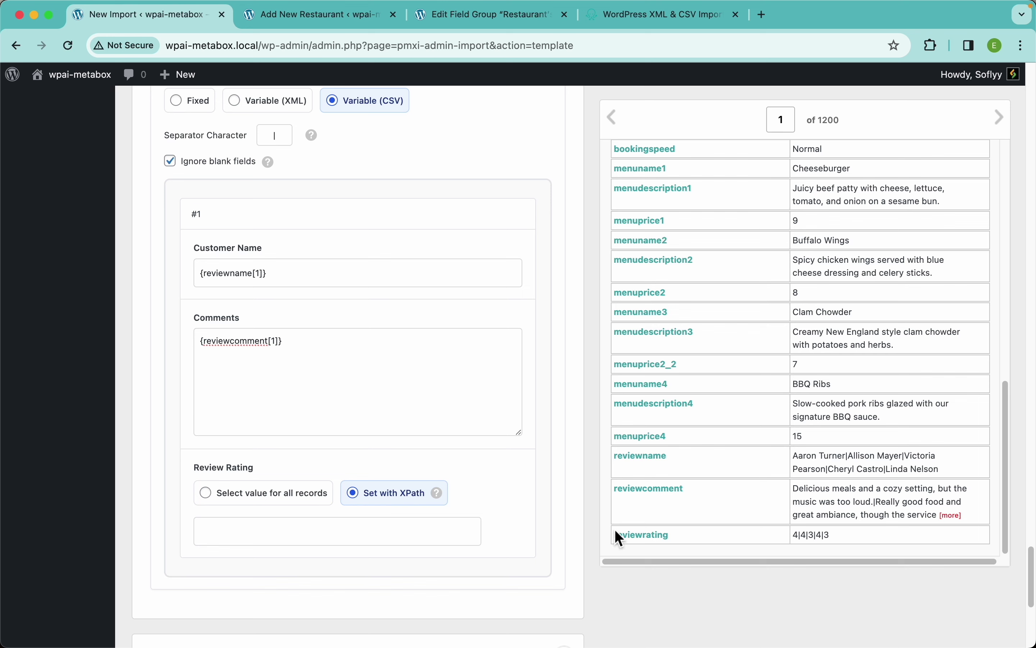
drag(638, 539, 421, 538)
Review all field mappings in the Meta Box Add-On section, from Map Address through the Recommended Dishes and Reviews groups
scroll(376, 378, down, 6)
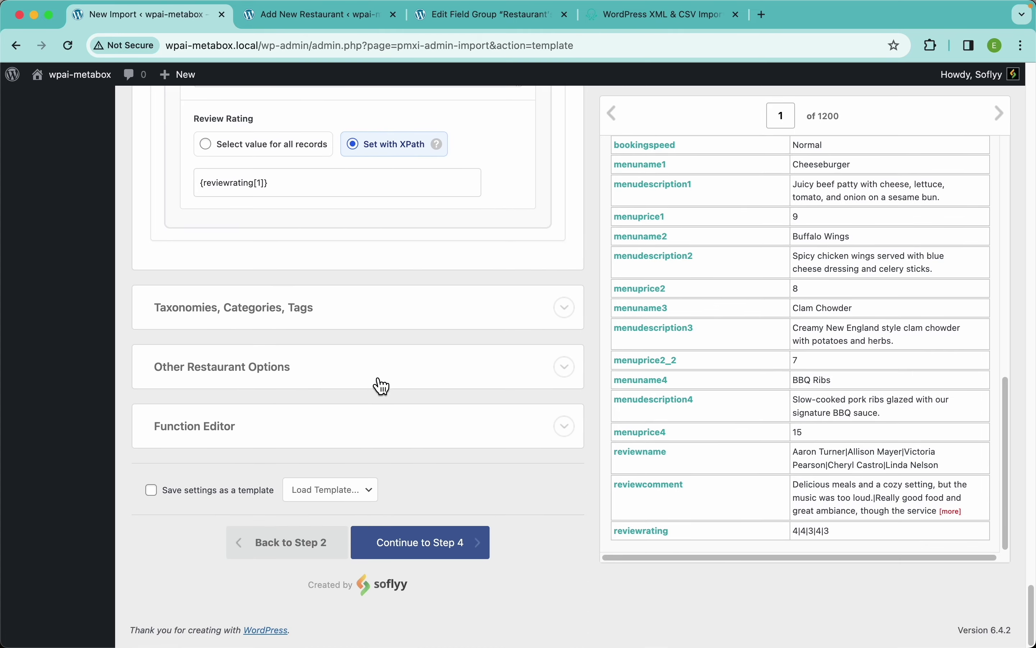
scroll(385, 342, up, 10)
scroll(401, 271, up, 15)
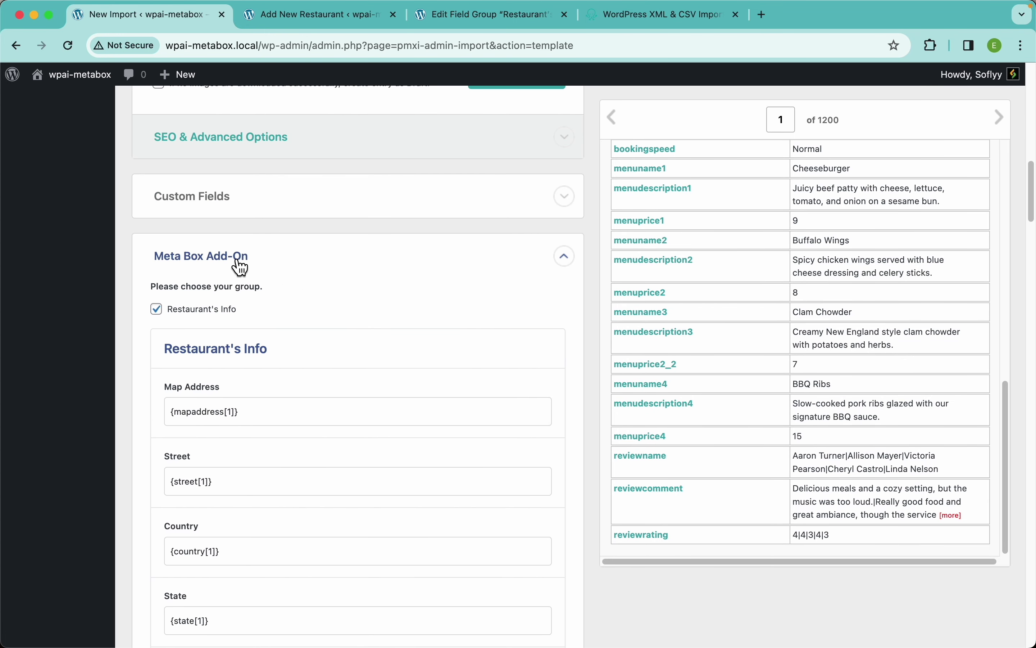
scroll(255, 323, down, 20)
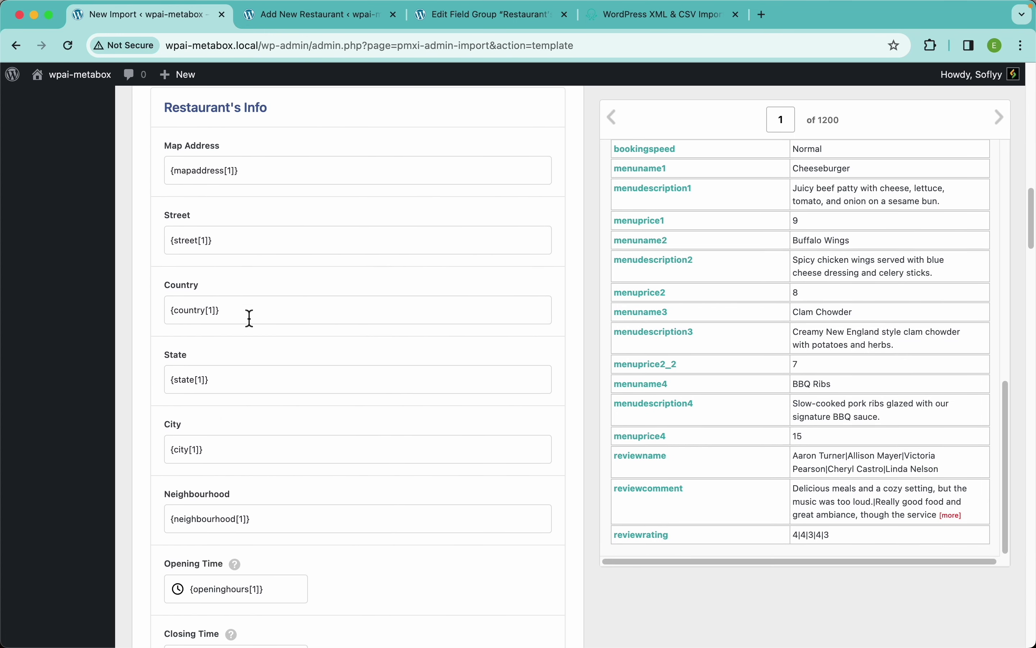
scroll(295, 262, down, 15)
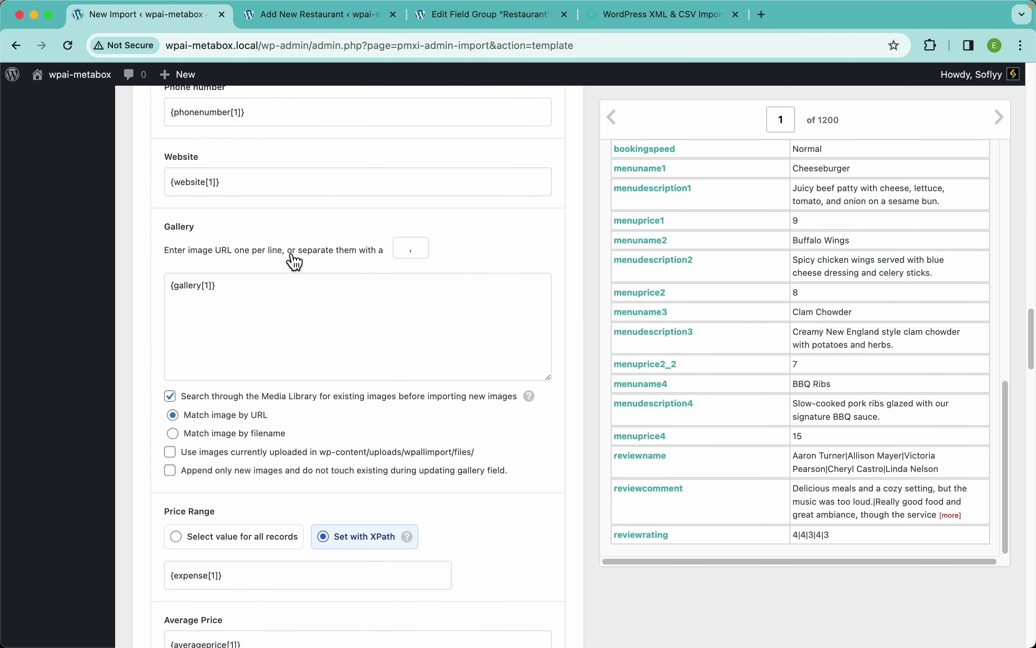
scroll(353, 377, down, 20)
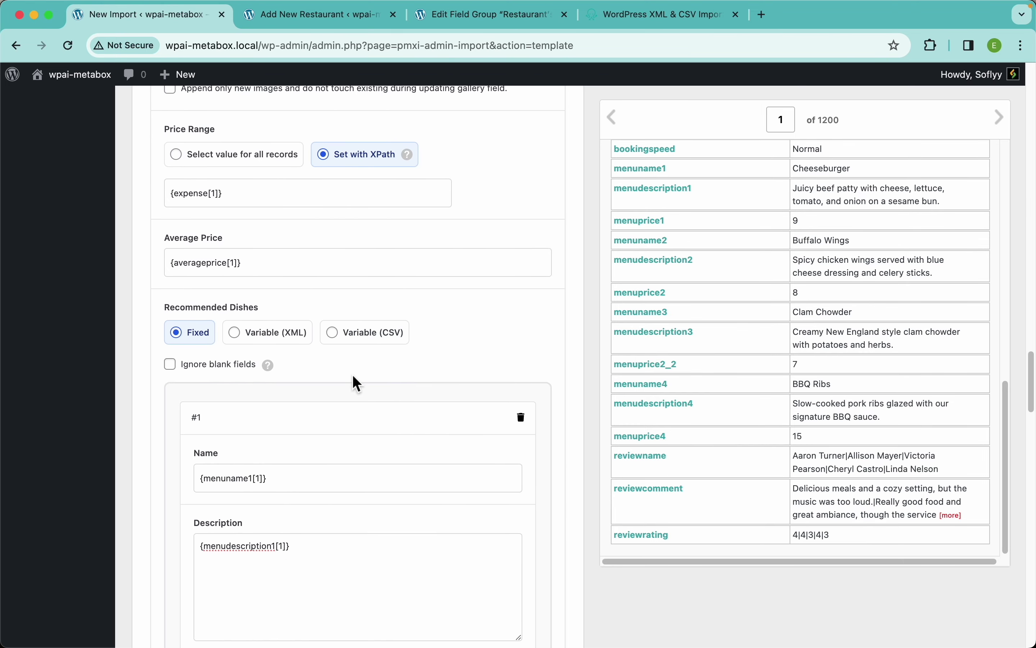
scroll(353, 377, down, 20)
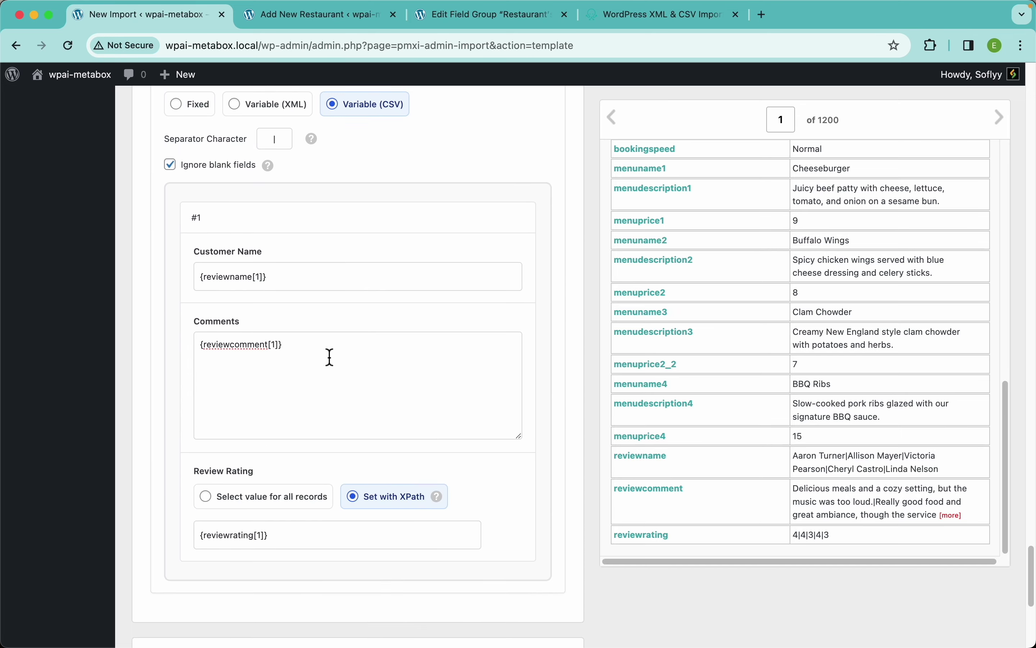
View the Documentation page on the WP All Import website and return to the import template
click(655, 26)
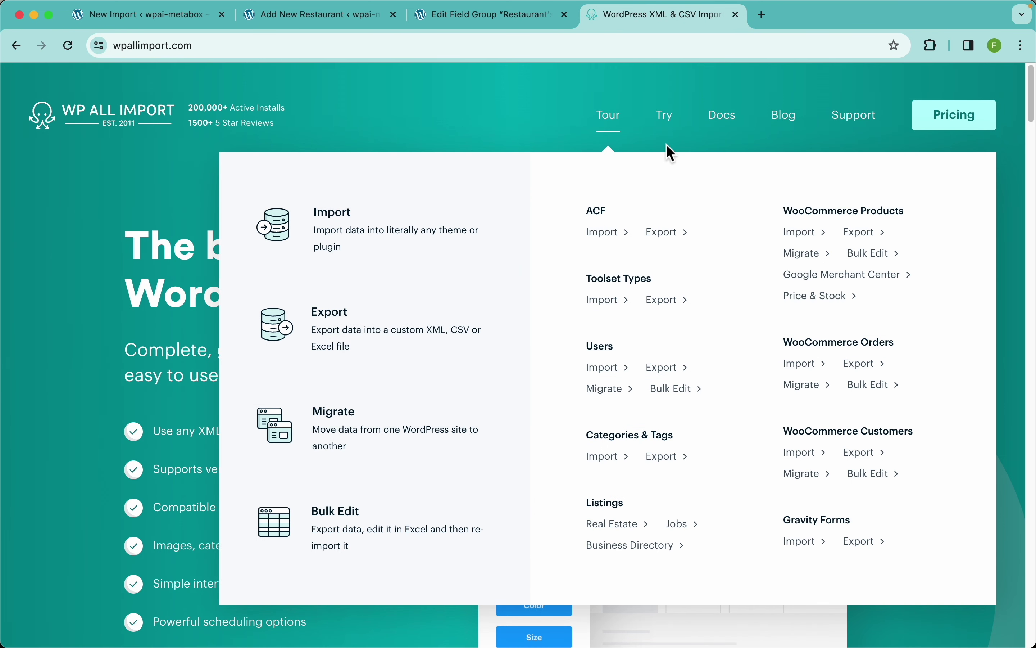
click(723, 119)
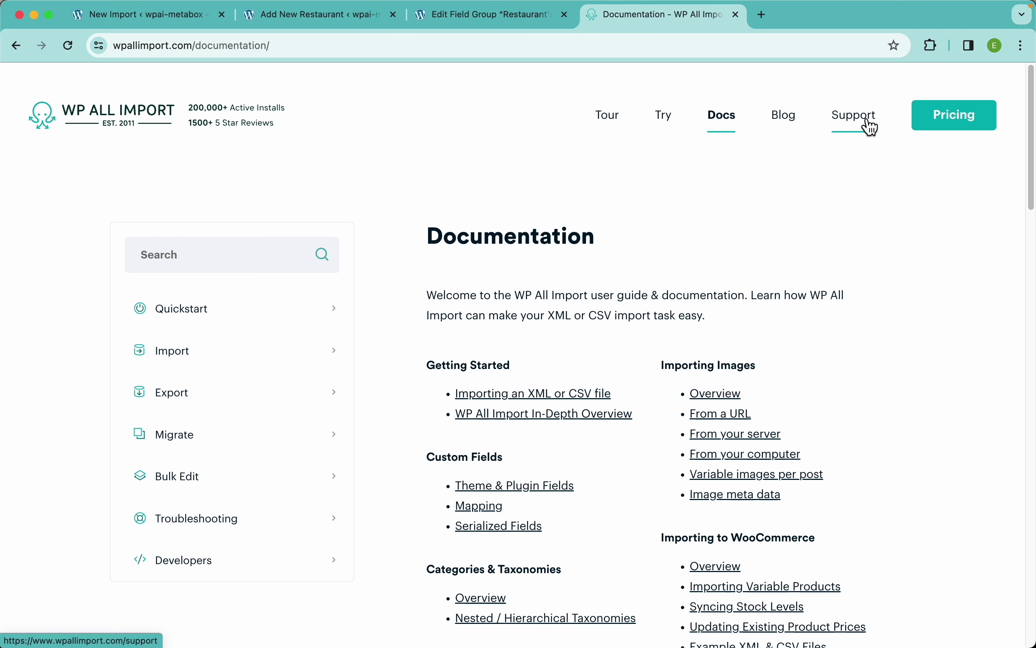
click(166, 27)
Enable the Cuisine taxonomy in Taxonomies, Categories, Tags and map its single-term value to {cuisine[1]}
scroll(336, 457, down, 6)
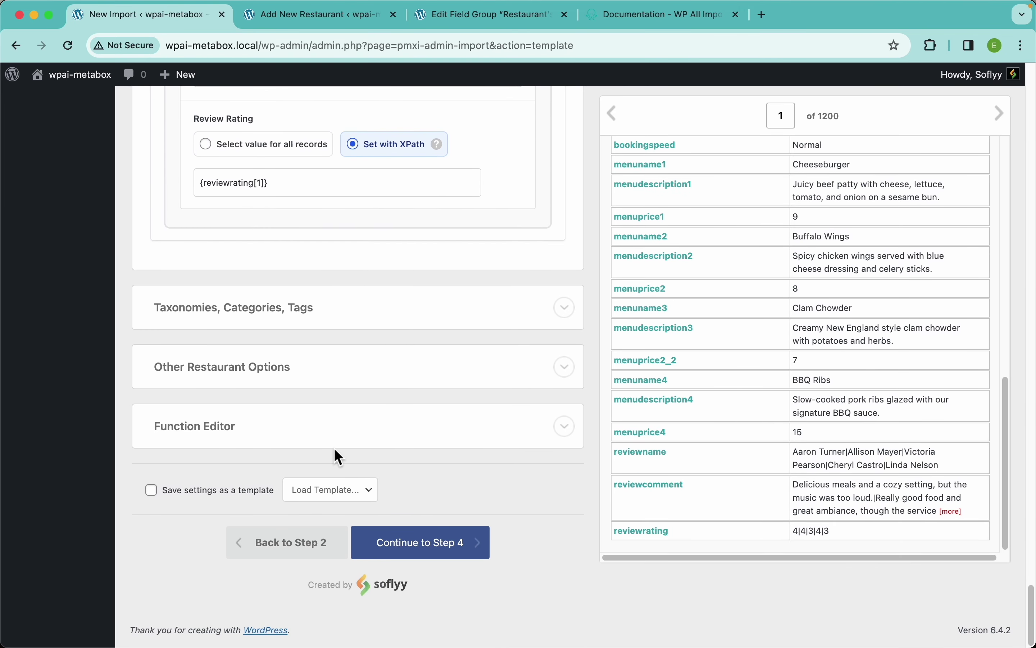
click(224, 318)
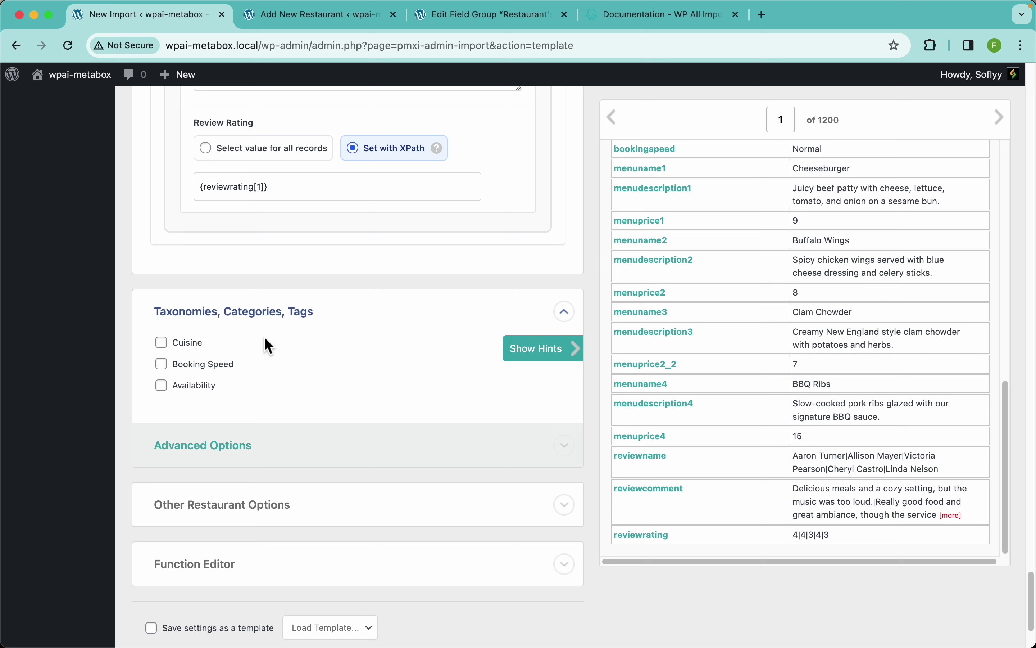
click(189, 344)
scroll(743, 248, up, 10)
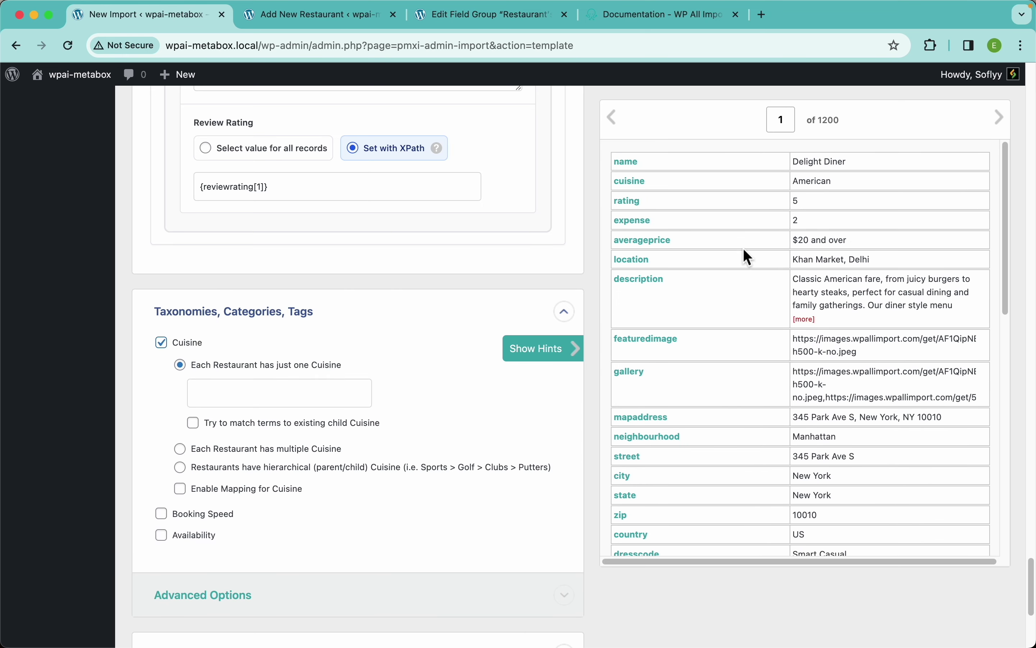
drag(641, 198, 304, 398)
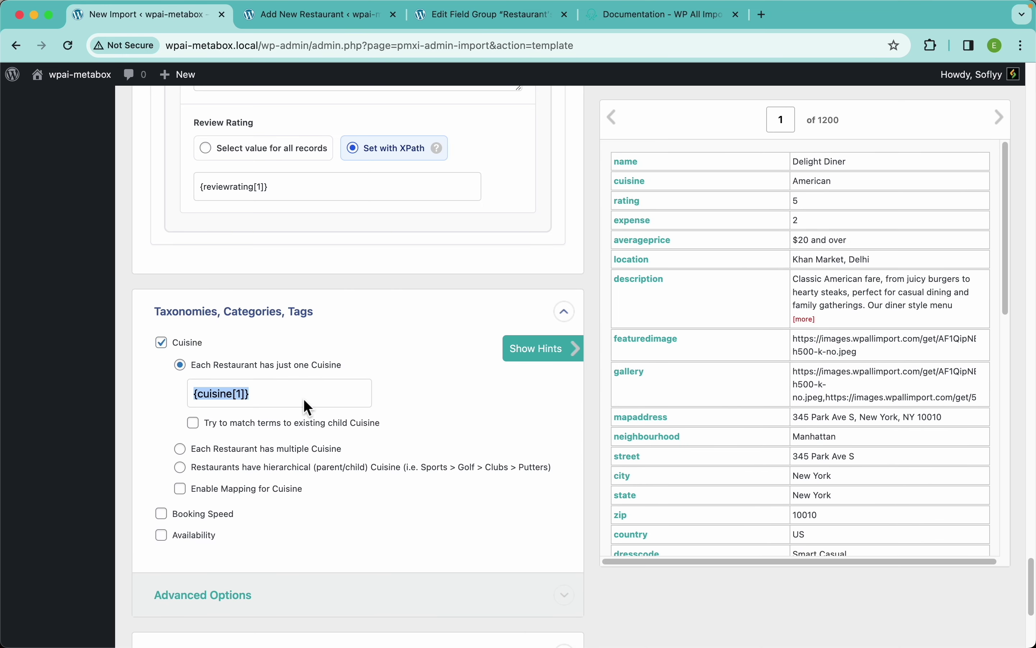
Enable the Booking Speed taxonomy and map its single-term value to {bookingspeed[1]}
scroll(304, 401, down, 5)
click(209, 317)
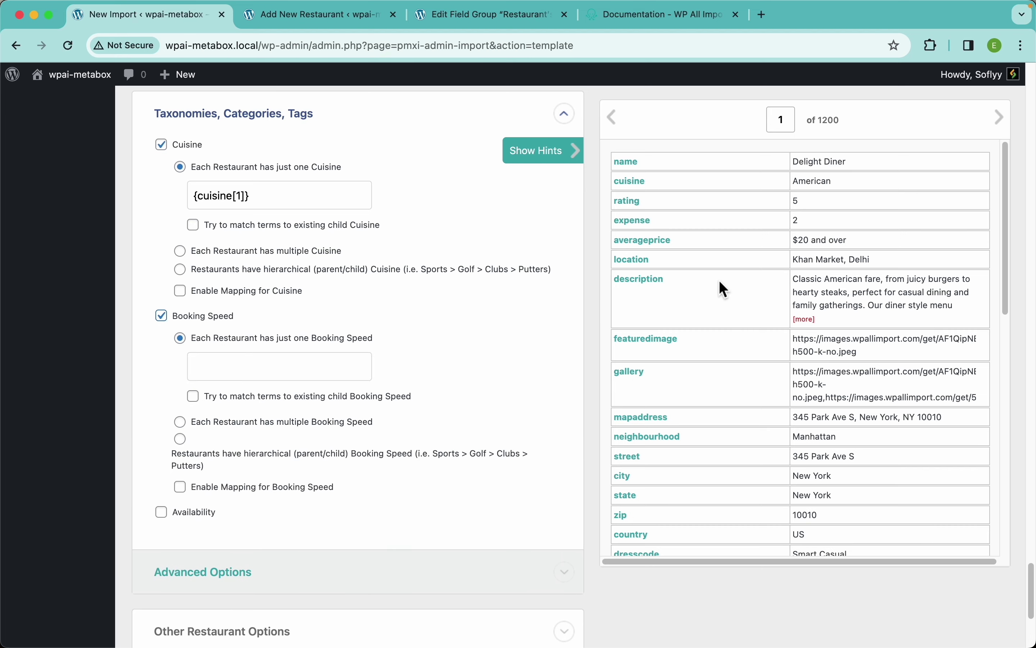
scroll(707, 379, down, 10)
scroll(710, 401, up, 6)
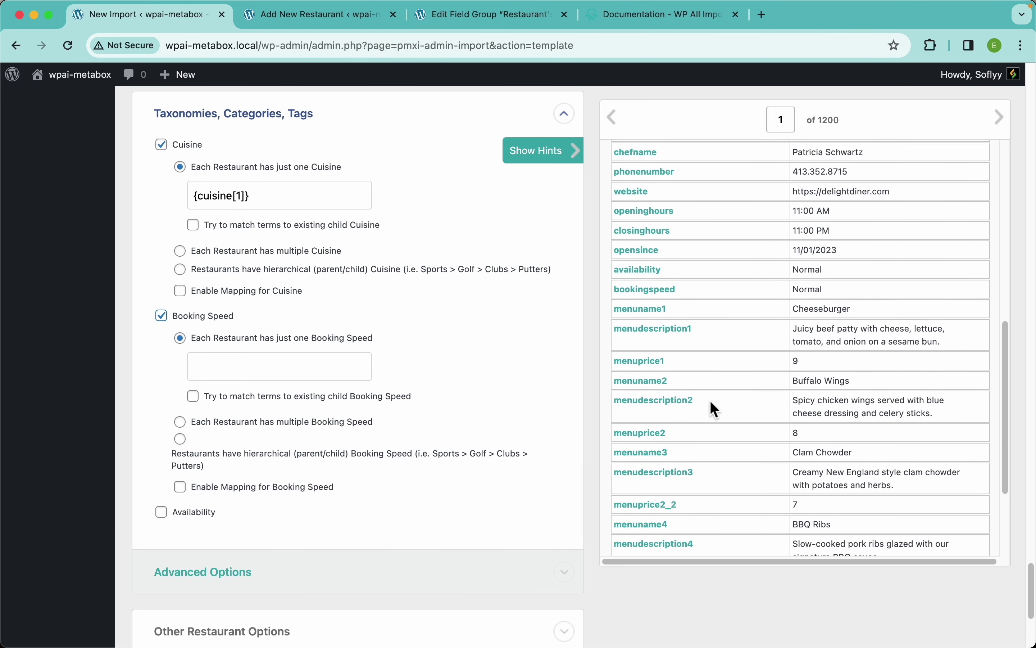
scroll(710, 400, down, 5)
scroll(710, 401, up, 4)
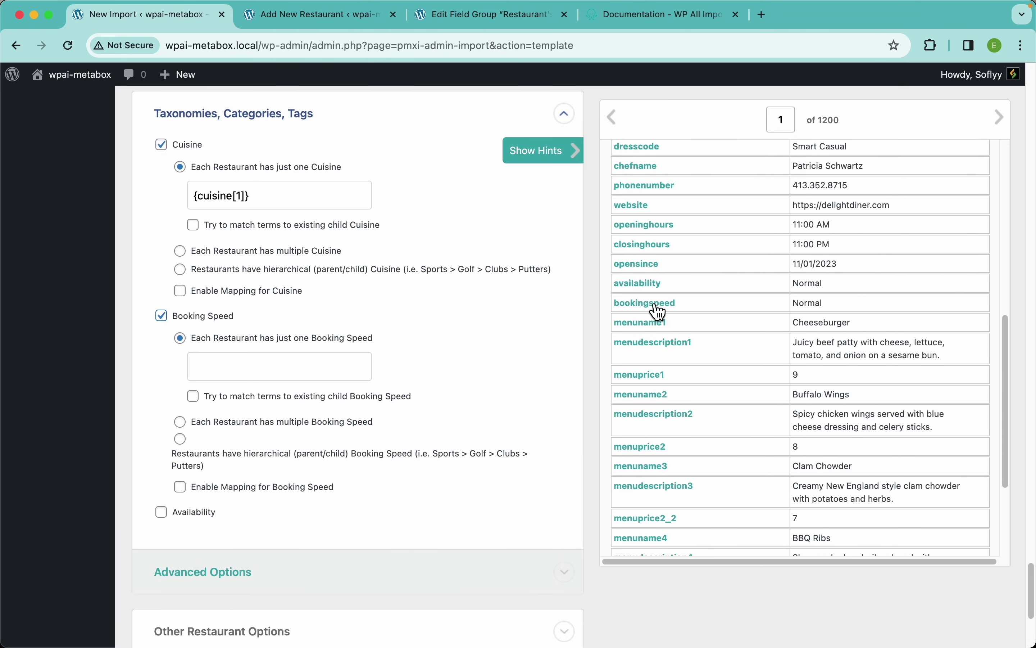
drag(648, 313, 257, 370)
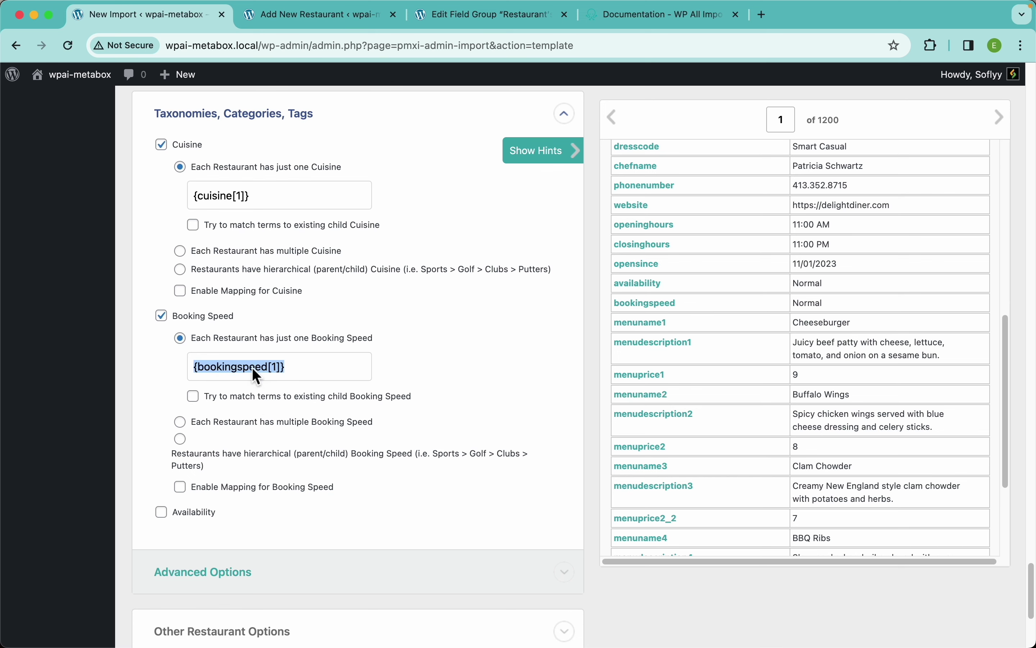
Enable the Availability taxonomy and map its single-term value to {availability[1]}
click(204, 518)
scroll(357, 502, down, 5)
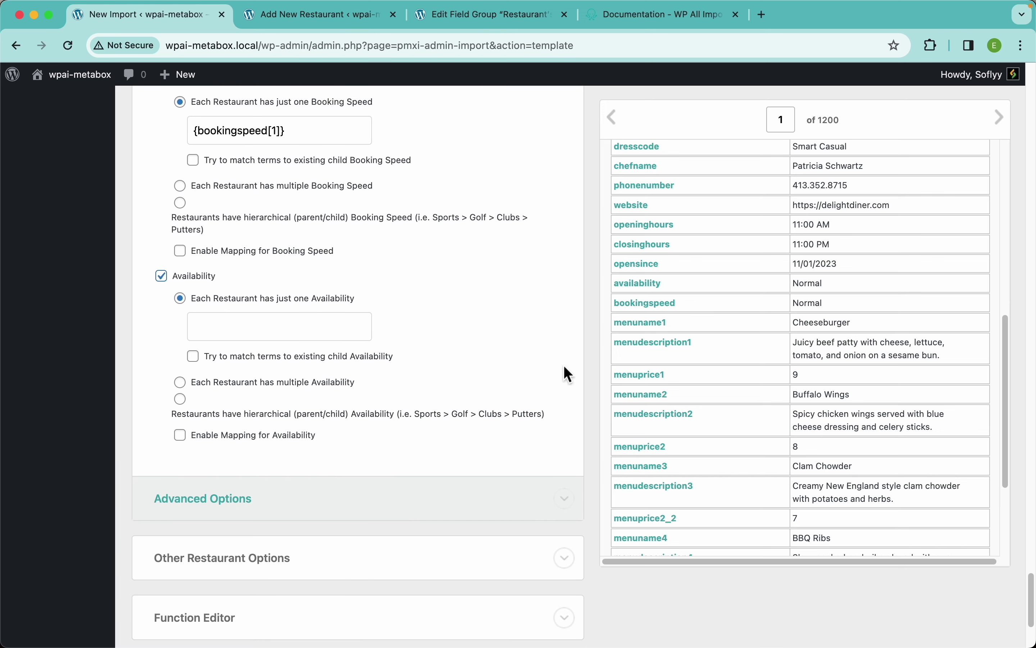
drag(640, 283, 324, 321)
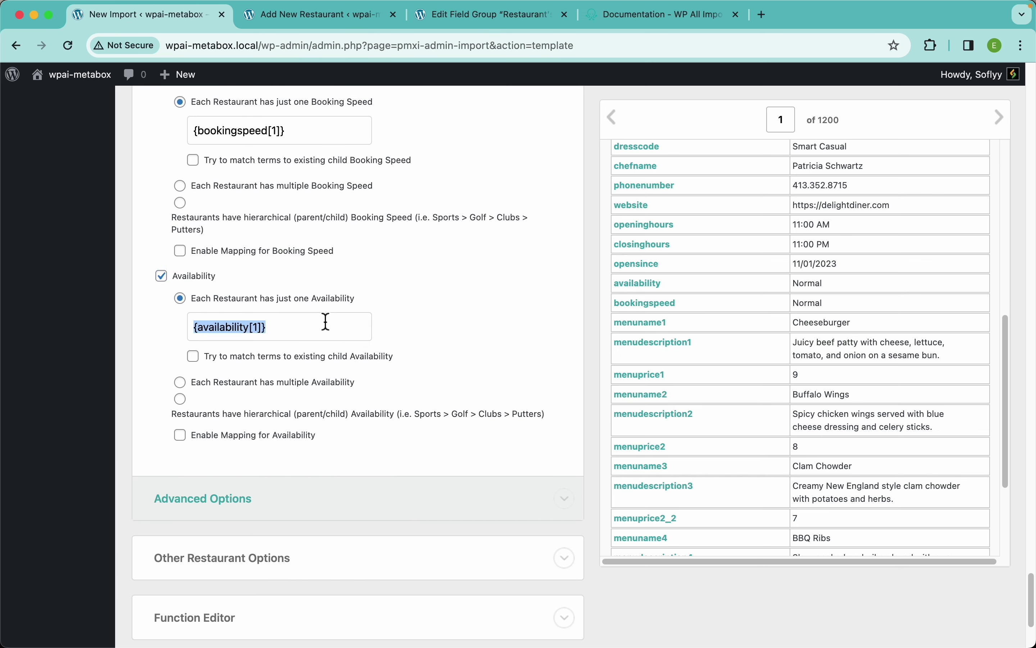
Expand Other Restaurant Options to review the post status, dates, comments and template settings, and expand the Function Editor
scroll(326, 387, down, 5)
click(322, 387)
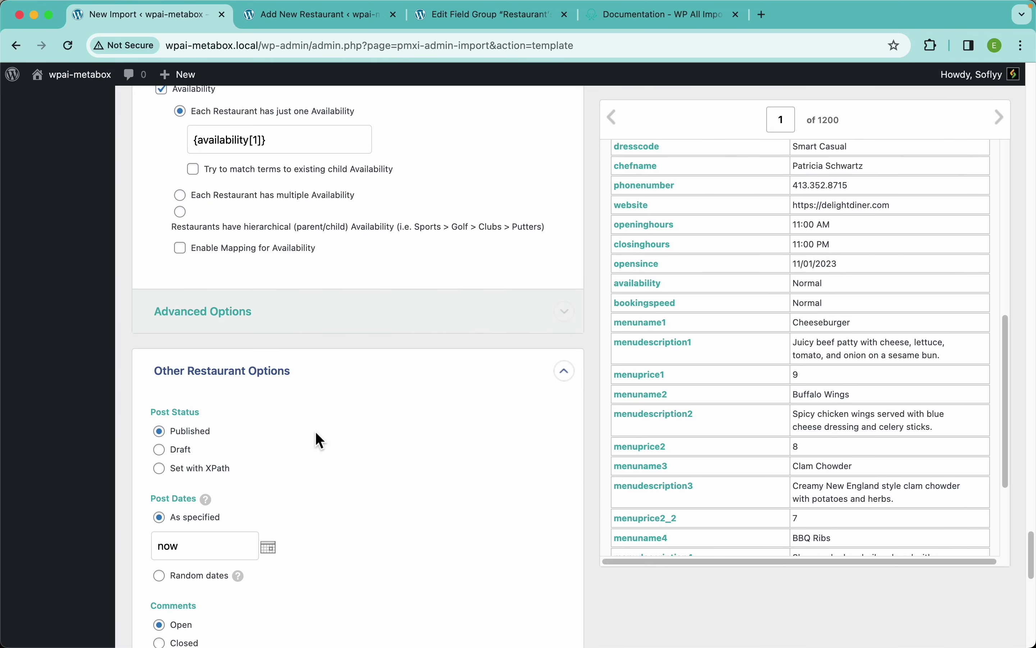
scroll(317, 432, down, 10)
scroll(351, 422, up, 3)
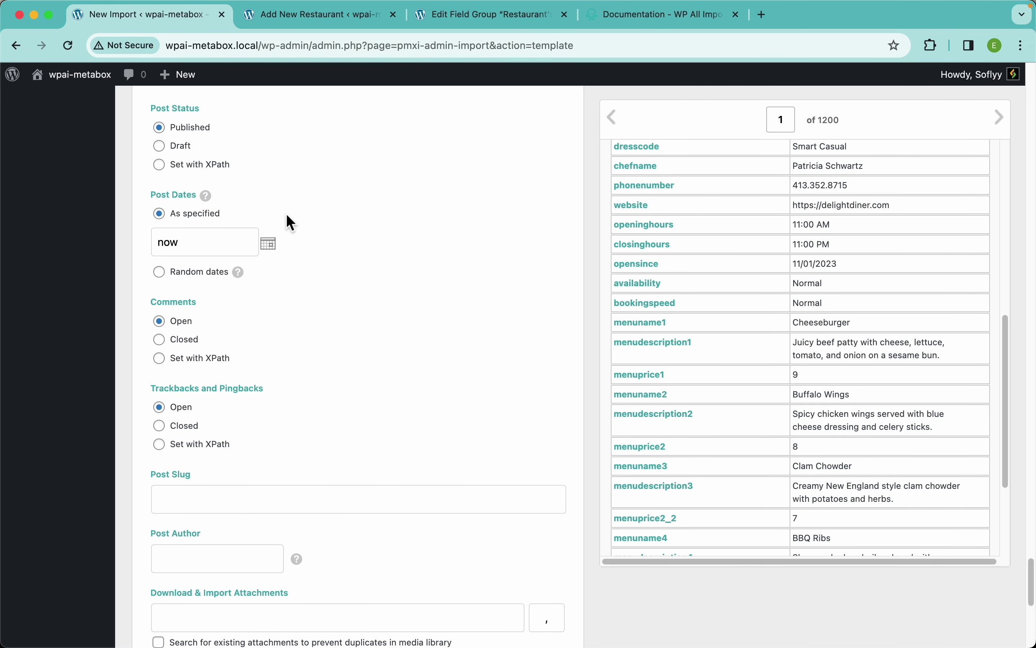
scroll(205, 252, up, 2)
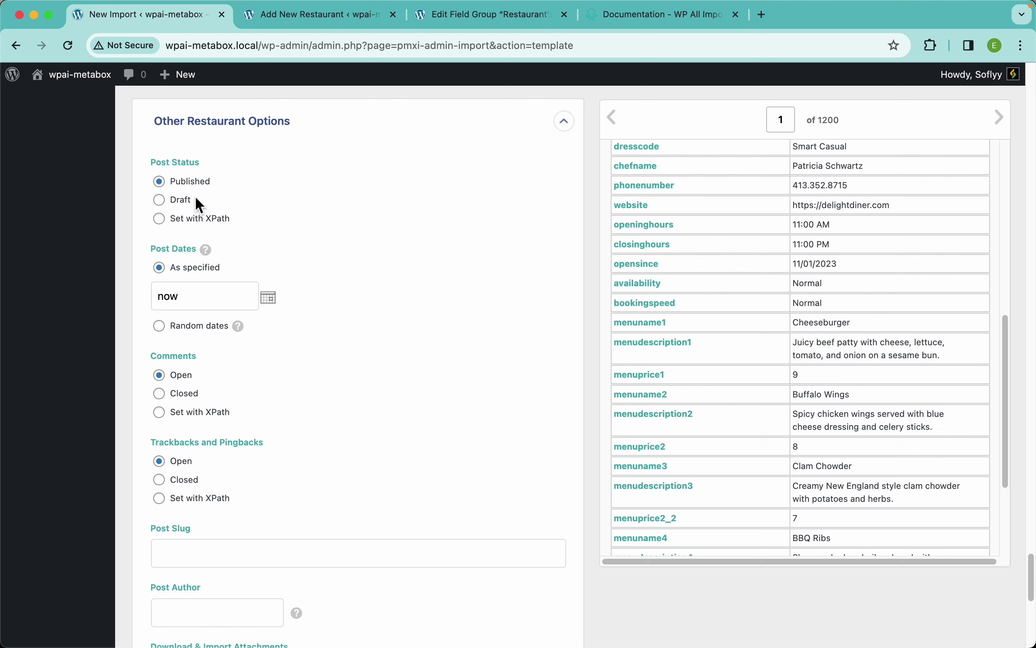
scroll(362, 411, down, 10)
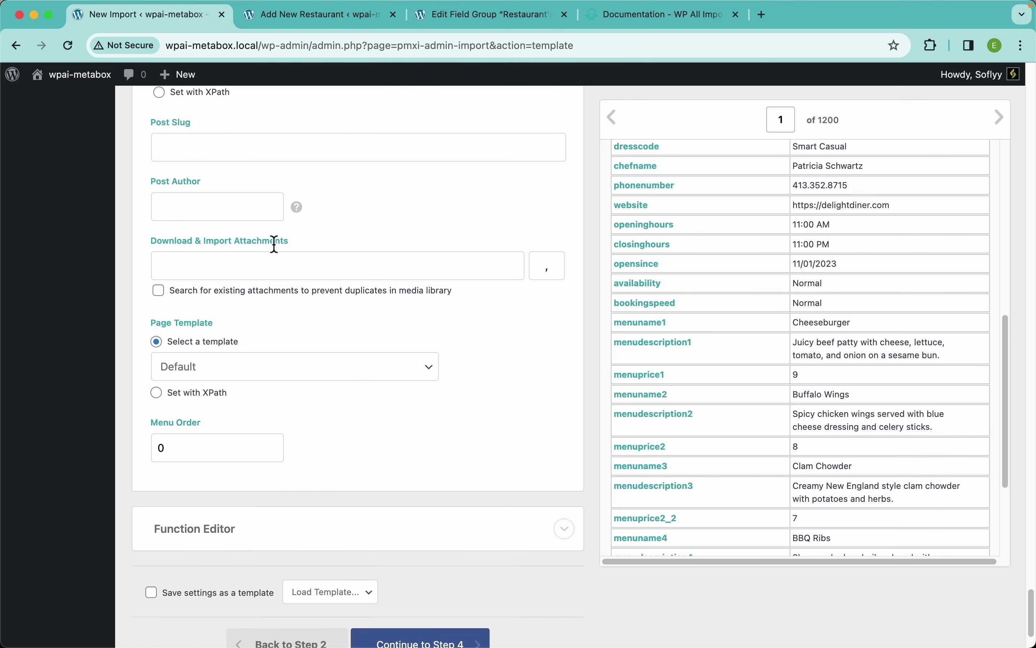
scroll(422, 230, down, 3)
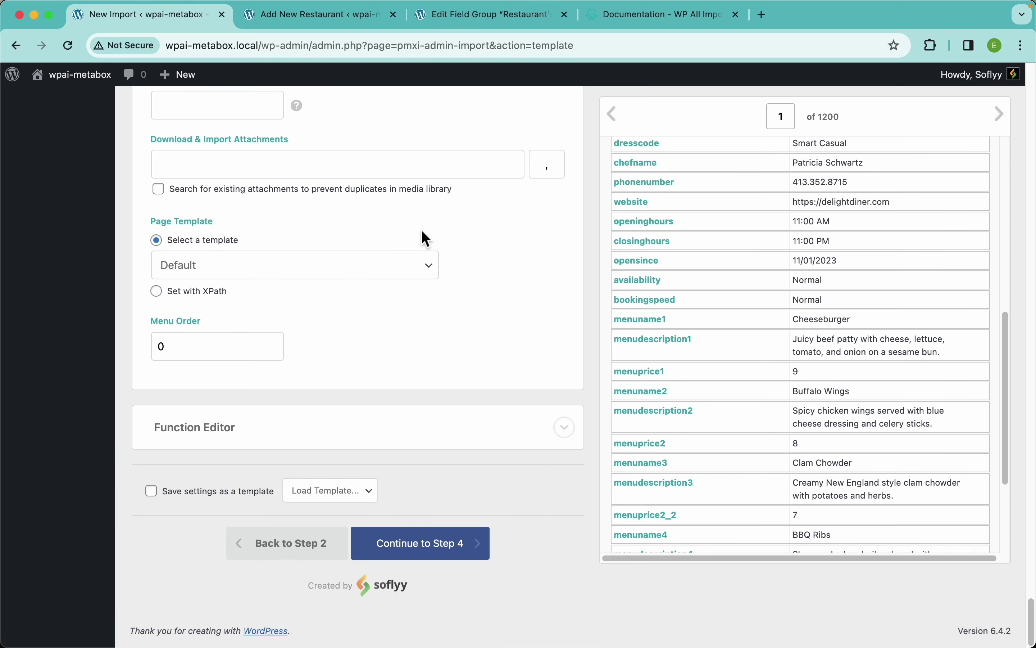
click(232, 433)
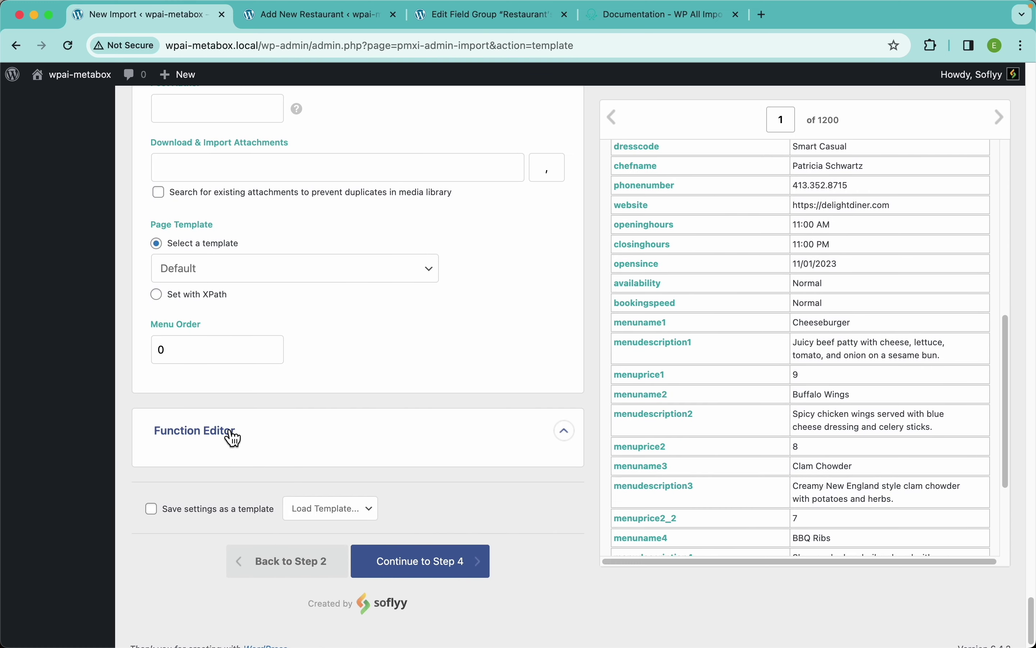
scroll(277, 393, down, 5)
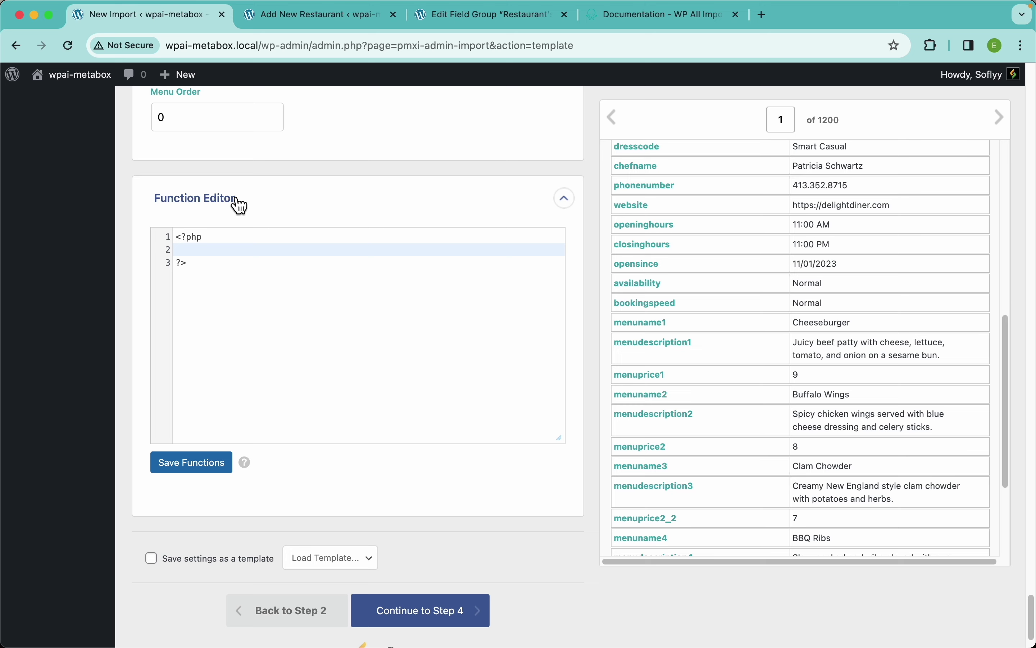
View the Inline PHP page in the WP All Import documentation's Custom Code section and return to the import template
click(647, 22)
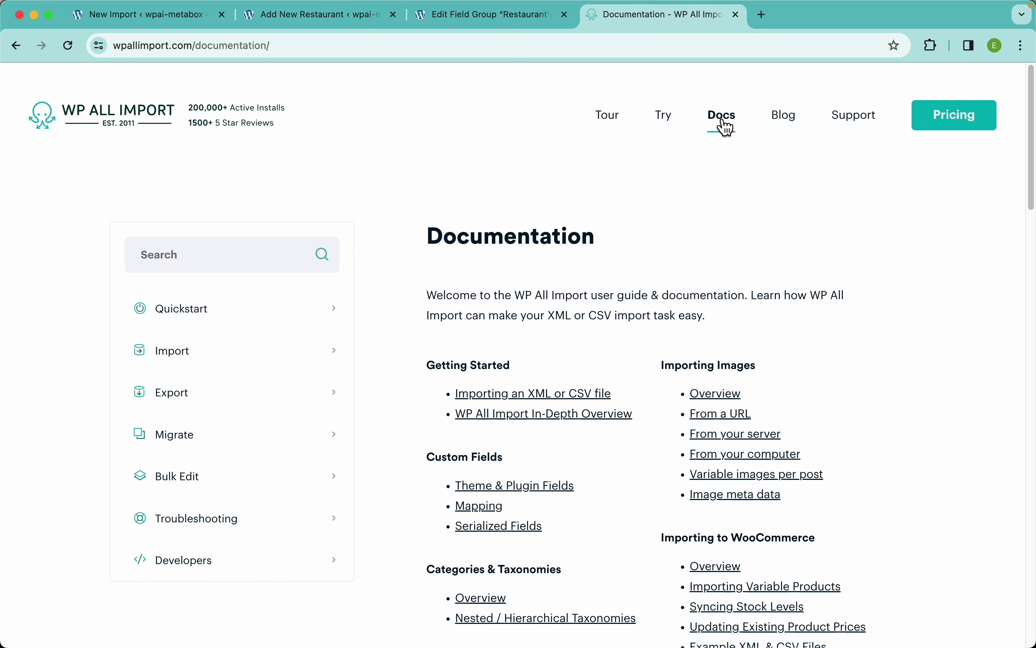
click(197, 365)
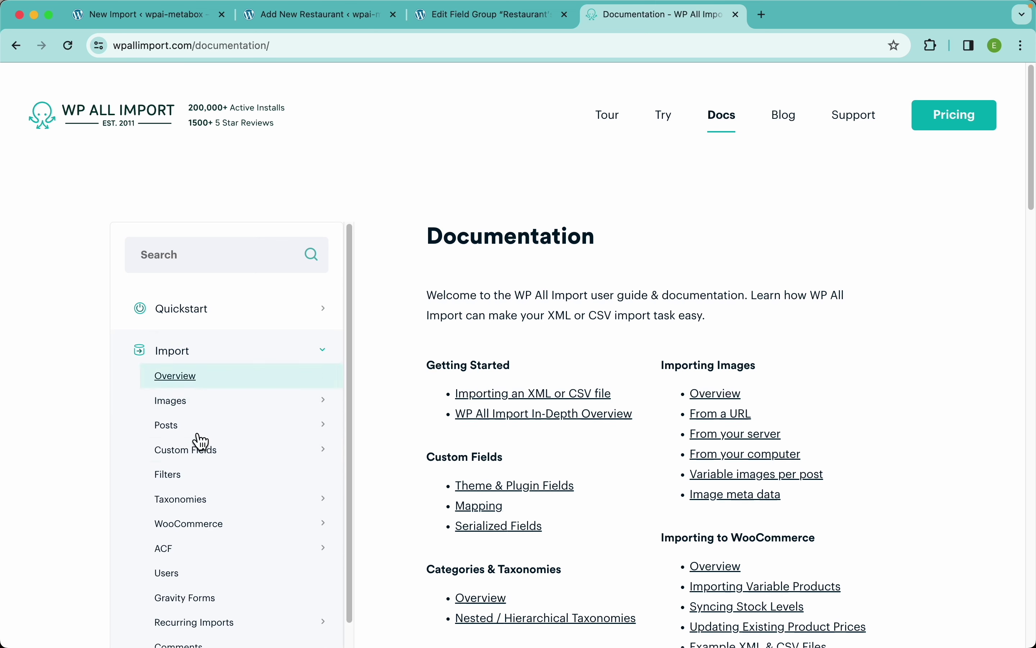
scroll(205, 475, down, 3)
scroll(200, 533, down, 3)
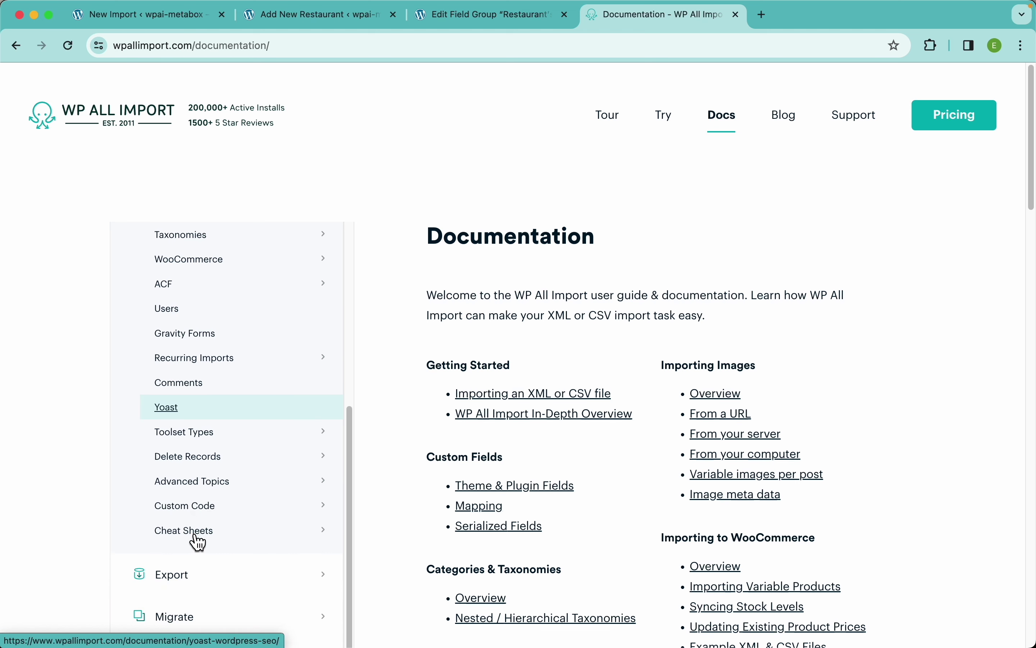
click(211, 514)
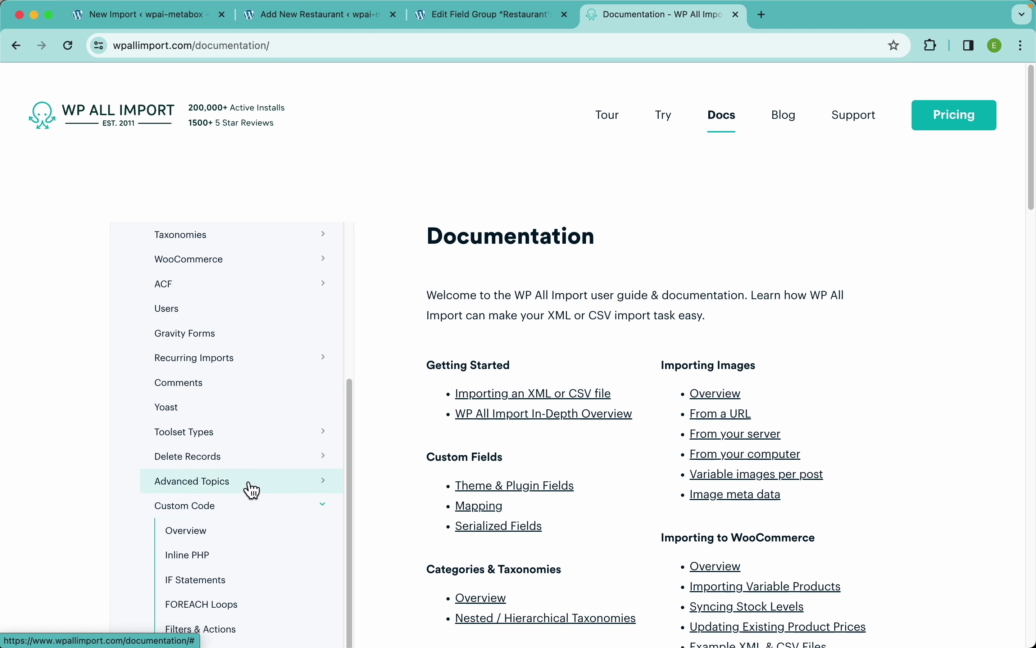
scroll(239, 480, down, 3)
click(261, 409)
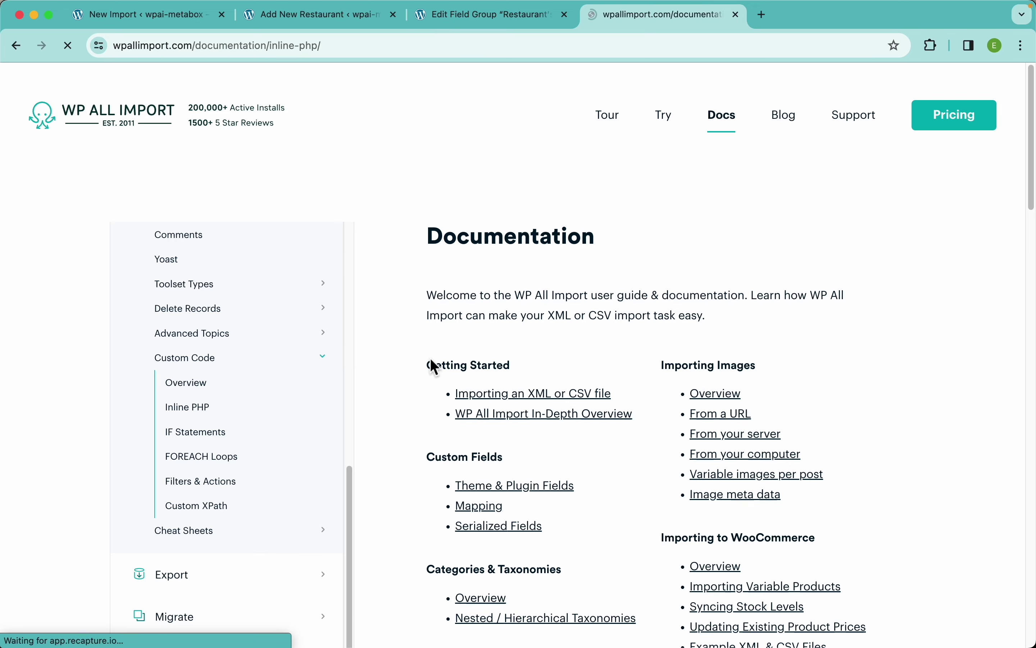
scroll(539, 326, down, 15)
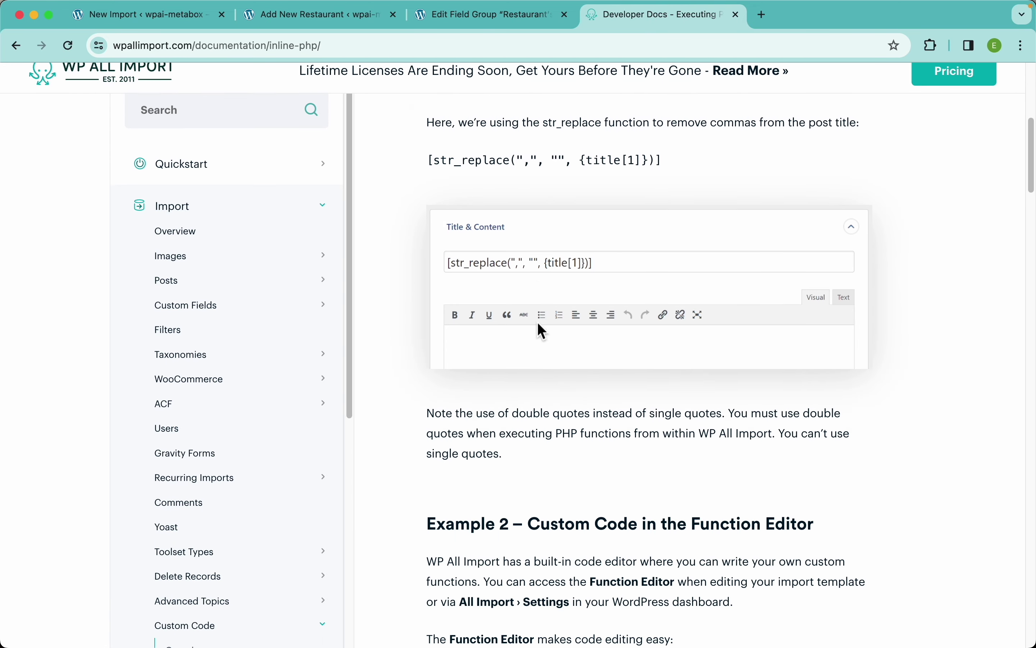
click(176, 21)
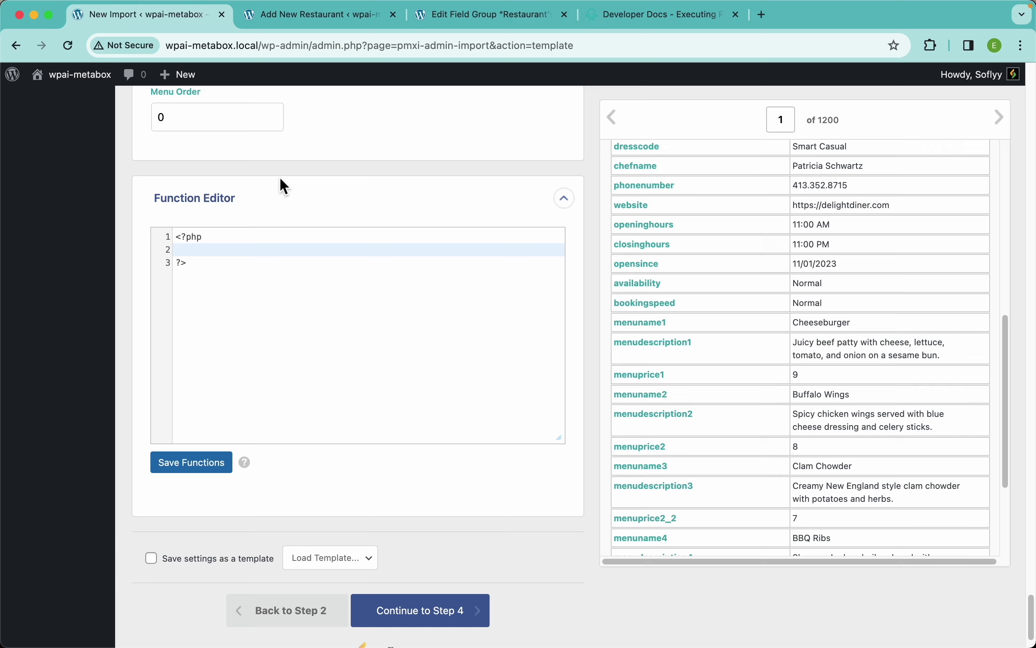
Examine the example functions on the Code Snippets page in the documentation's Developers section and return to the import template
click(641, 26)
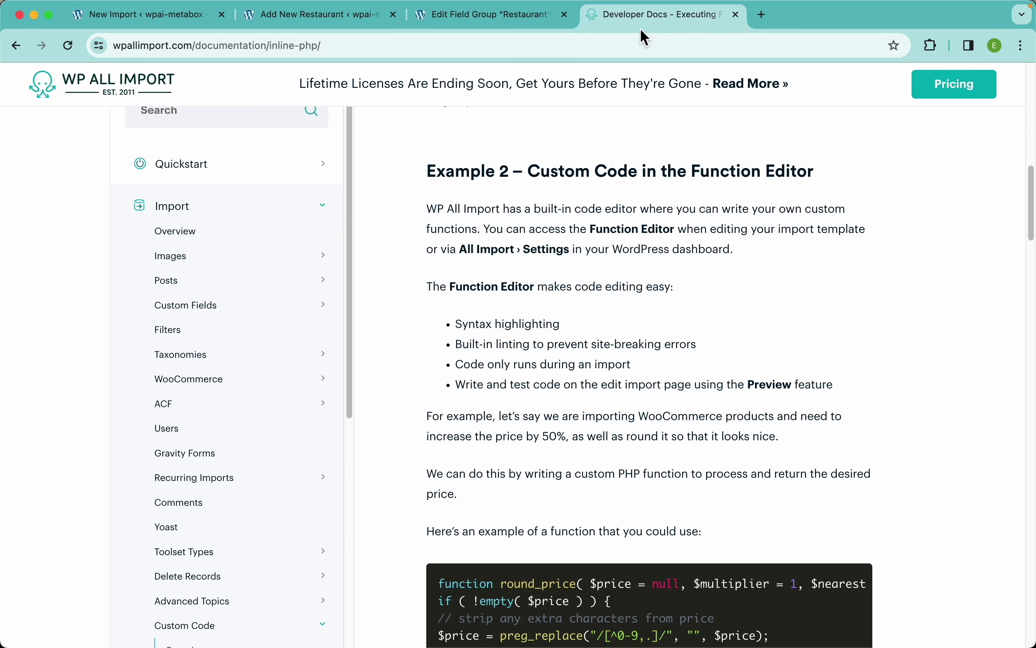
scroll(349, 415, down, 10)
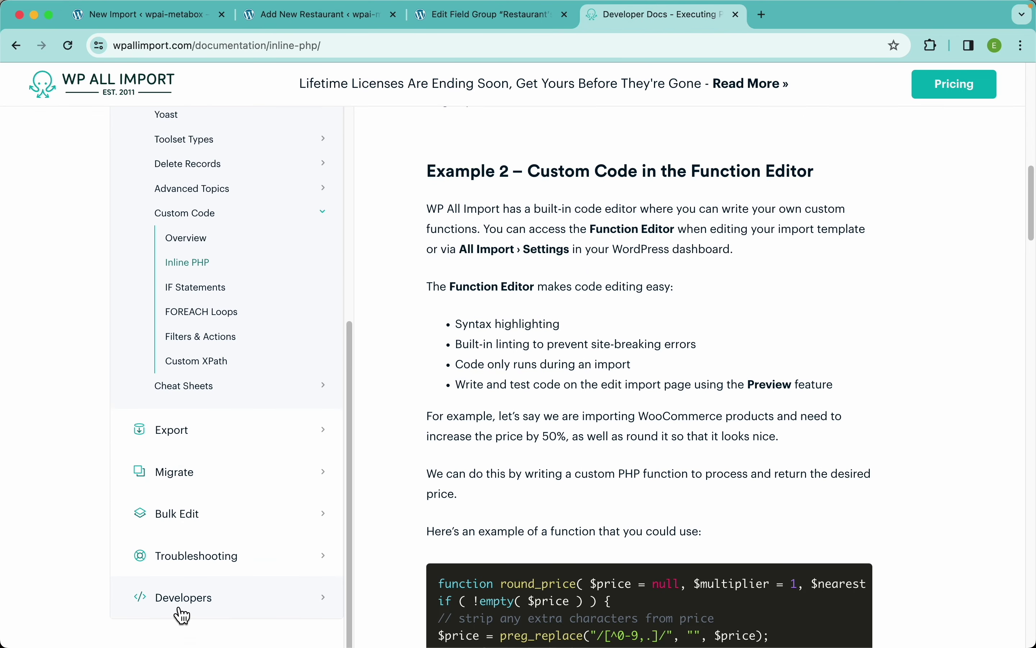
click(194, 610)
scroll(227, 555, down, 3)
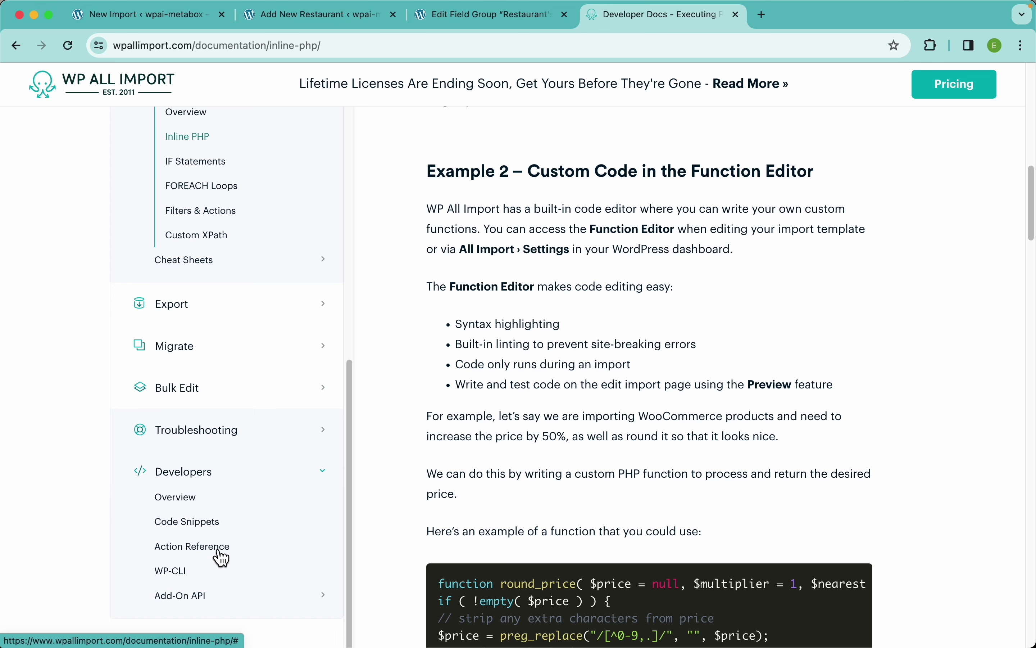
click(198, 533)
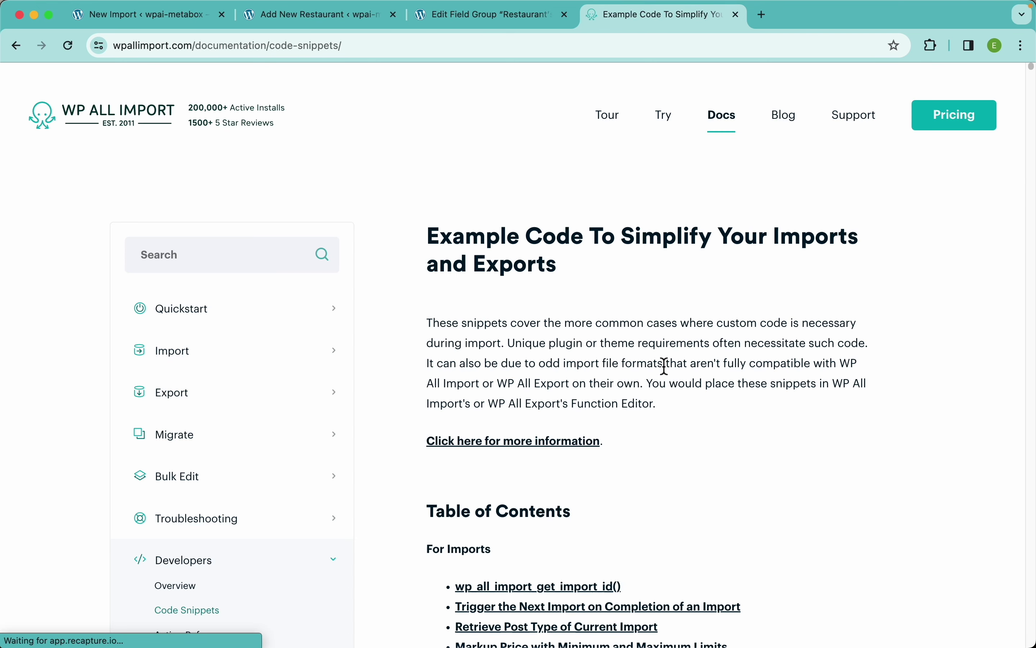
scroll(727, 441, down, 20)
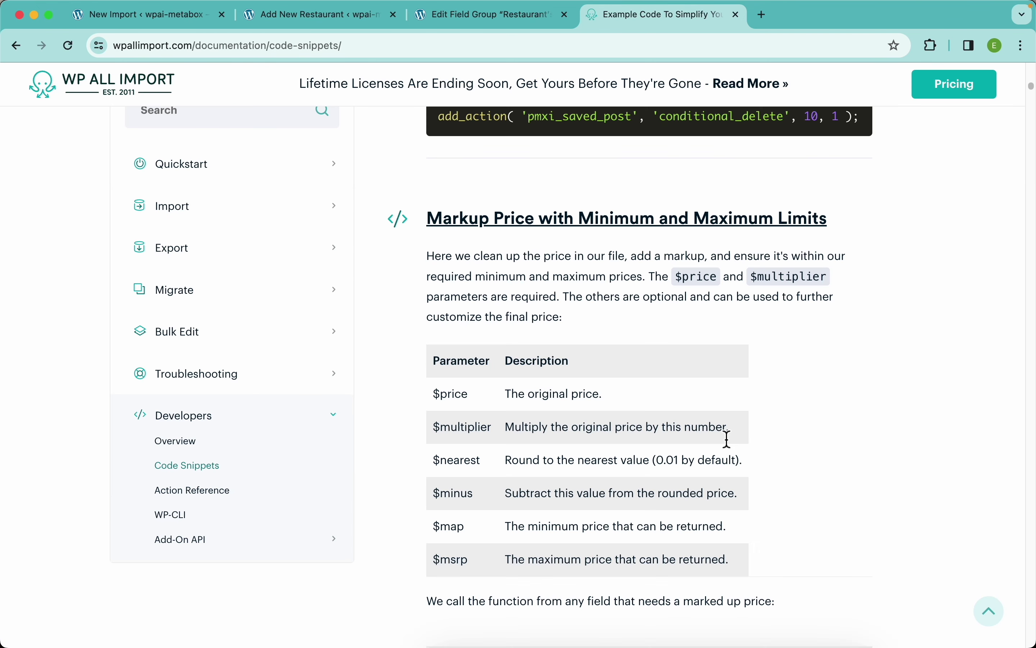
scroll(728, 438, down, 20)
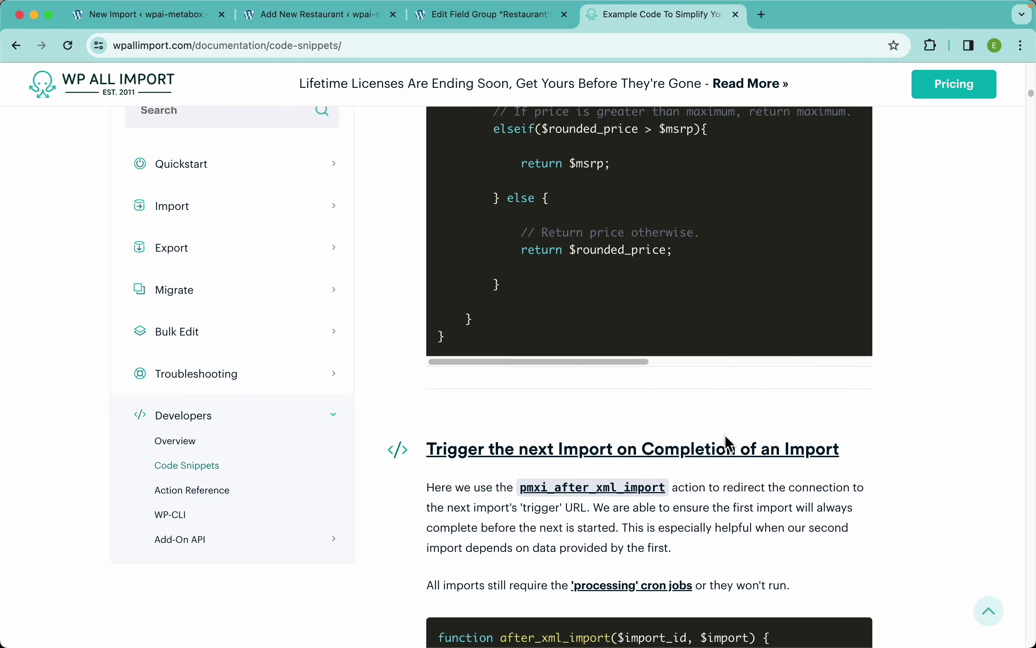
scroll(727, 435, down, 10)
scroll(727, 435, up, 20)
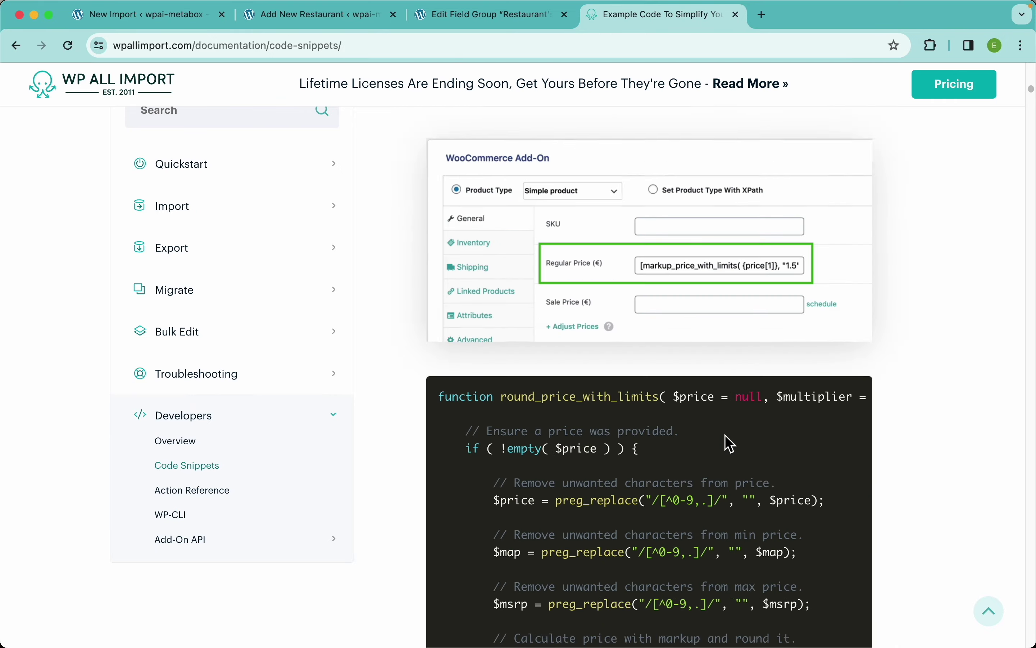
scroll(725, 435, up, 15)
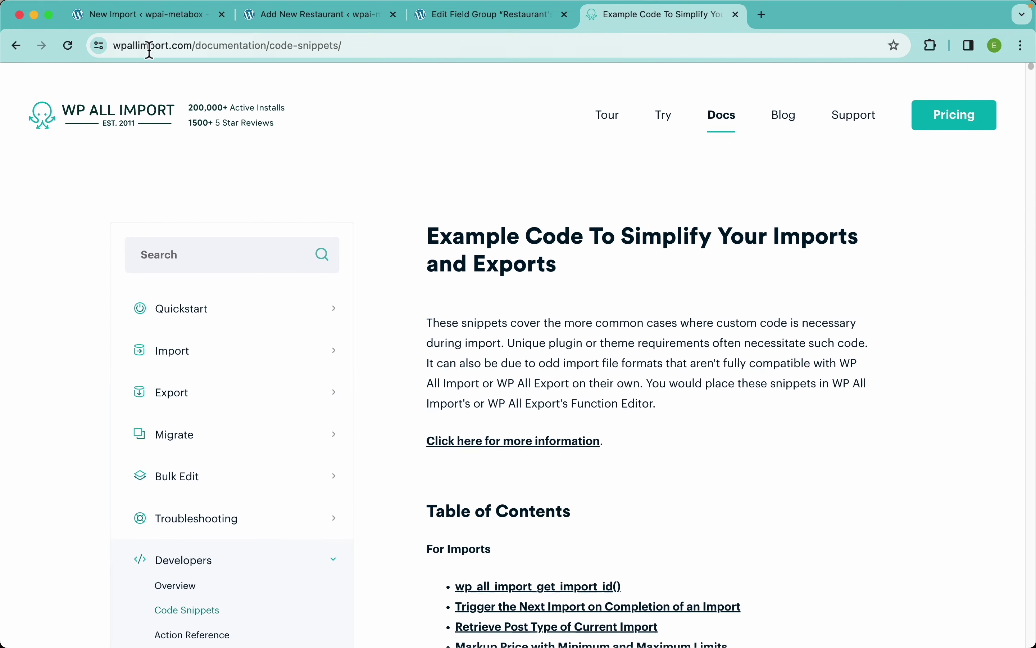
click(165, 17)
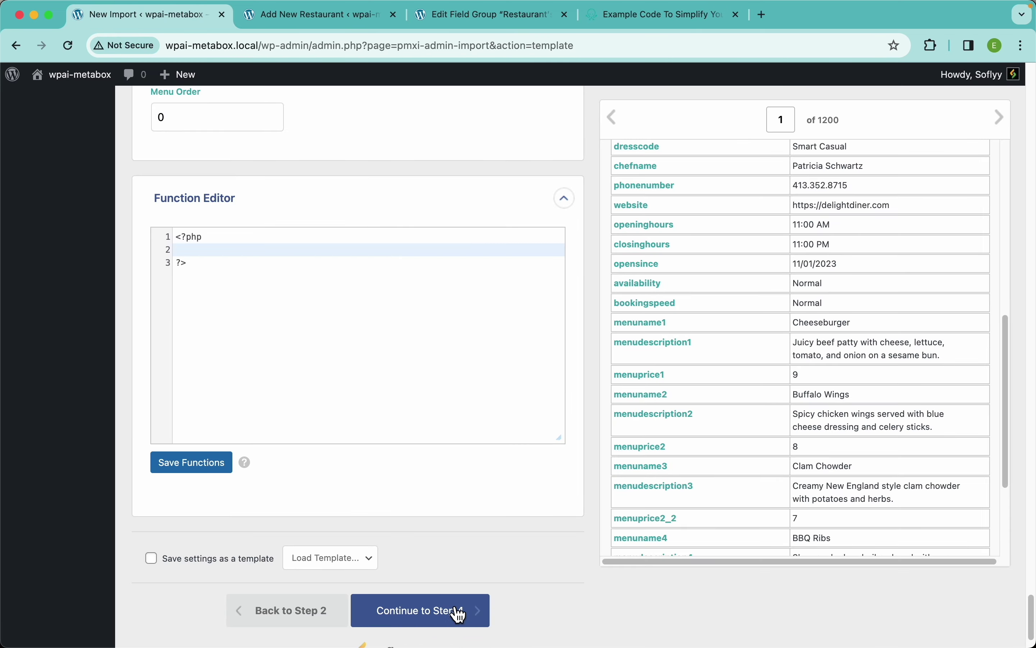
Continue to Step 4 of the import and auto-detect the Unique Identifier as {name[1]}
scroll(463, 557, down, 3)
click(464, 553)
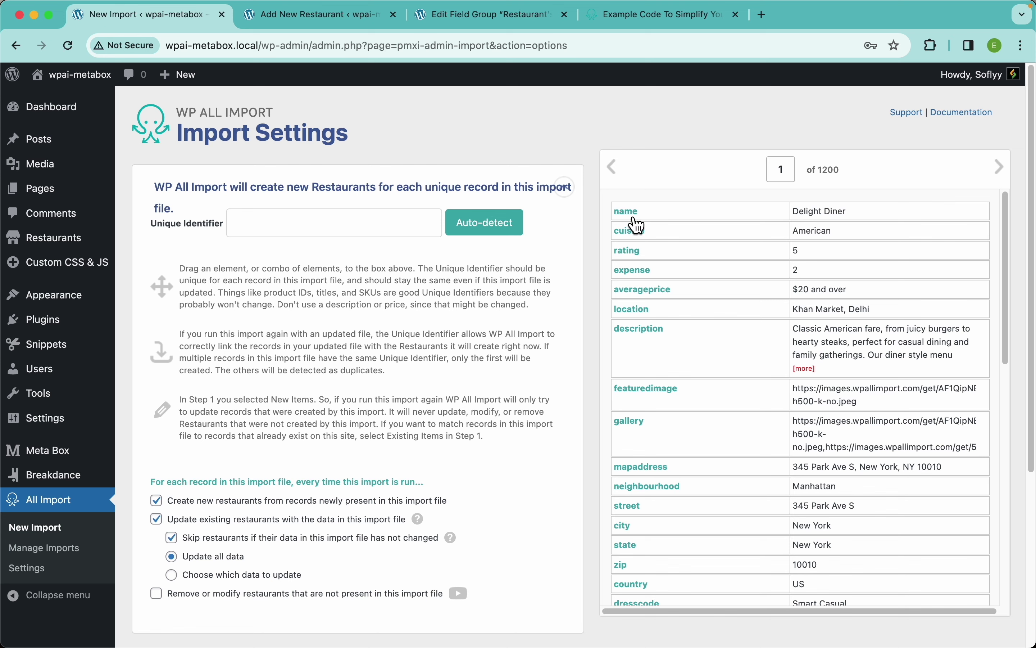
drag(638, 224, 600, 239)
mouse_move(642, 290)
mouse_down()
mouse_move(314, 268)
mouse_move(329, 223)
mouse_move(653, 299)
mouse_up()
click(496, 232)
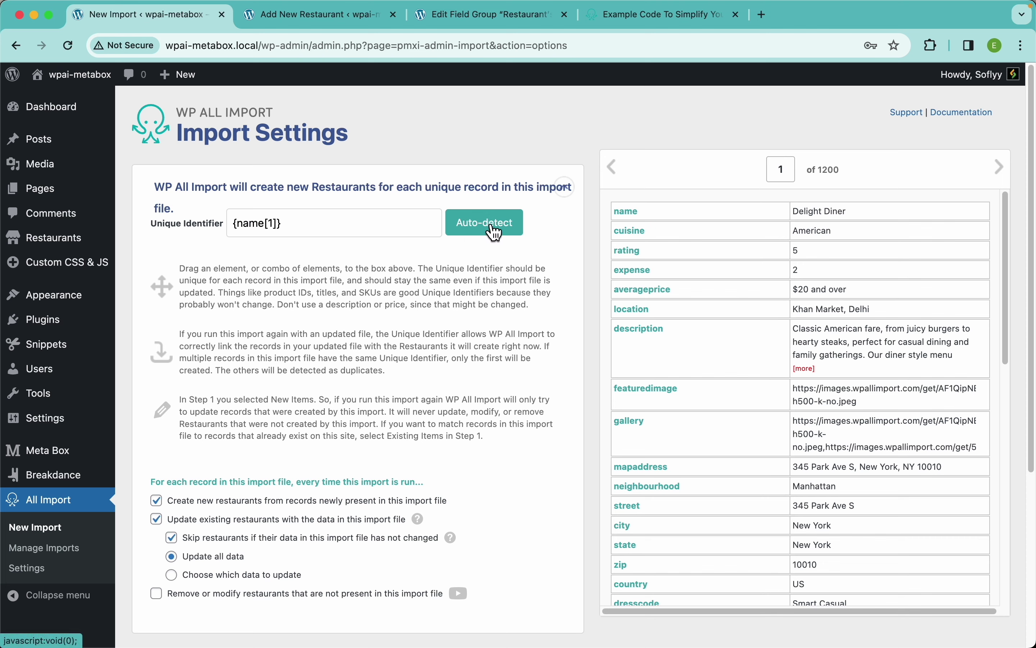
drag(287, 225, 186, 242)
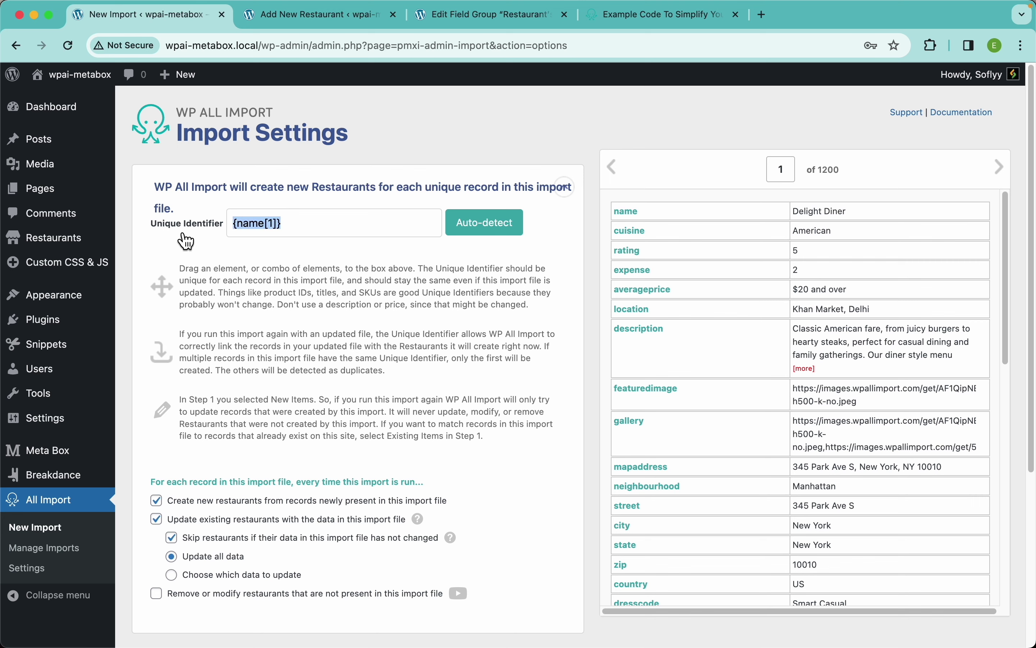
click(394, 257)
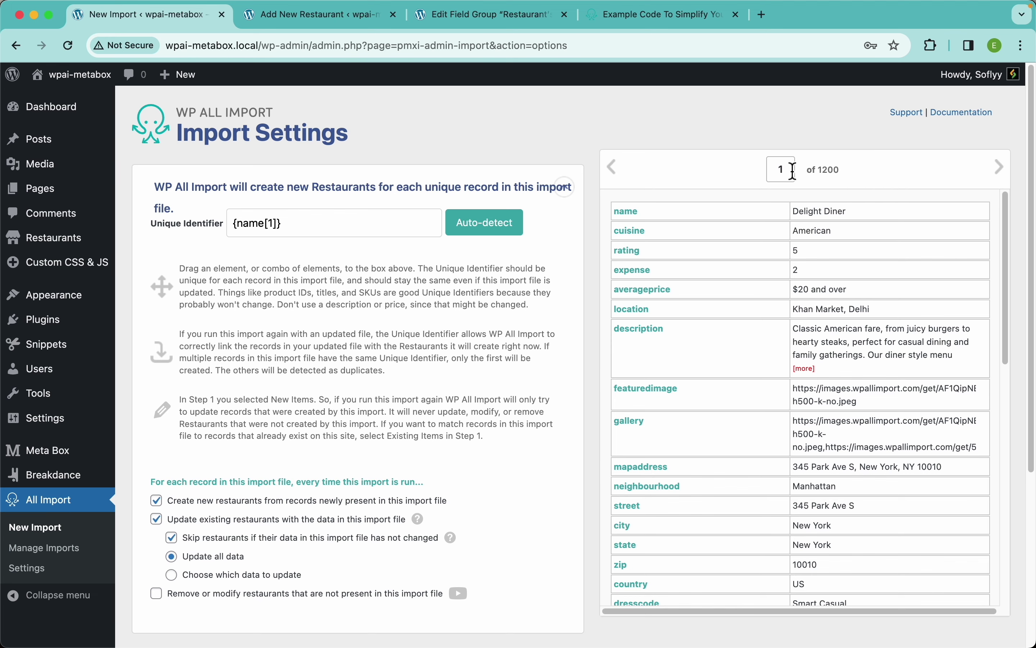
Disable creating new restaurants from records newly present in the import file, and enable it again
scroll(405, 337, down, 6)
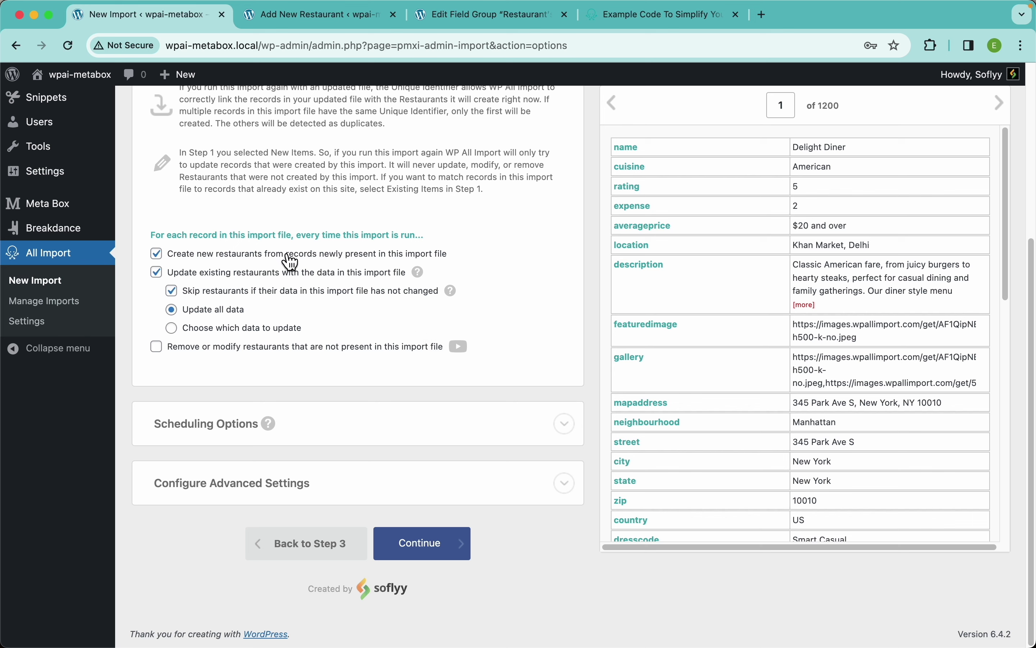
click(270, 256)
scroll(766, 420, down, 10)
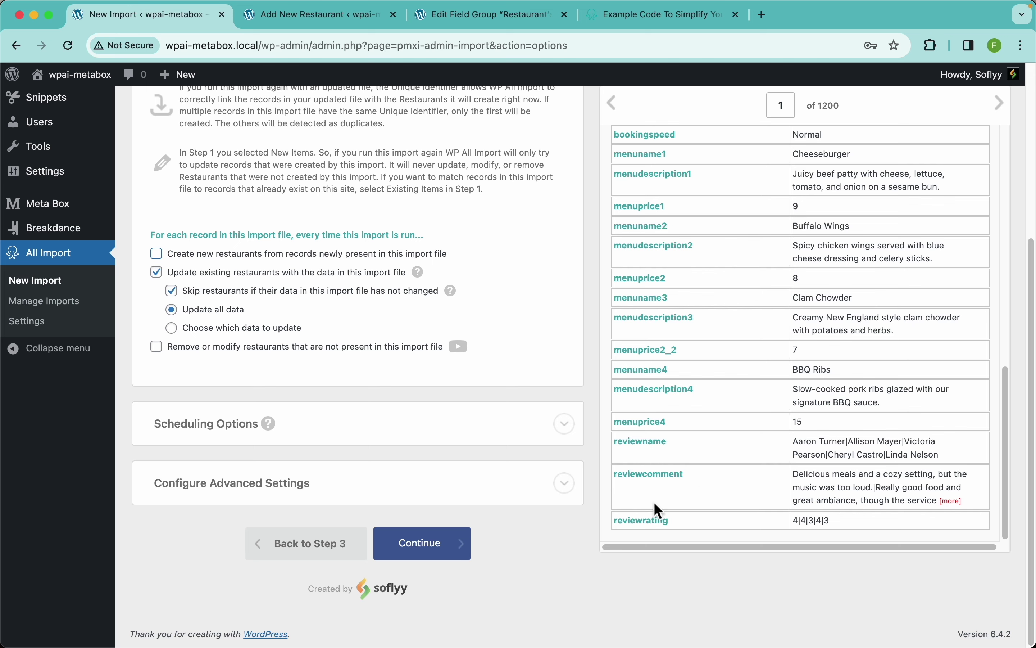
click(210, 260)
Try choosing which data to update with only Taxonomies selected, and switch back to Update all data
click(238, 329)
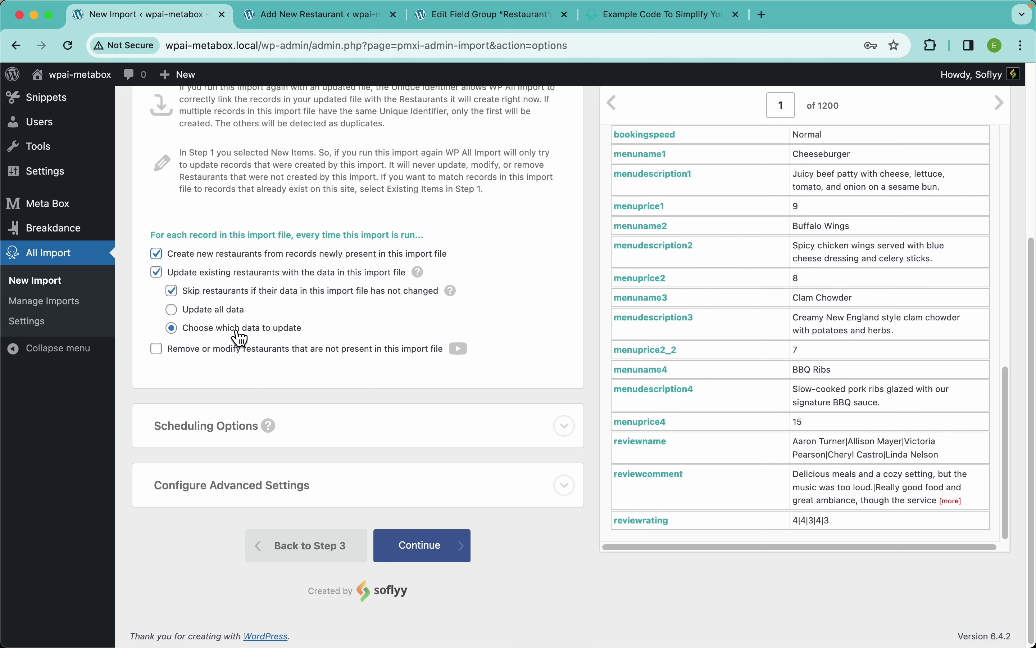
scroll(257, 390, down, 3)
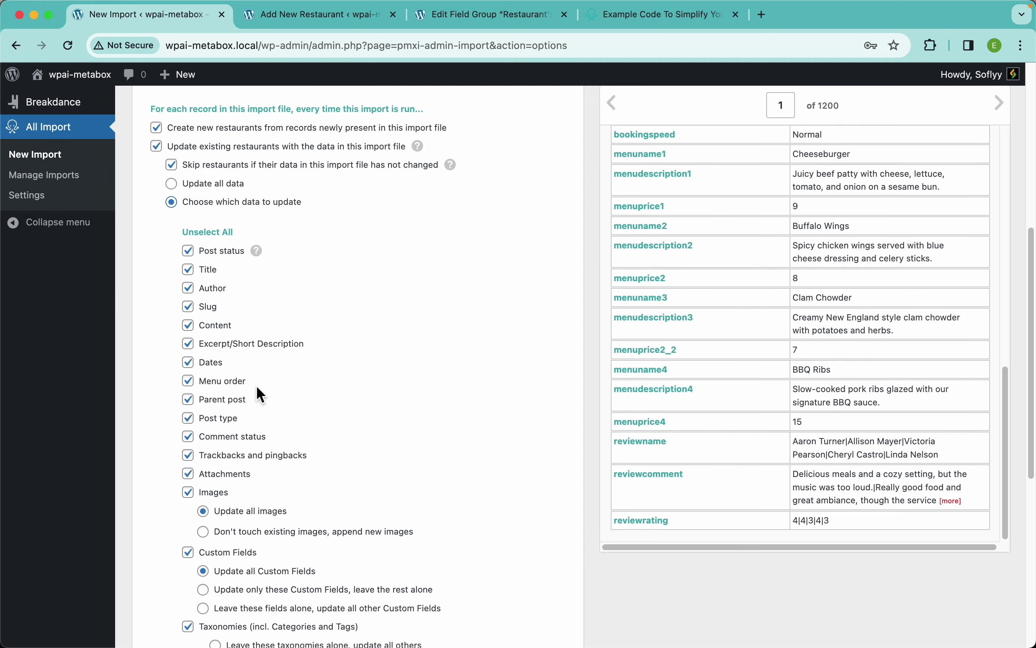
click(214, 232)
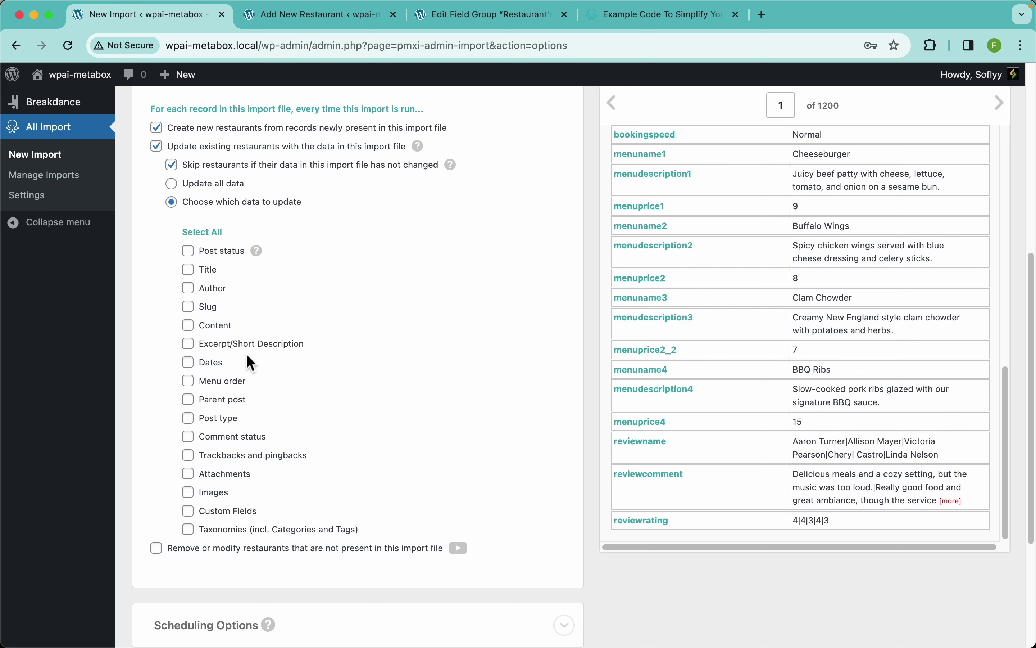
click(281, 533)
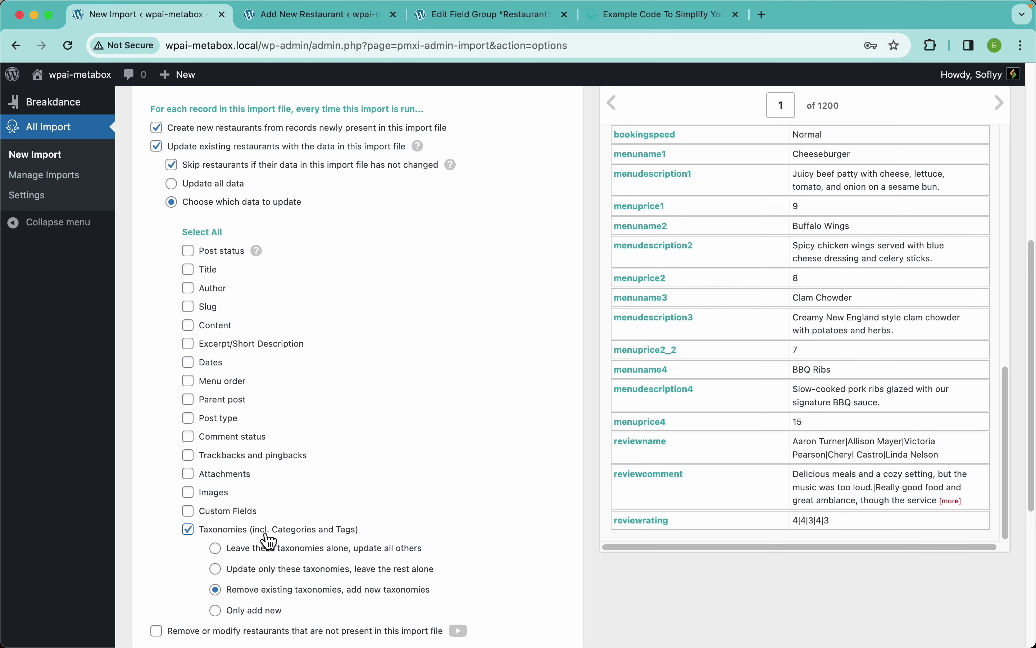
click(270, 531)
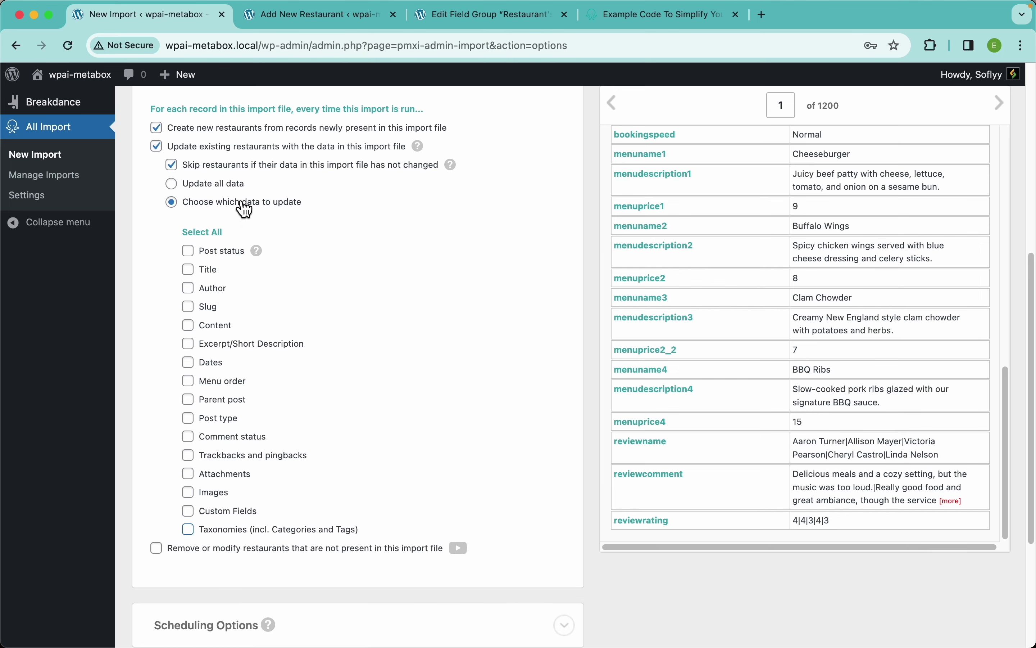
click(223, 188)
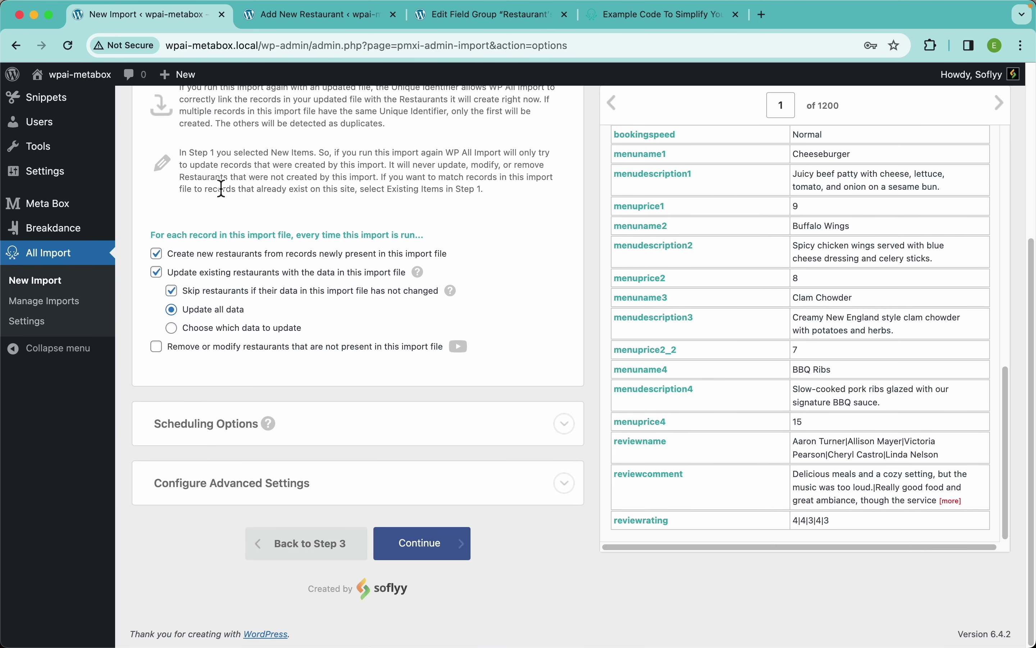
Open the Manual Record Matching page under Recurring Imports in the WP All Import documentation and return to the import settings
click(651, 18)
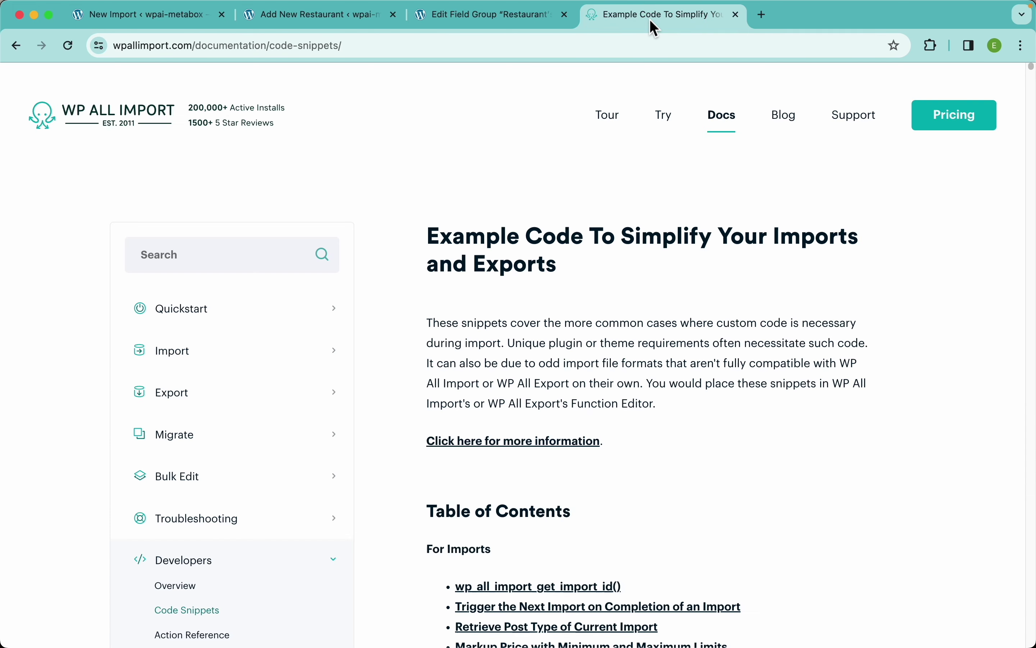
click(208, 362)
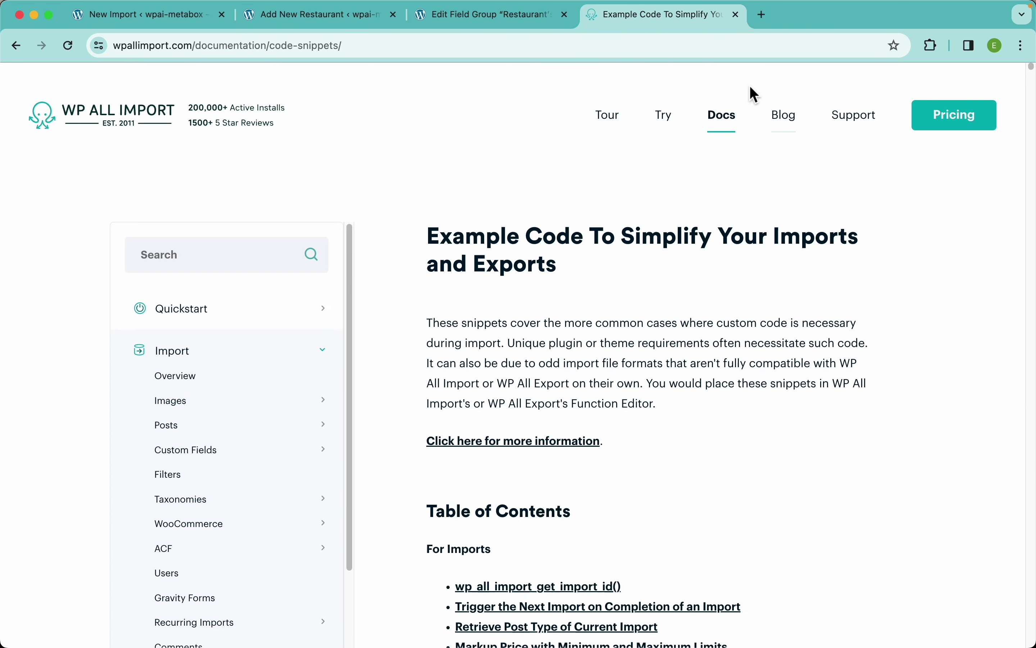
scroll(261, 368, down, 5)
click(222, 395)
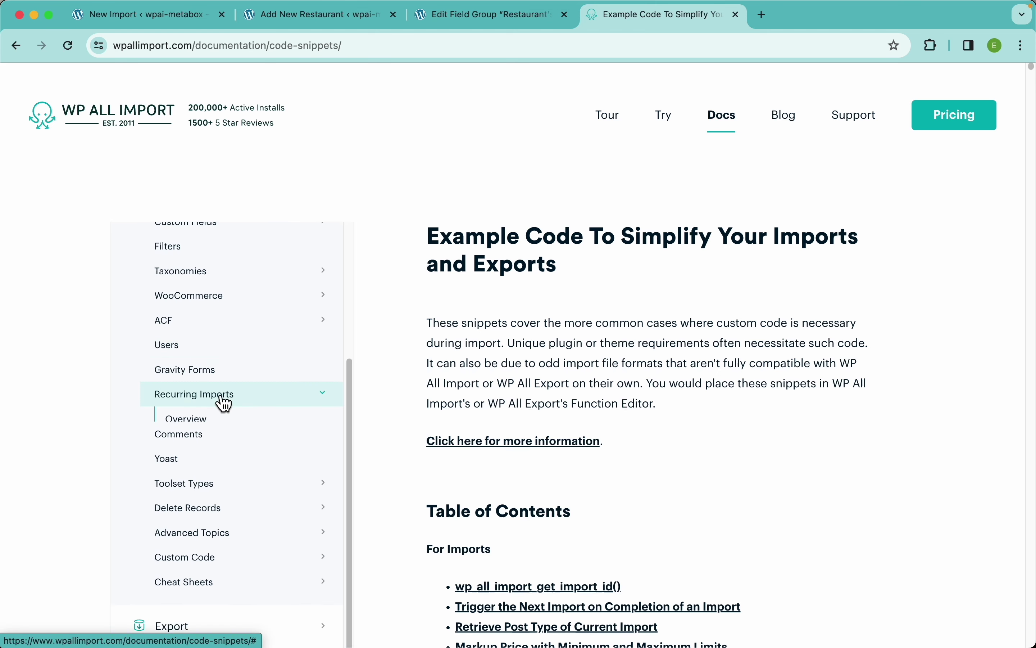
scroll(221, 428, down, 2)
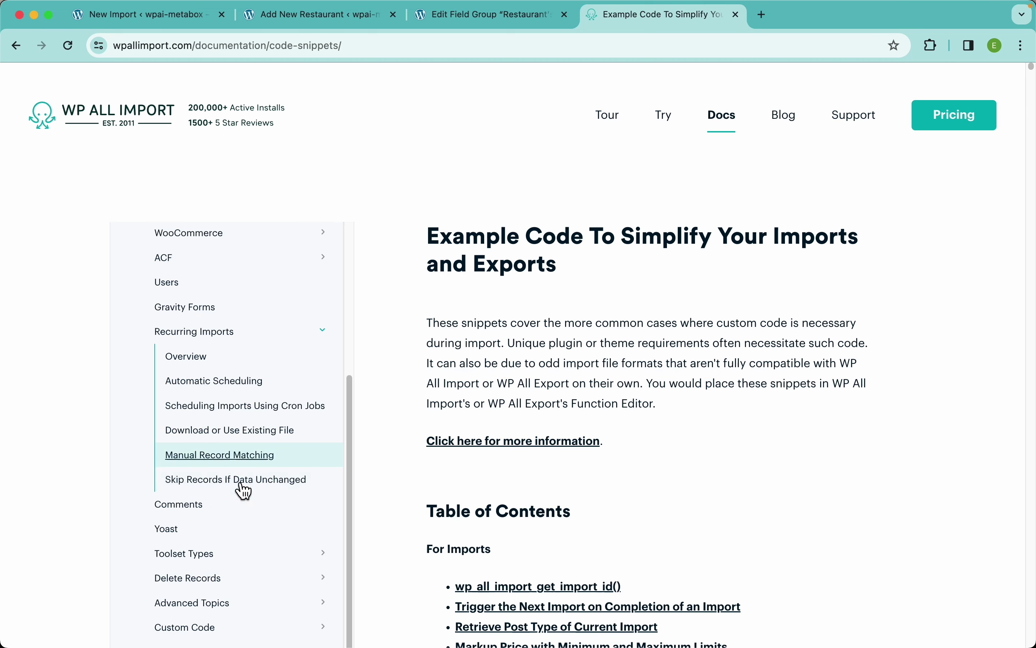
click(241, 459)
click(177, 20)
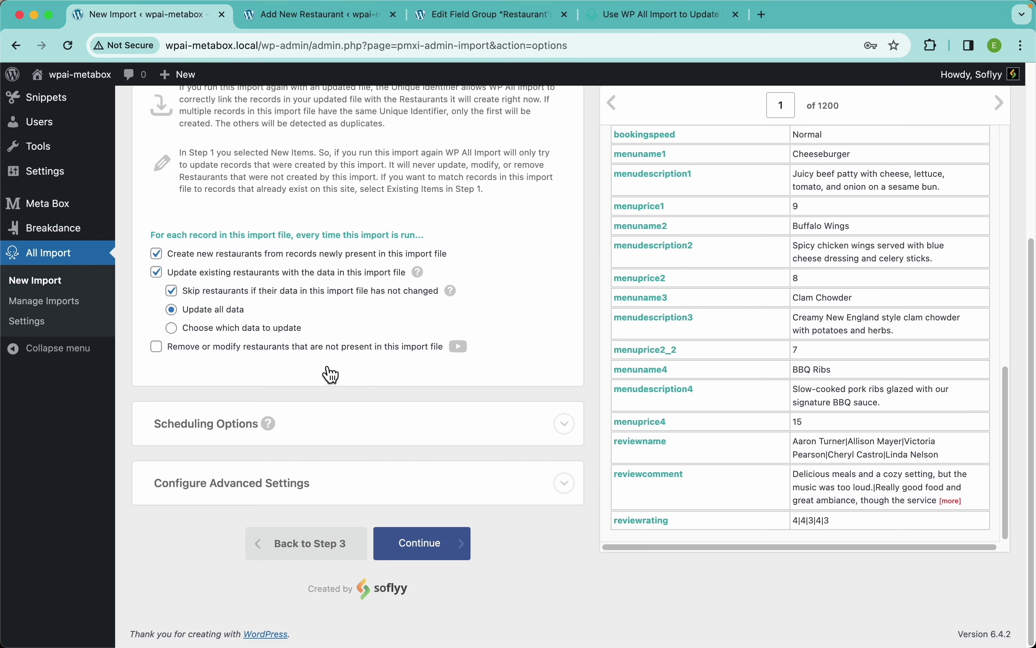
Continue past the import settings to the summary, and confirm and run the Restaurants_Full_Import_.csv import
scroll(325, 257, up, 5)
scroll(407, 323, down, 10)
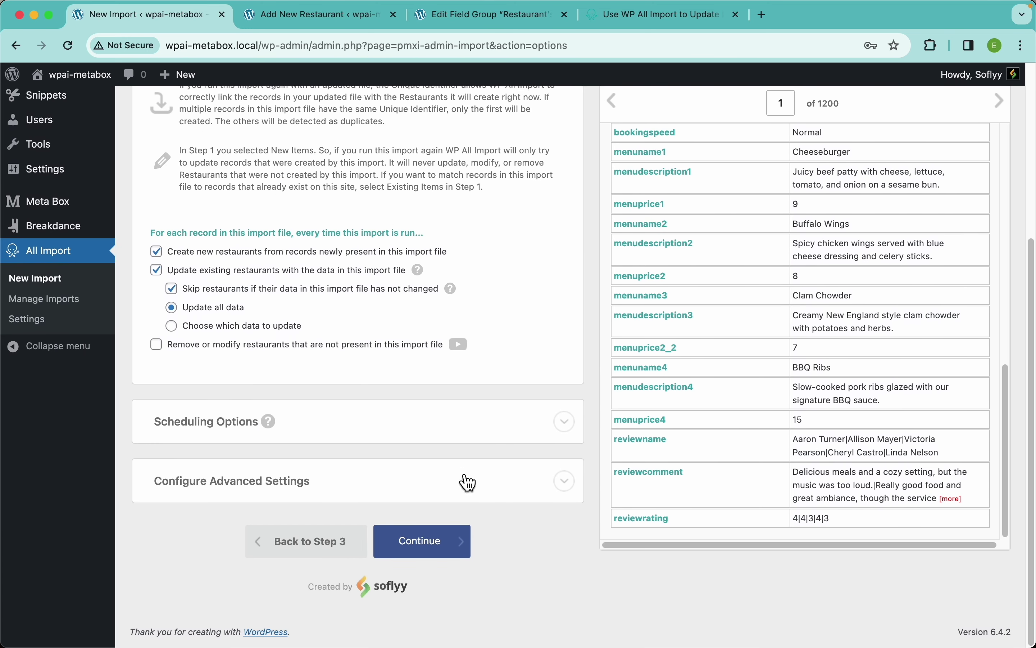
click(447, 550)
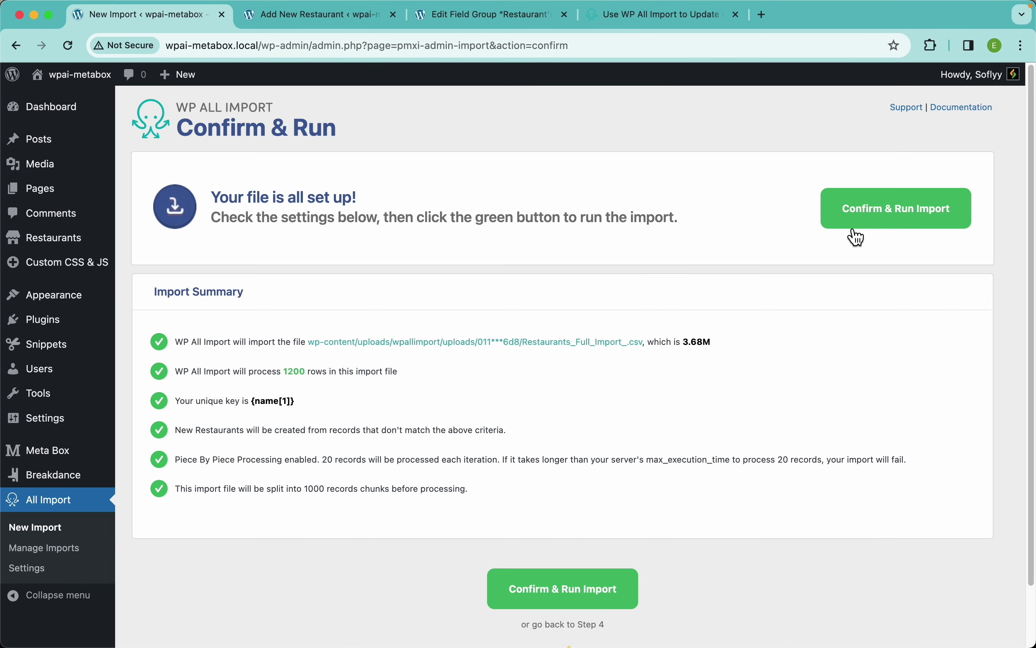
click(896, 223)
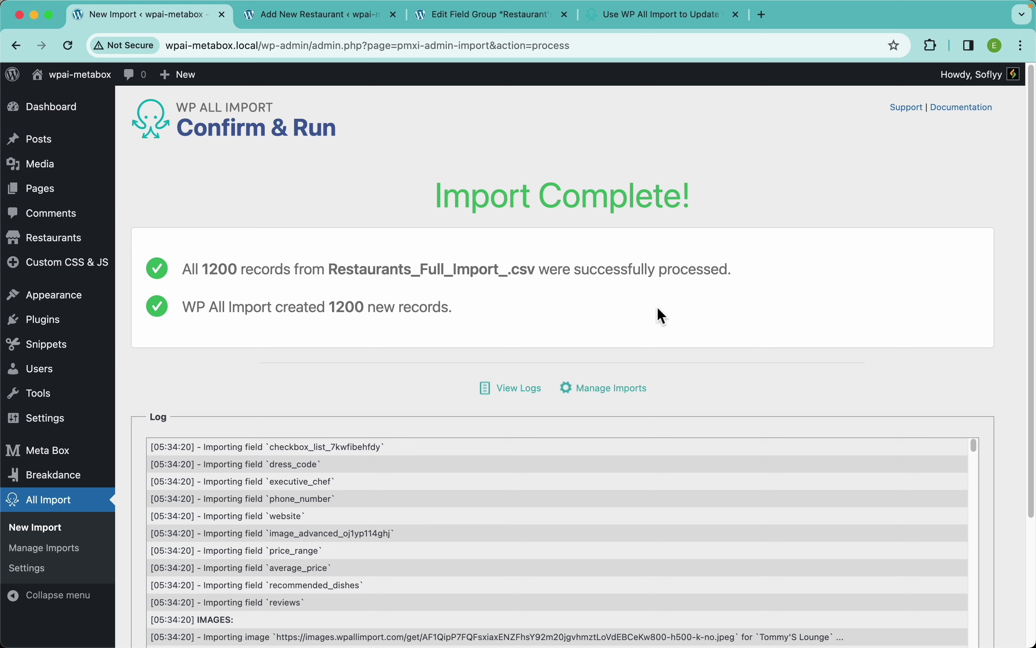
Open the list of all restaurants in the admin and look through the imported records
click(67, 249)
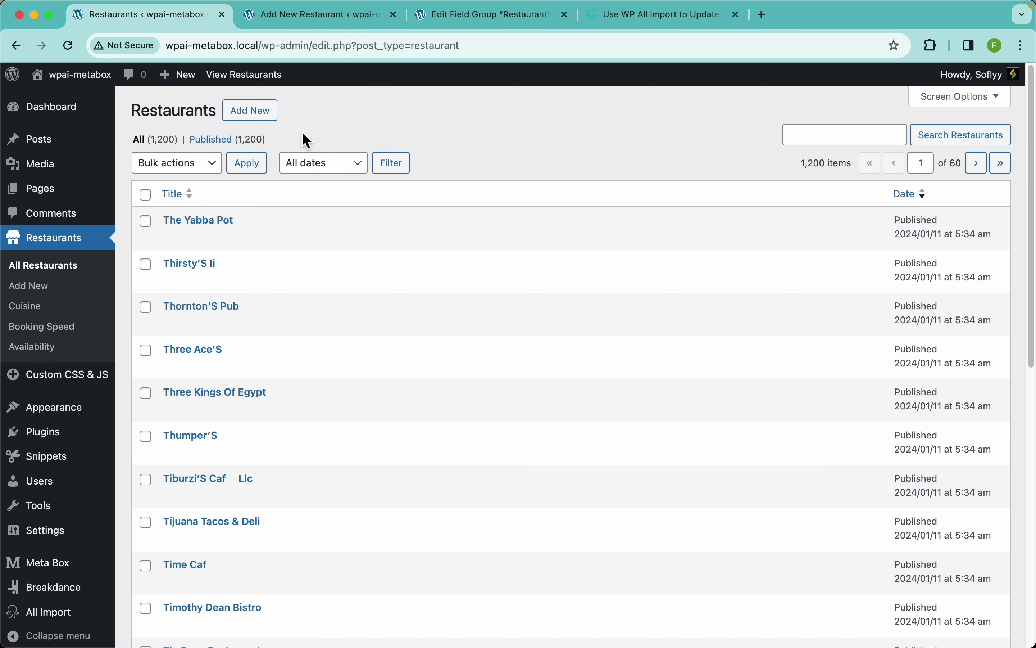
scroll(333, 404, down, 10)
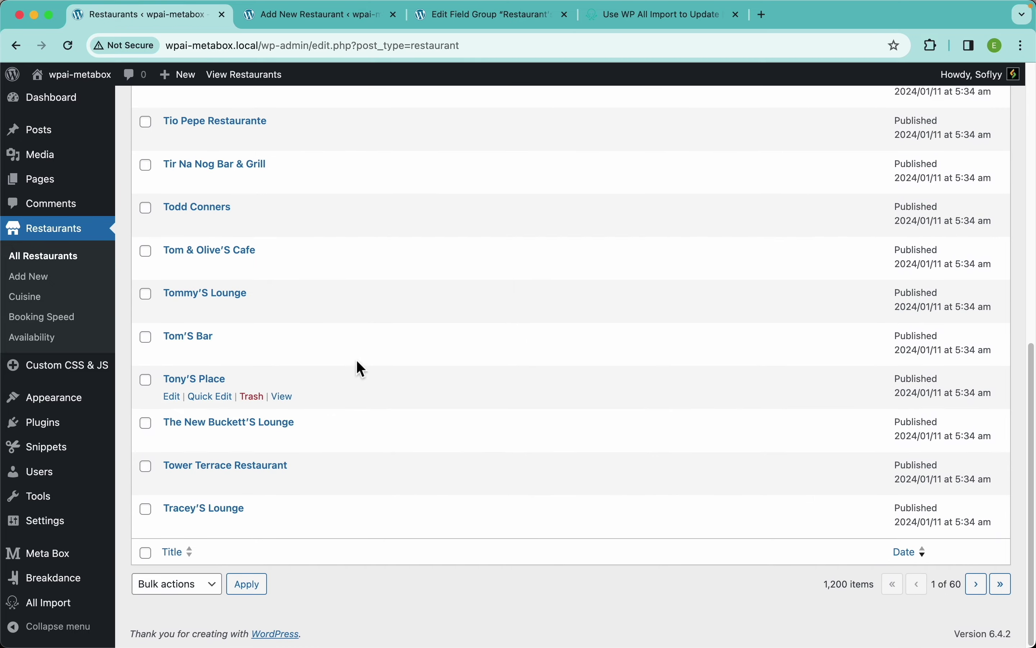
scroll(357, 356, up, 10)
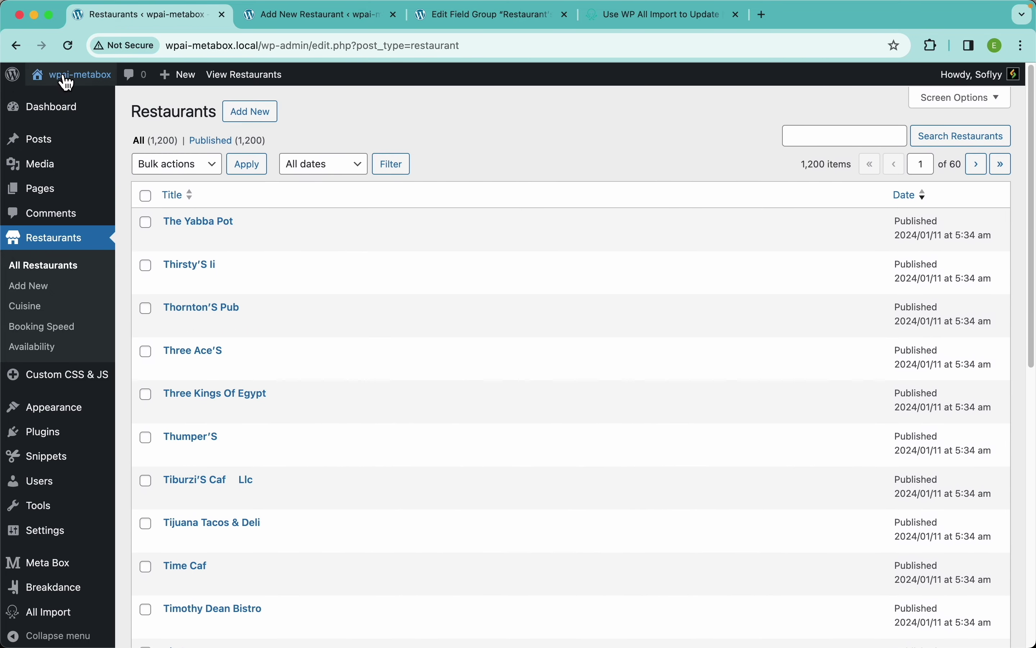
Visit the site's home page, browse the Available for late dinner carousel and open The New Buckett'S Lounge
click(76, 79)
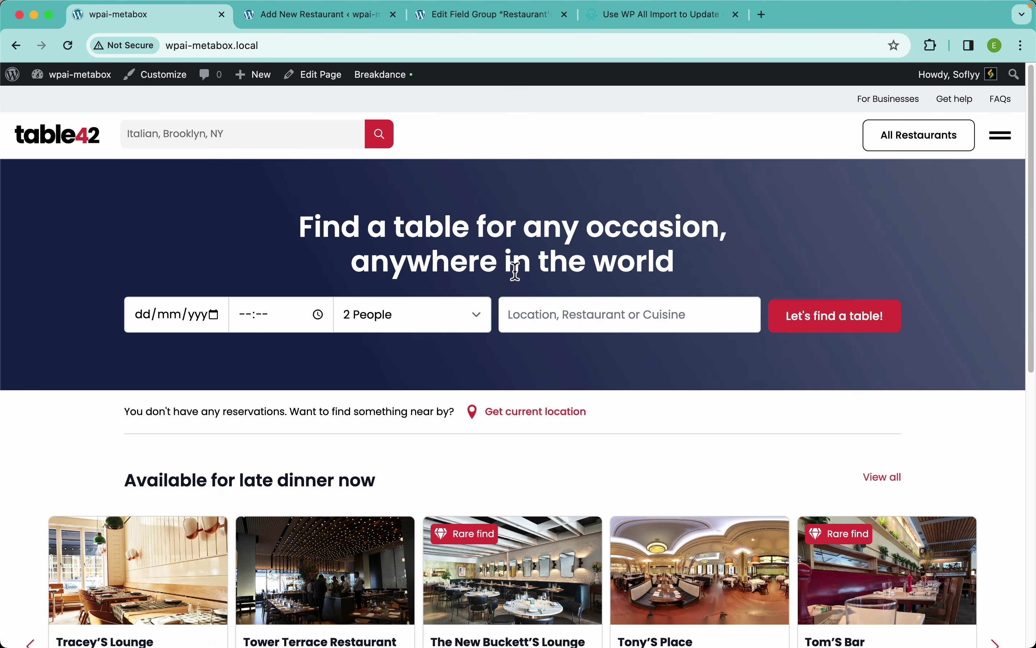
scroll(662, 292, down, 5)
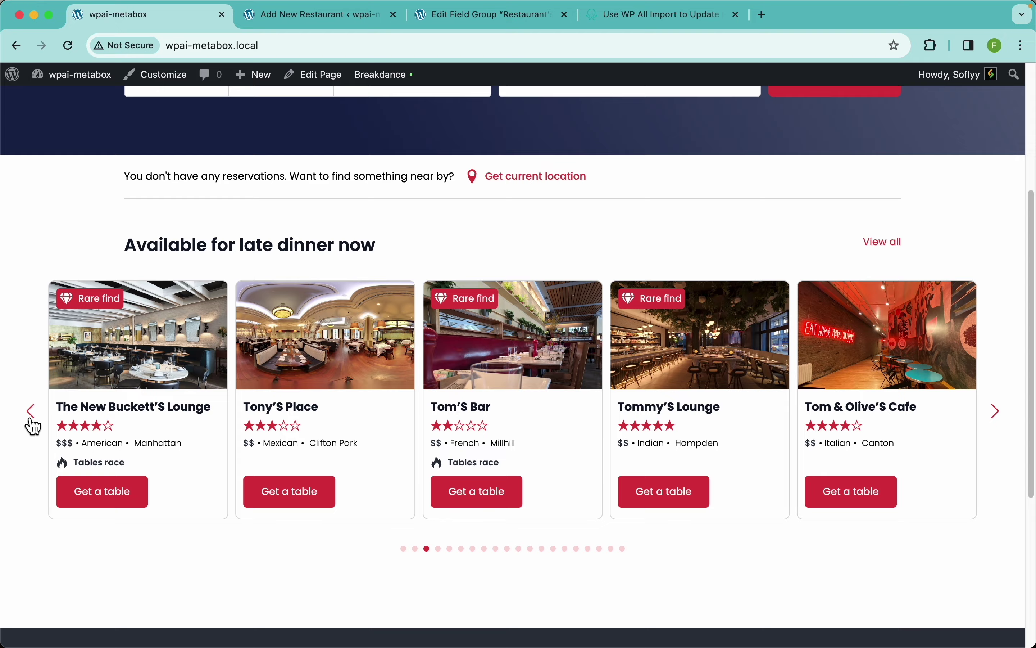
click(30, 411)
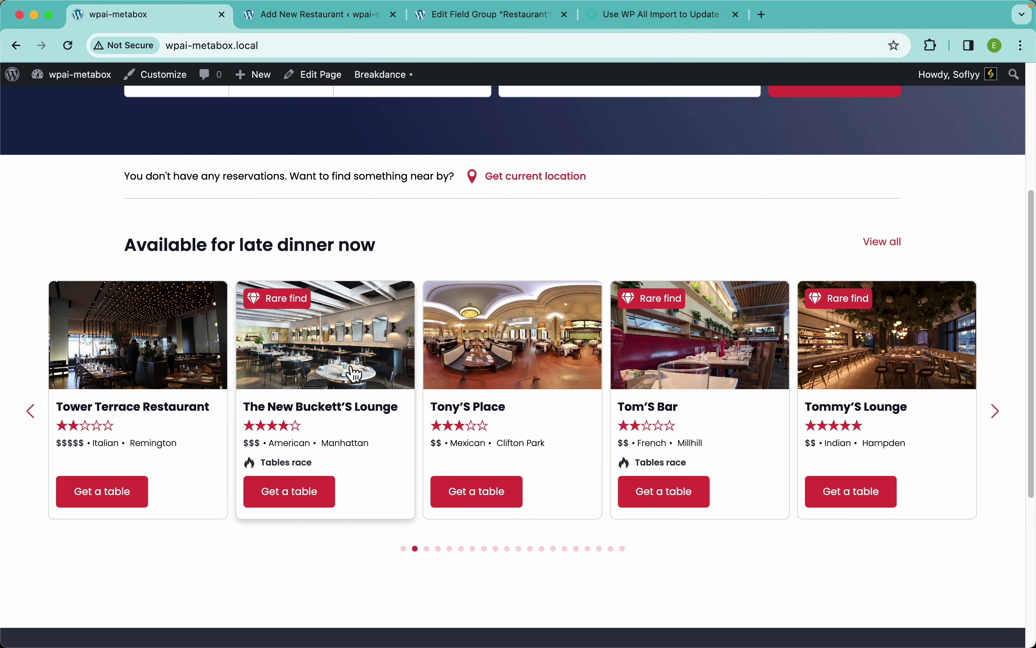
click(344, 350)
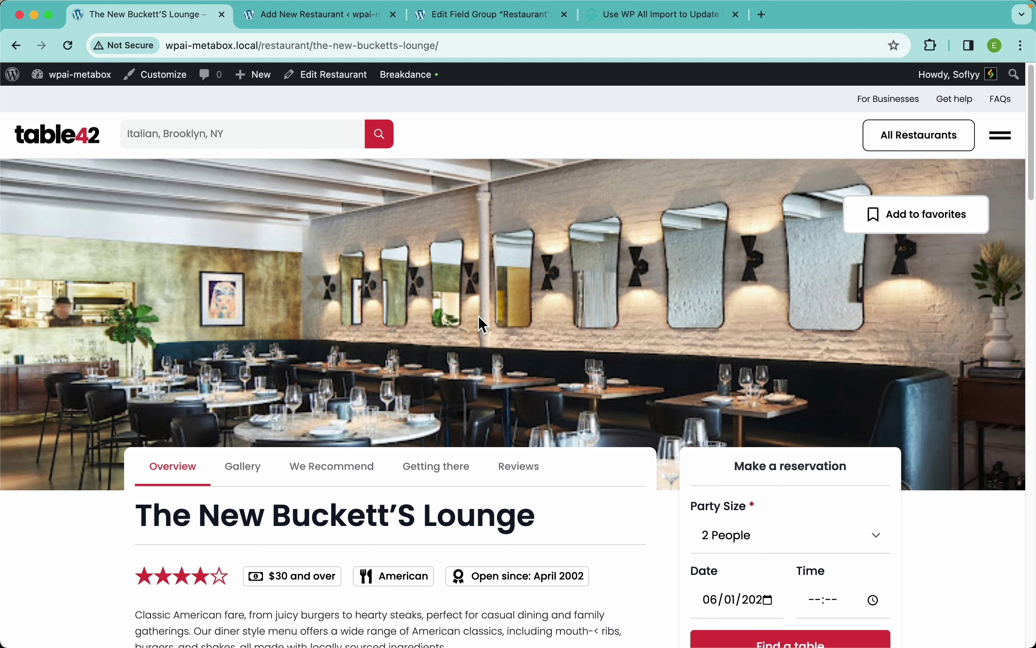
Check the description, price range, cuisine, gallery, recommended dishes and map on The New Buckett'S Lounge's page
scroll(448, 284, down, 6)
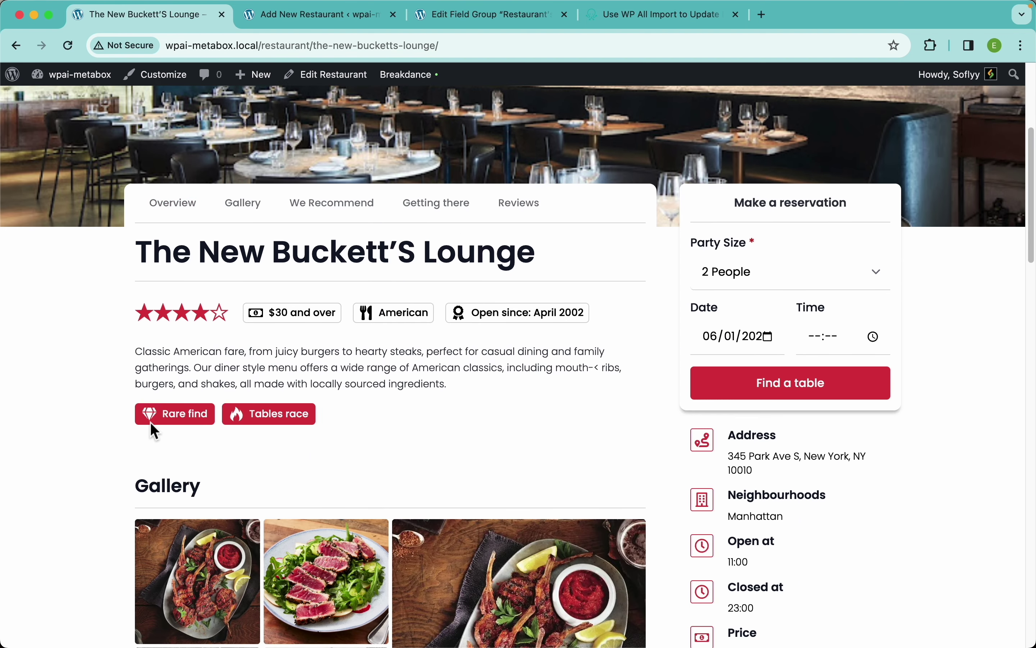
triple_click(345, 359)
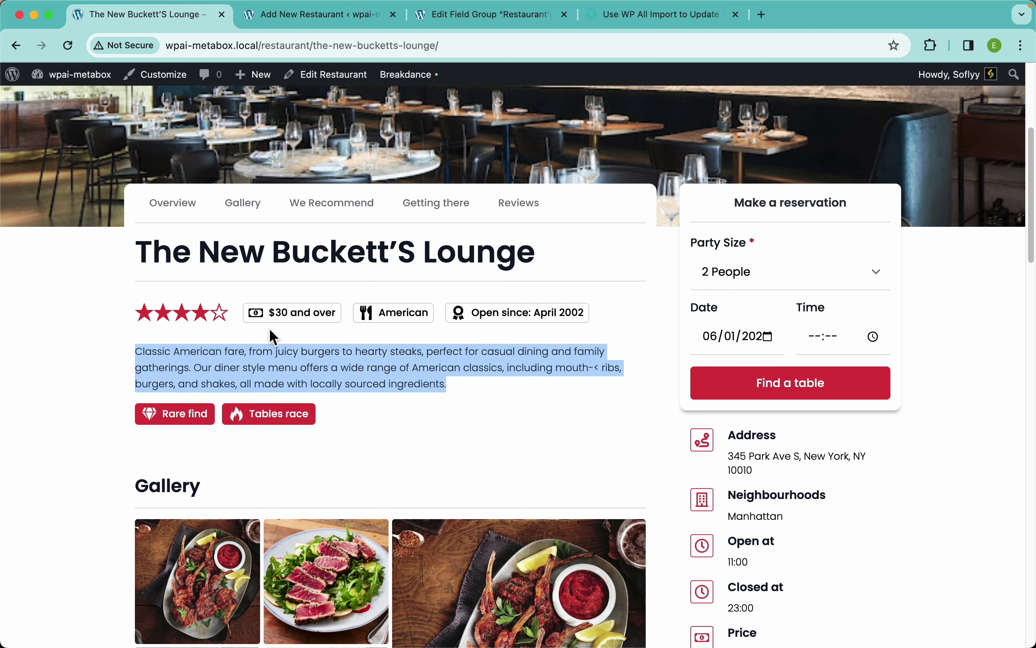
click(295, 316)
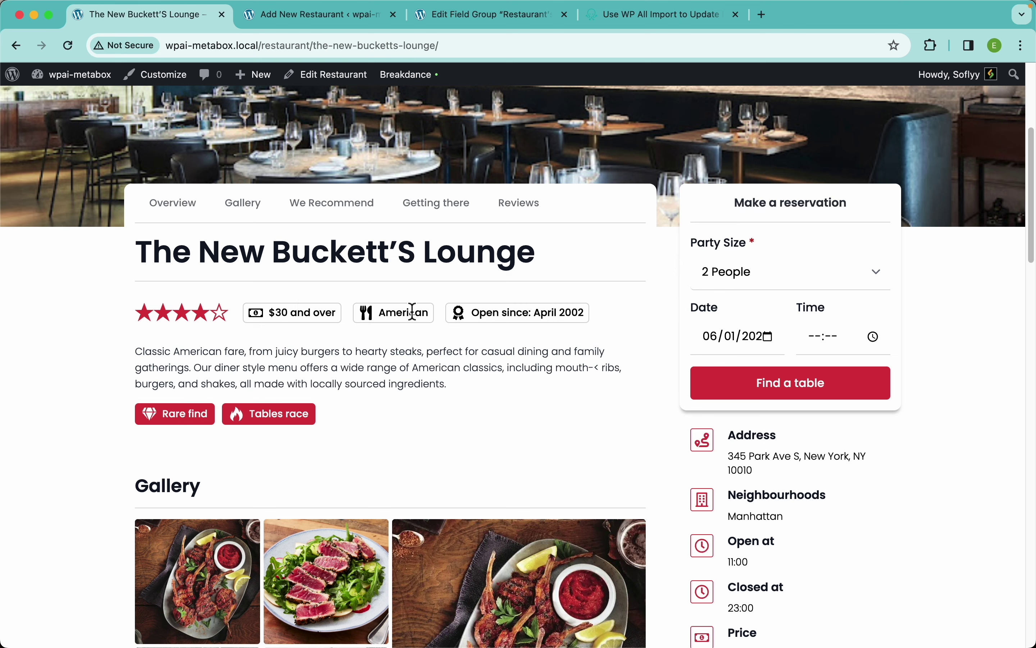
scroll(453, 319, down, 5)
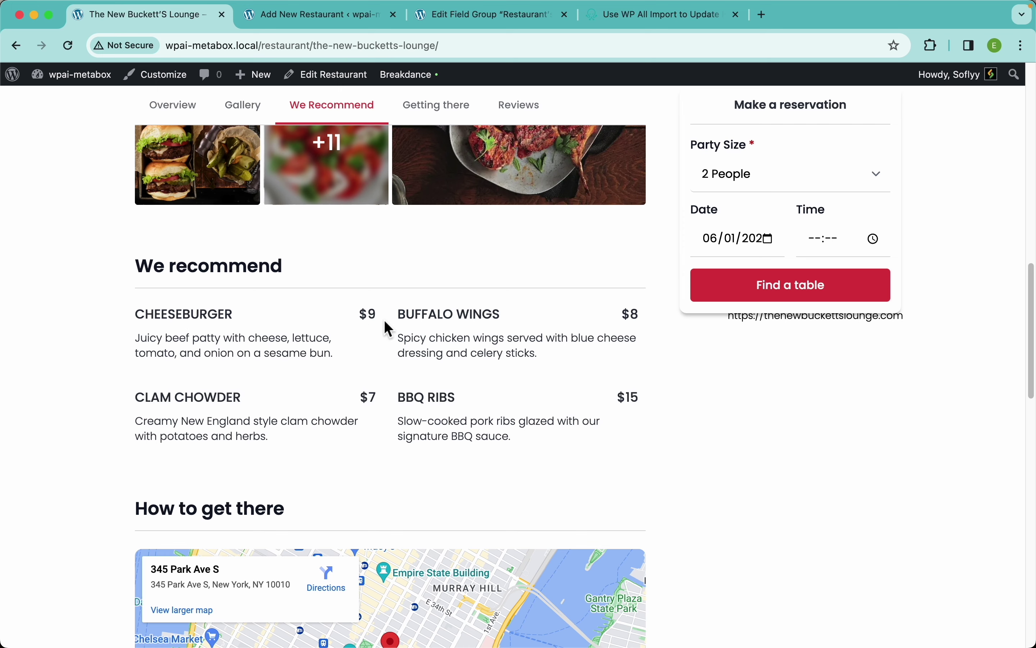
scroll(567, 434, down, 7)
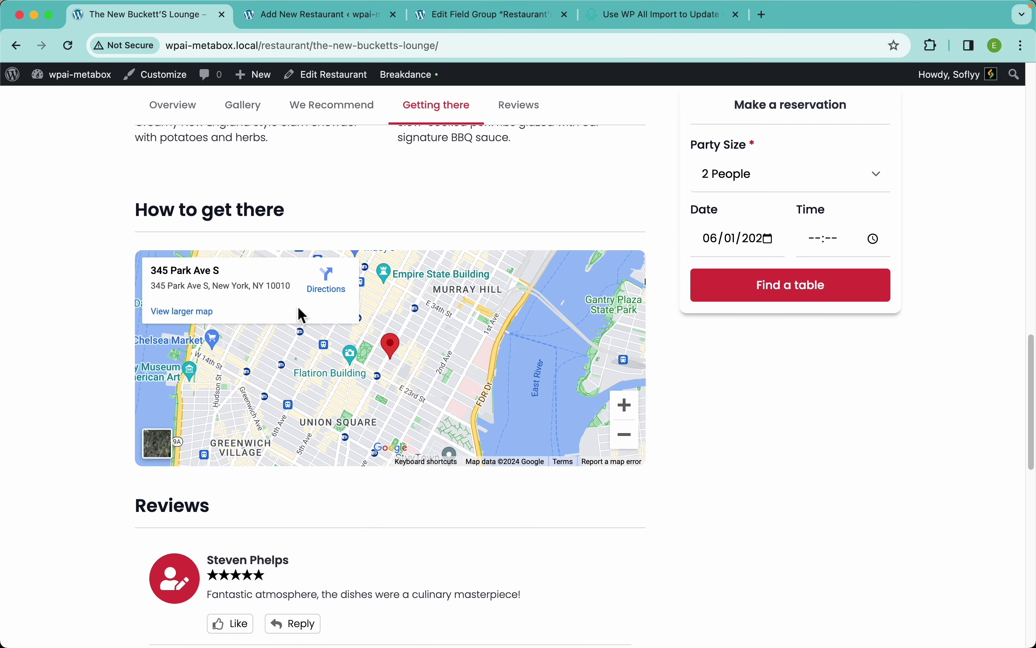
Examine the star ratings and comments in the restaurant page's Reviews section
scroll(590, 493, down, 12)
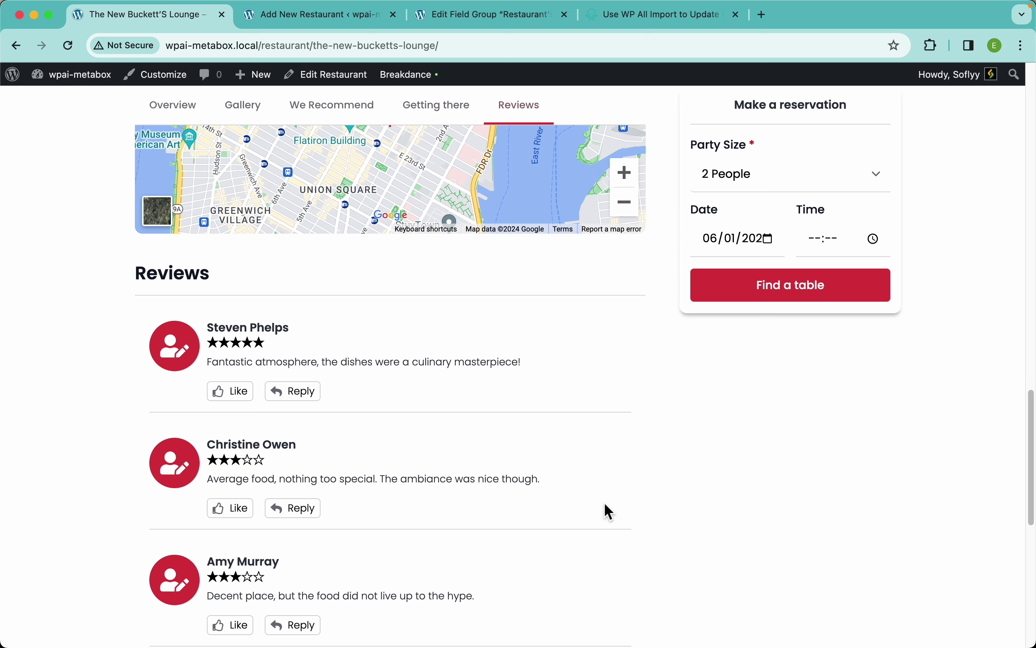
scroll(421, 501, up, 4)
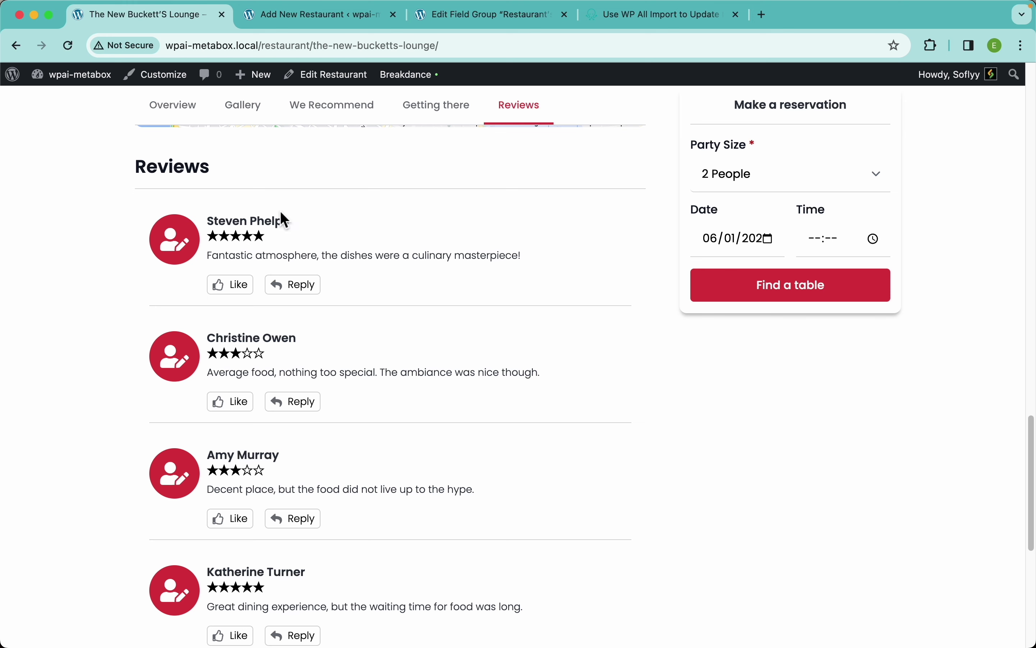
drag(273, 239, 215, 245)
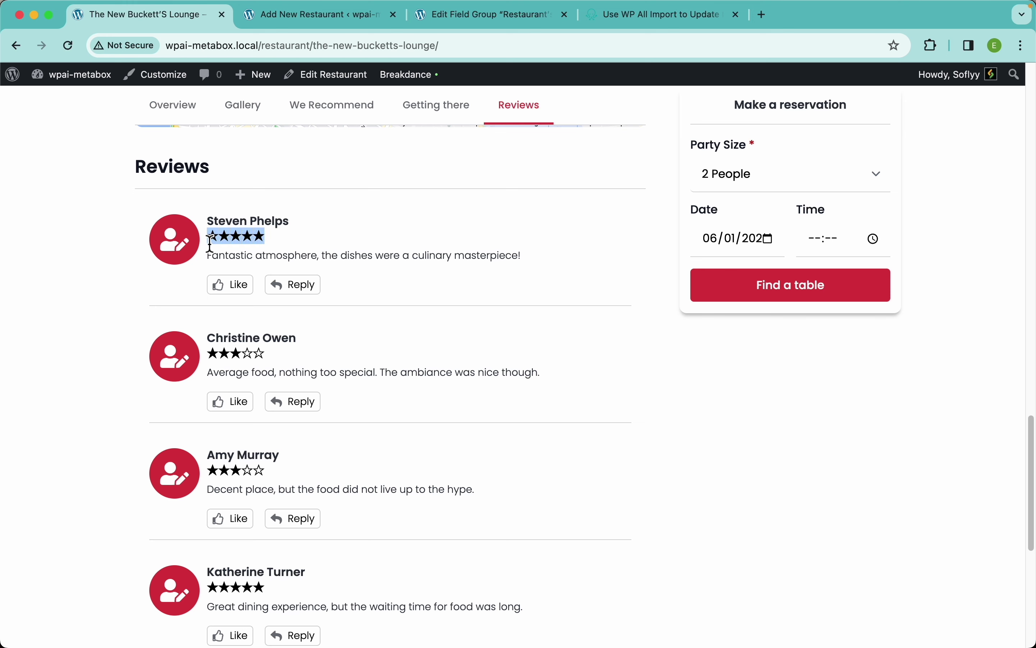
triple_click(250, 261)
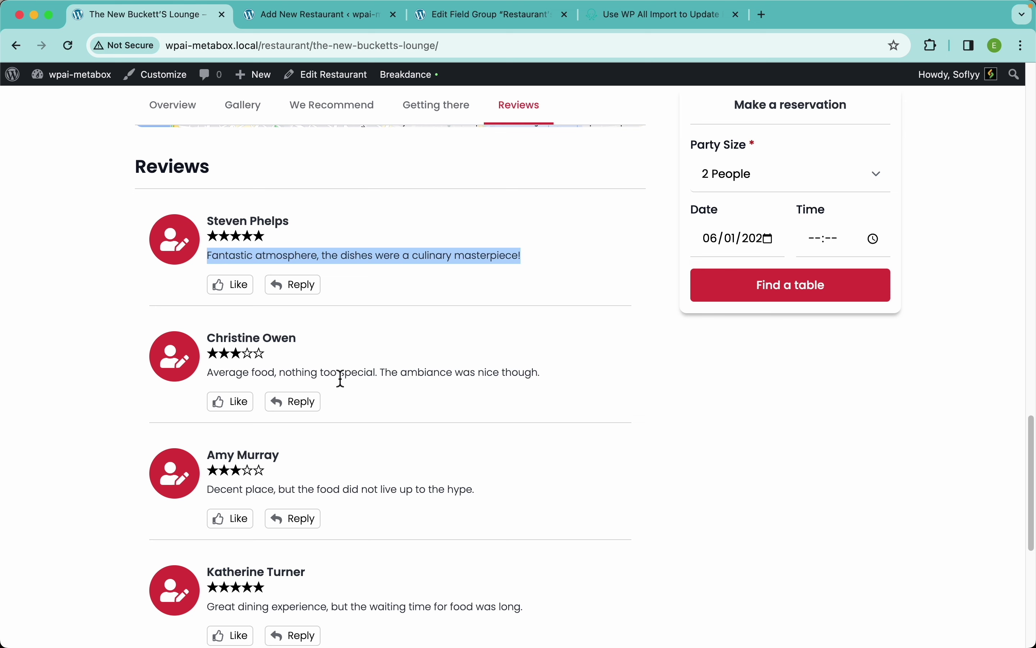
drag(269, 359, 212, 361)
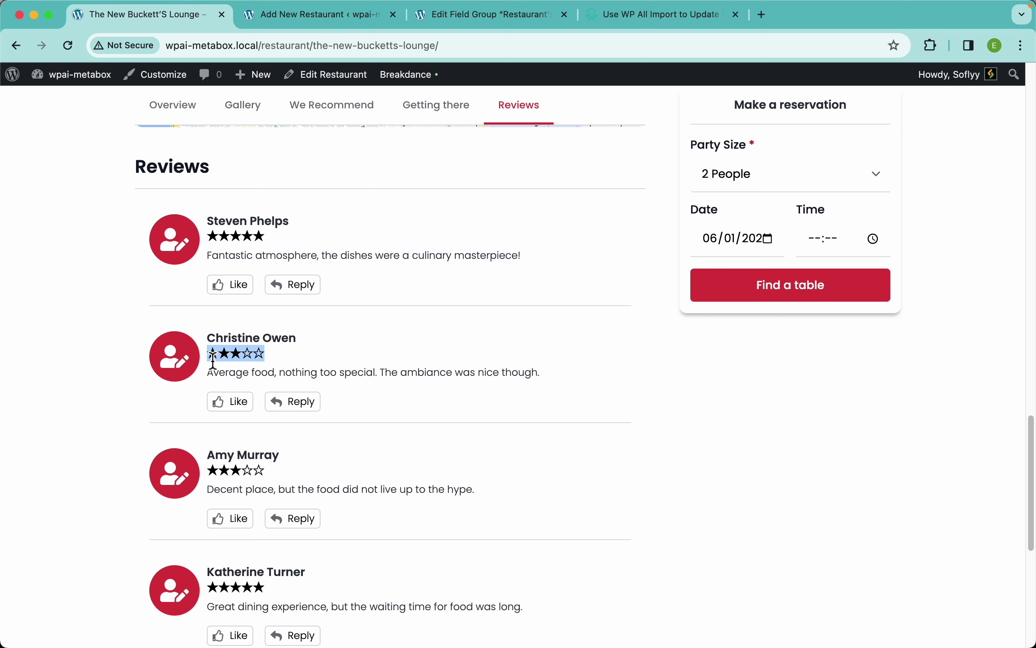
click(308, 355)
Open The New Buckett'S Lounge for editing and check its taxonomies, featured image and location fields
scroll(476, 241, up, 15)
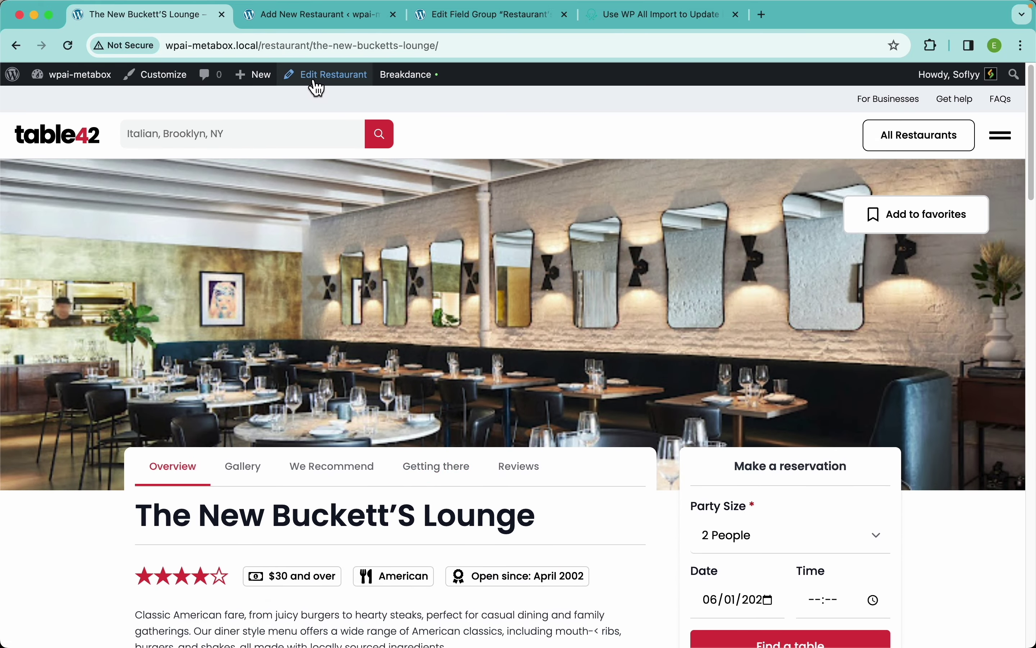
click(338, 76)
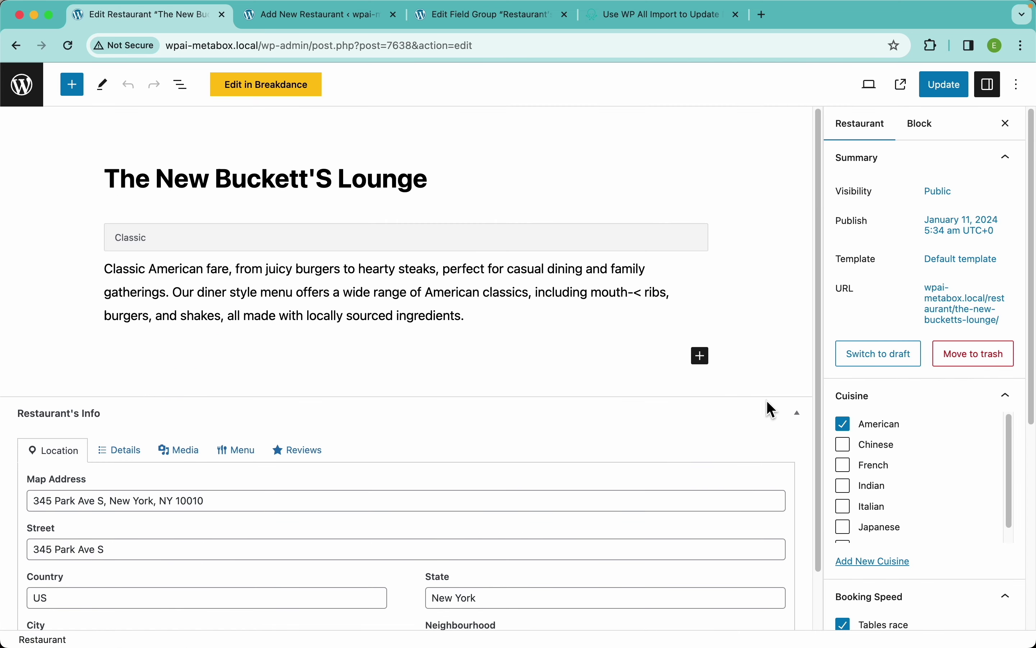
scroll(922, 476, down, 5)
scroll(922, 474, down, 4)
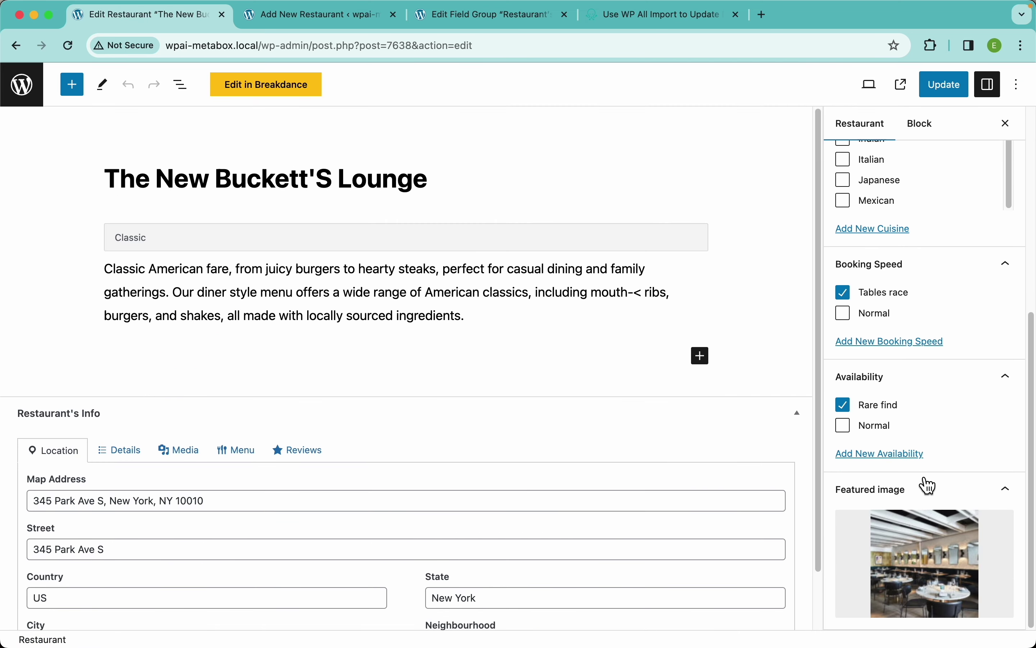
mouse_move(927, 543)
scroll(409, 477, down, 2)
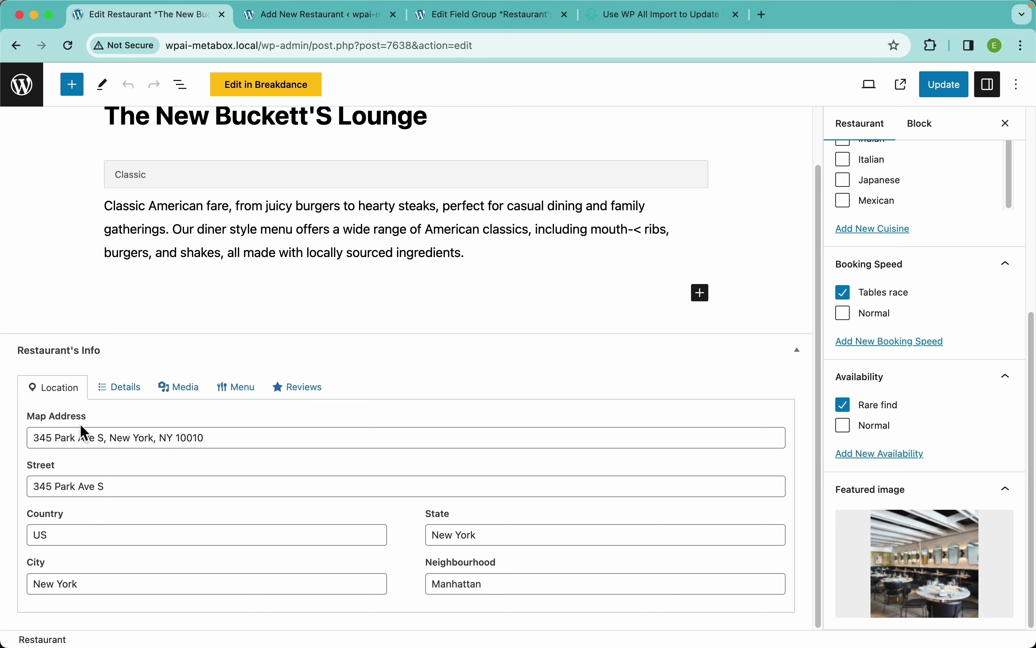
Inspect the restaurant's Details fields, including opening and closing times, open-since date and dress code options, and view its Media gallery
click(117, 390)
scroll(184, 492, down, 2)
scroll(204, 507, down, 1)
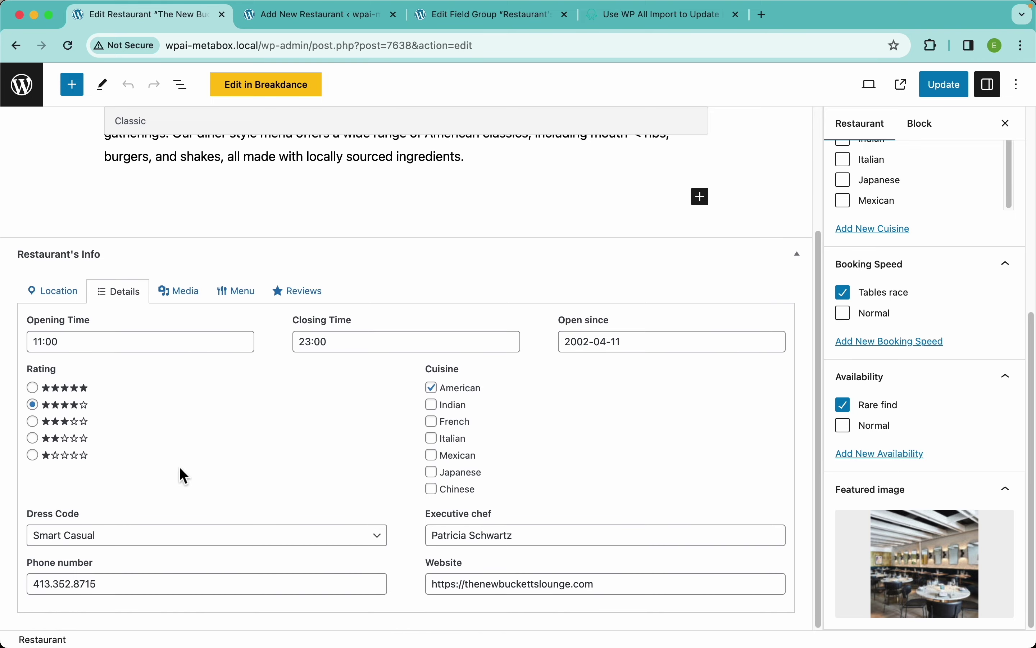
click(192, 341)
click(389, 341)
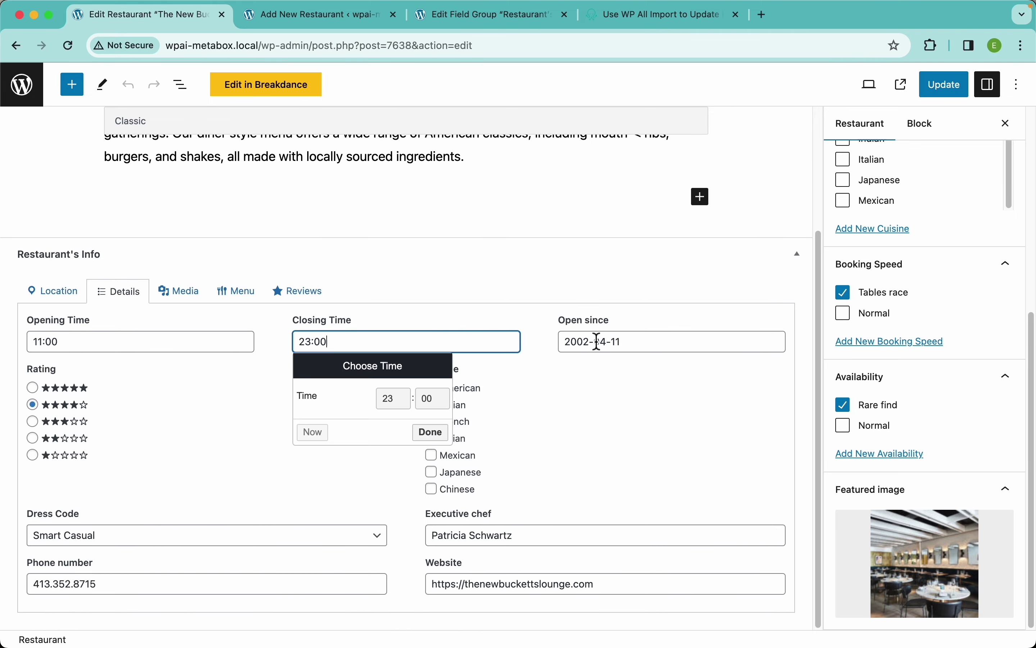
click(643, 338)
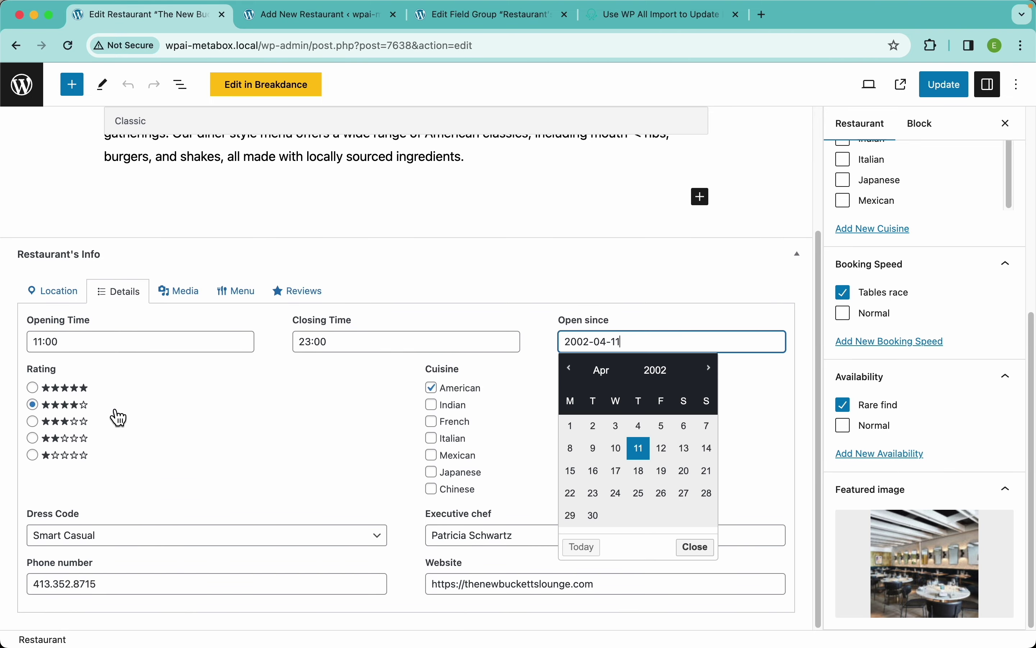
click(58, 492)
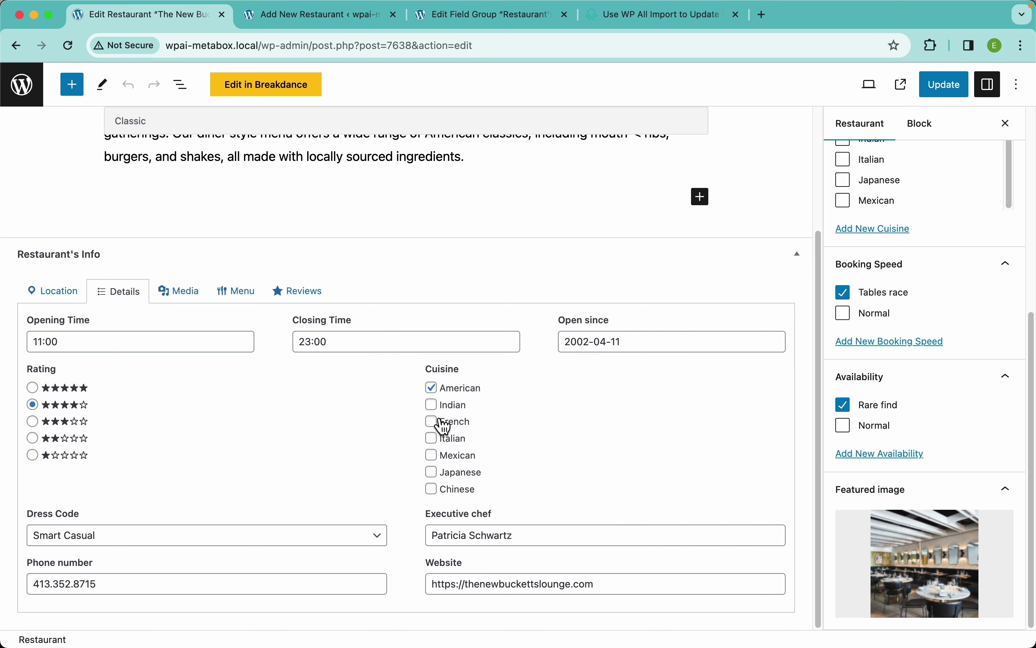
click(276, 541)
click(178, 296)
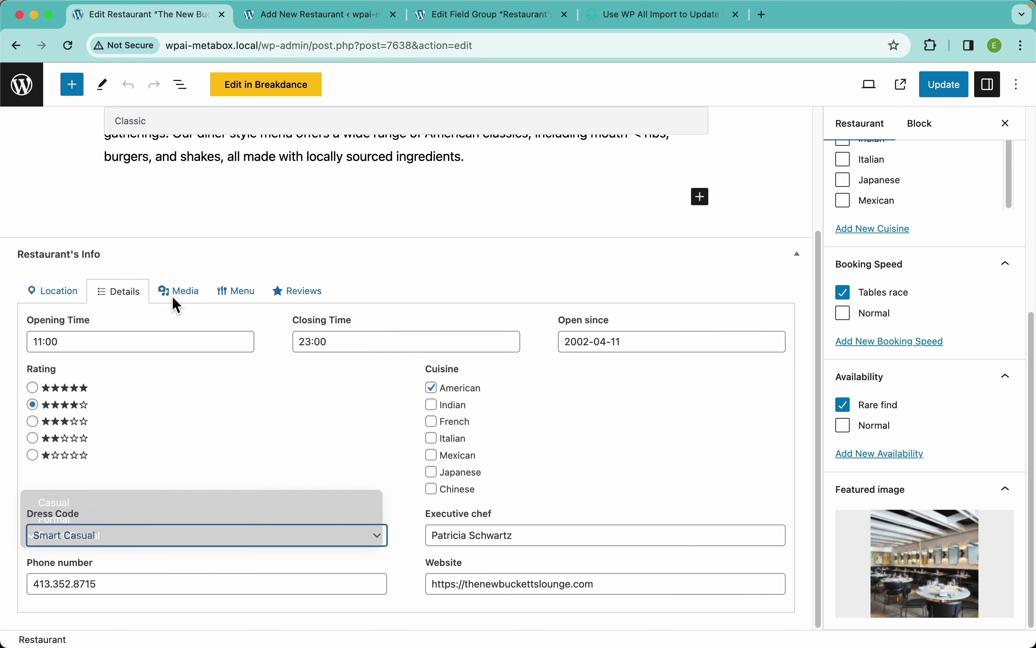
click(178, 296)
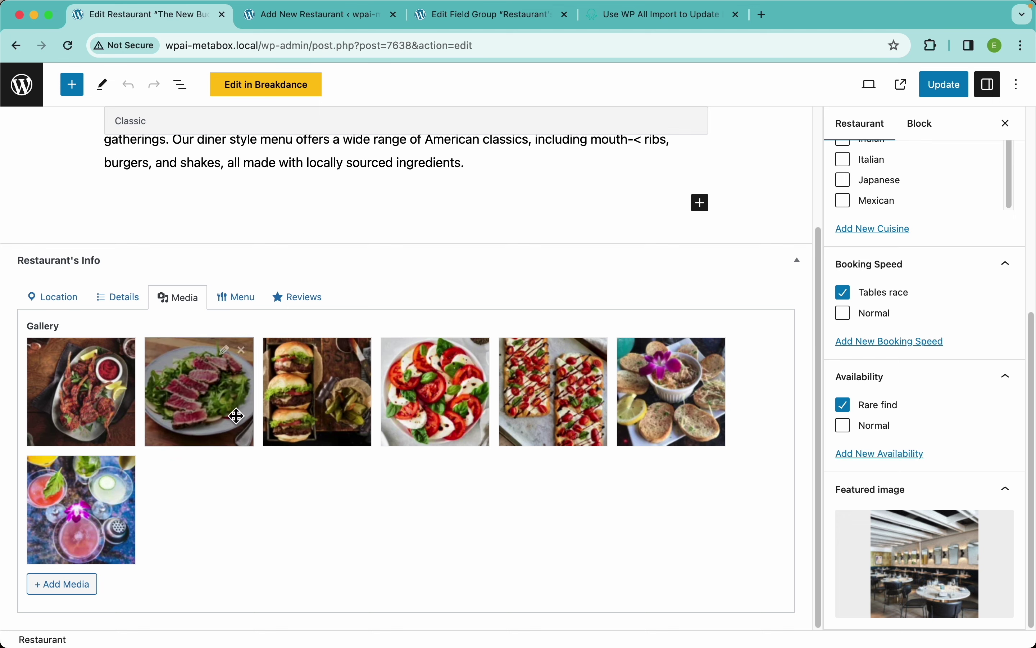
Inspect the restaurant's Menu fields, including the price range, average price and each recommended dish's name, description and price
drag(232, 416, 203, 398)
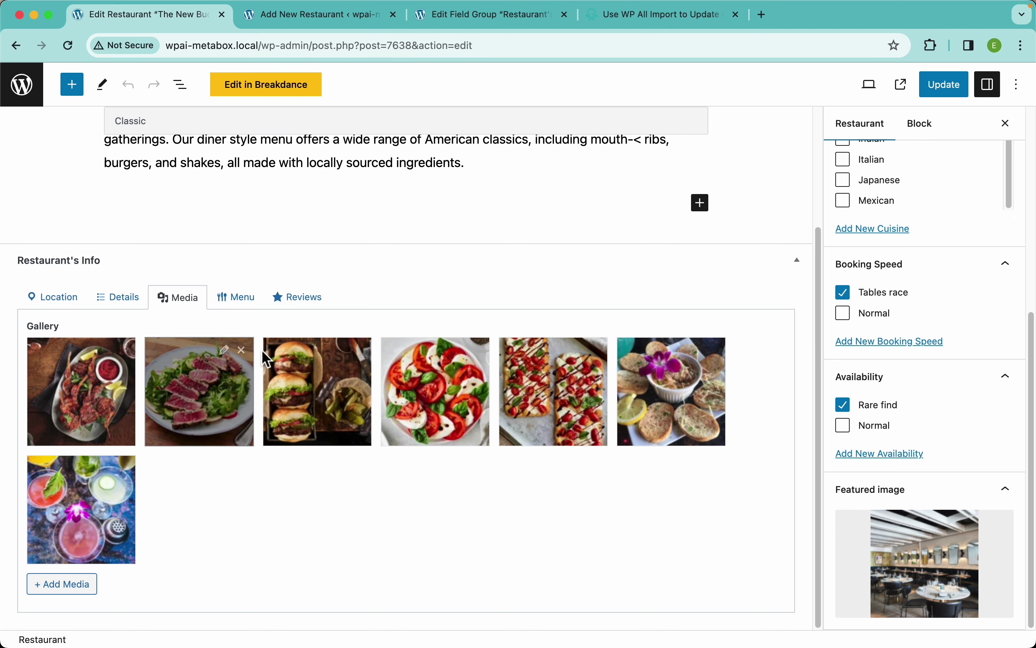
click(252, 302)
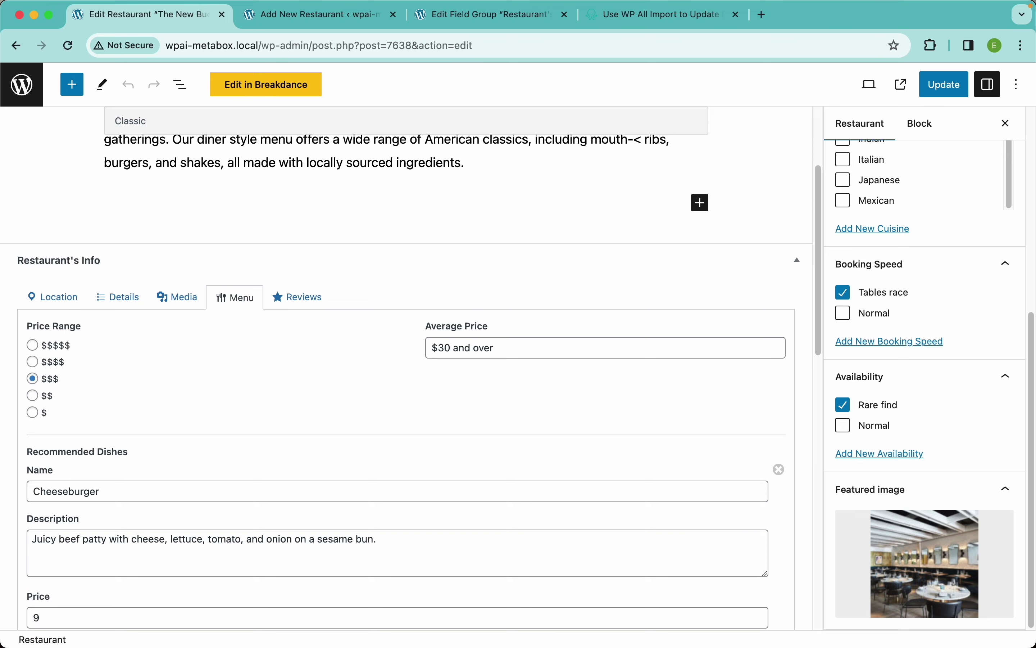
scroll(391, 419, down, 2)
scroll(391, 418, down, 15)
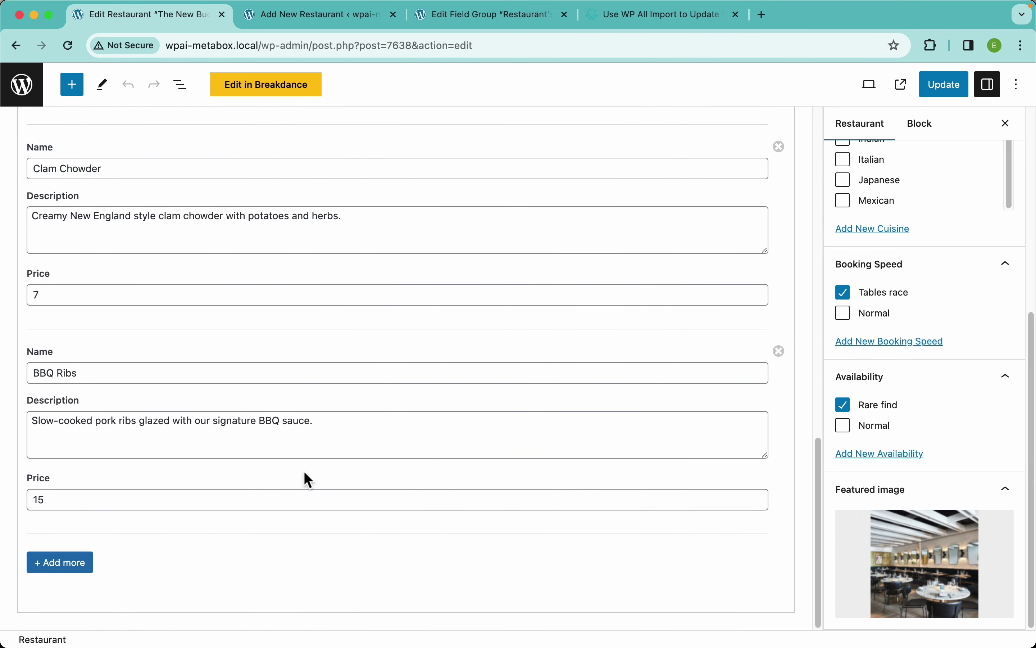
scroll(301, 419, up, 10)
scroll(271, 326, up, 6)
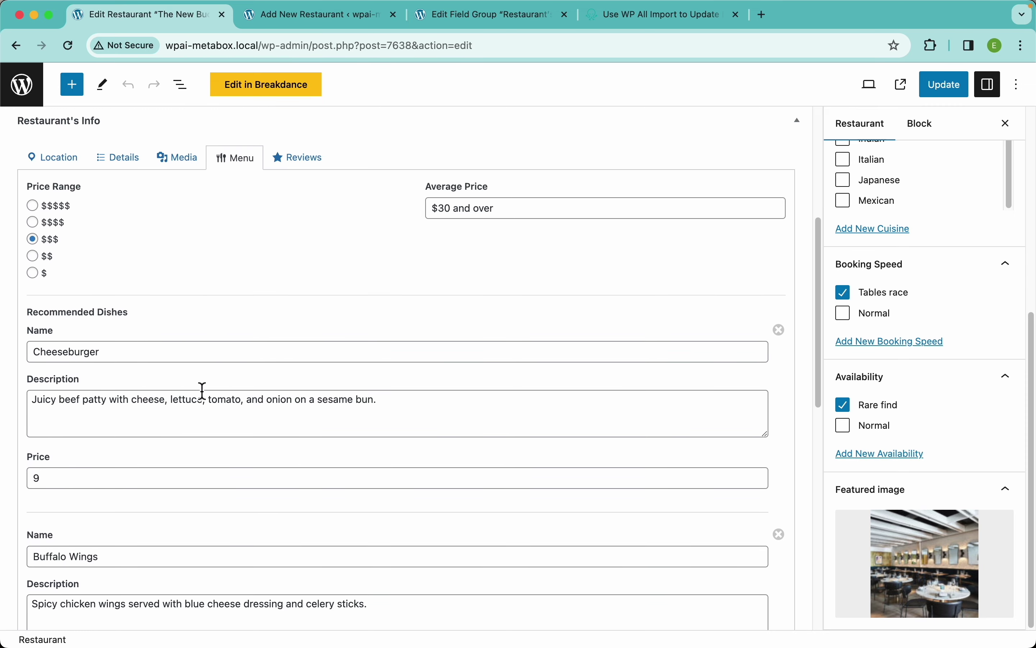
scroll(203, 358, up, 2)
scroll(257, 317, up, 1)
Review the customer comments and ratings in the restaurant's Reviews fields, and open its public page in a new tab
click(310, 275)
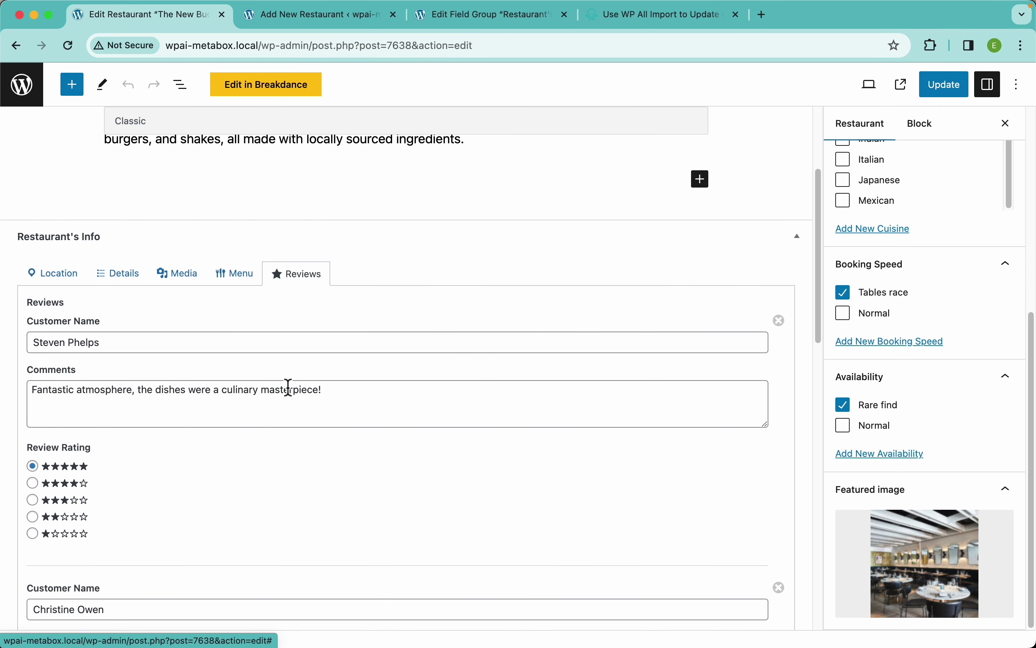
scroll(288, 388, down, 10)
scroll(288, 388, down, 5)
scroll(262, 298, up, 15)
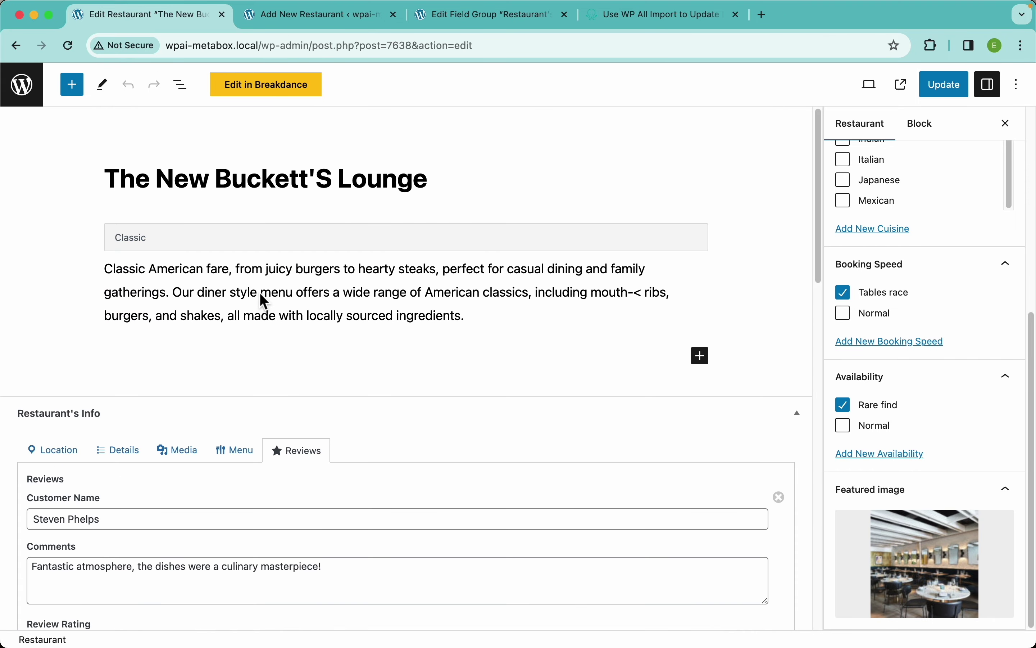
click(903, 84)
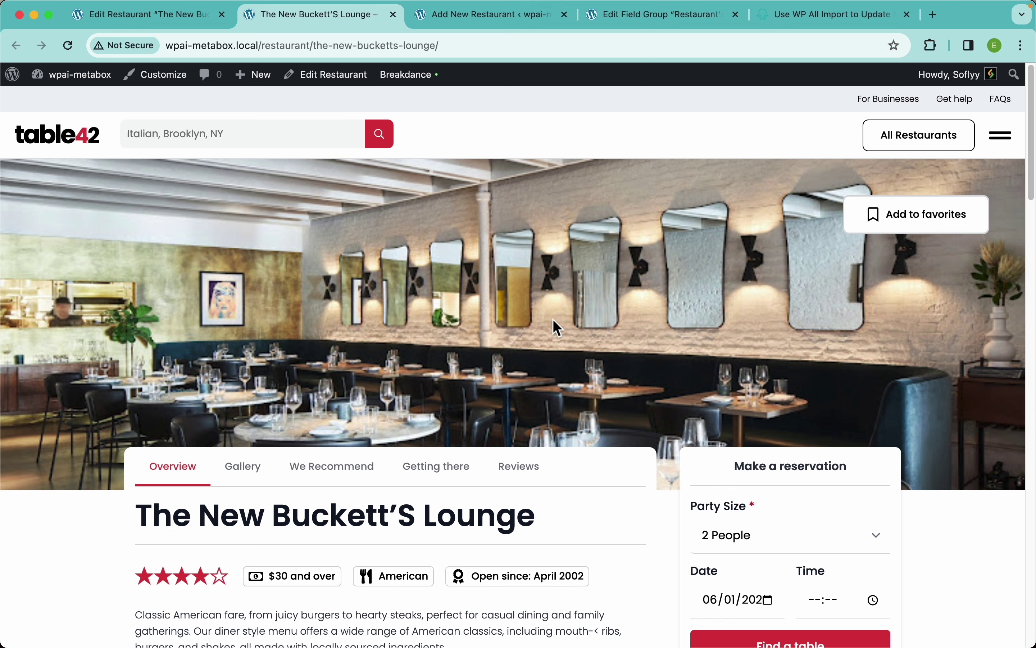